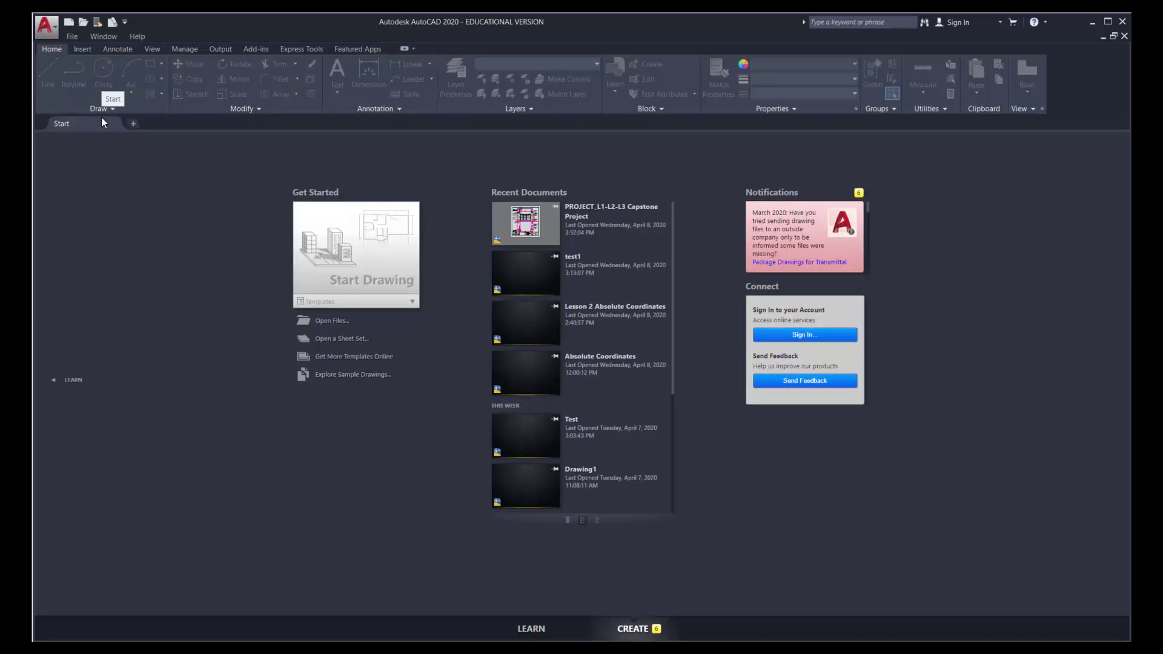
Create a new drawing from the acad.dwt template
left_click(56, 27)
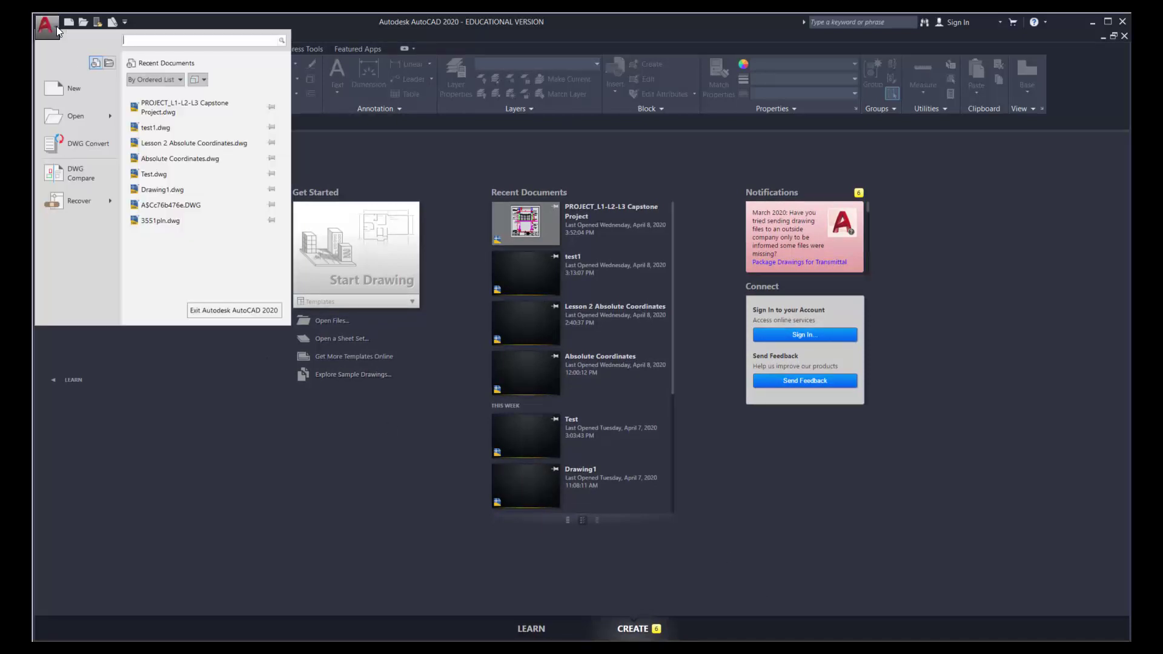
left_click(79, 90)
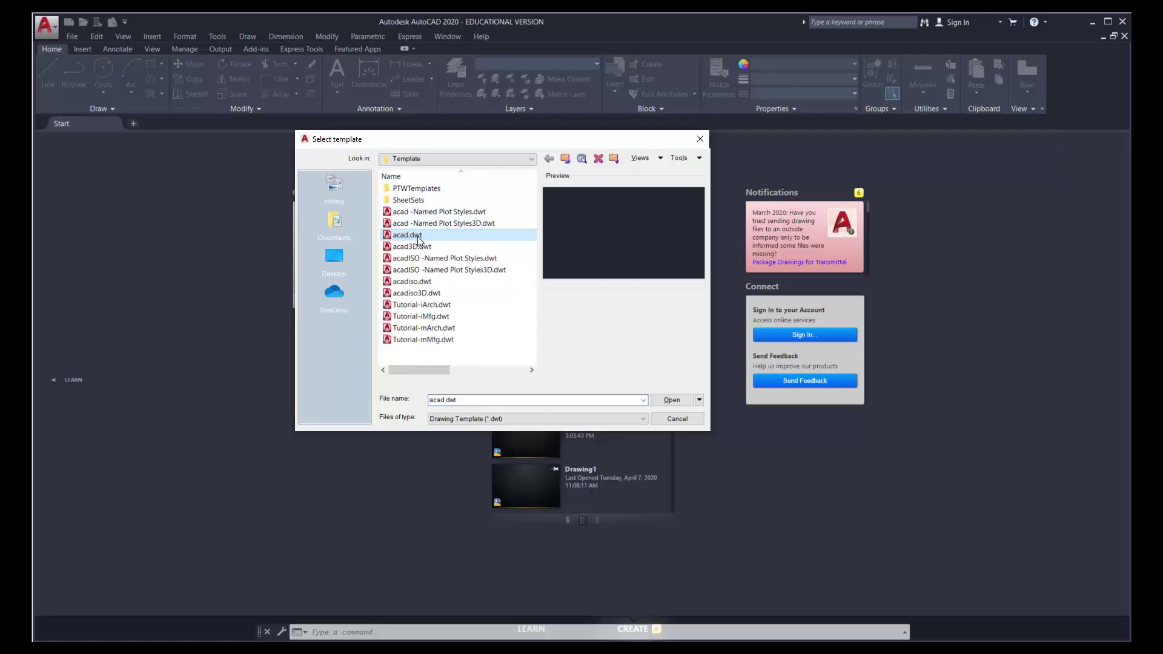
left_click(671, 400)
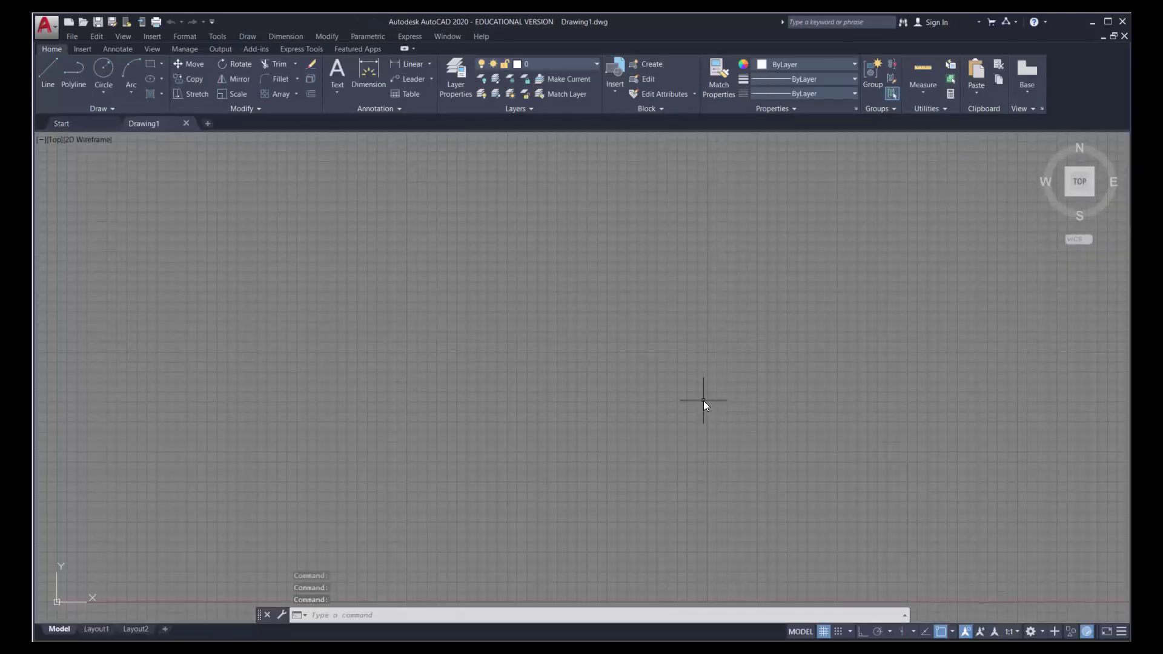
left_click(212, 21)
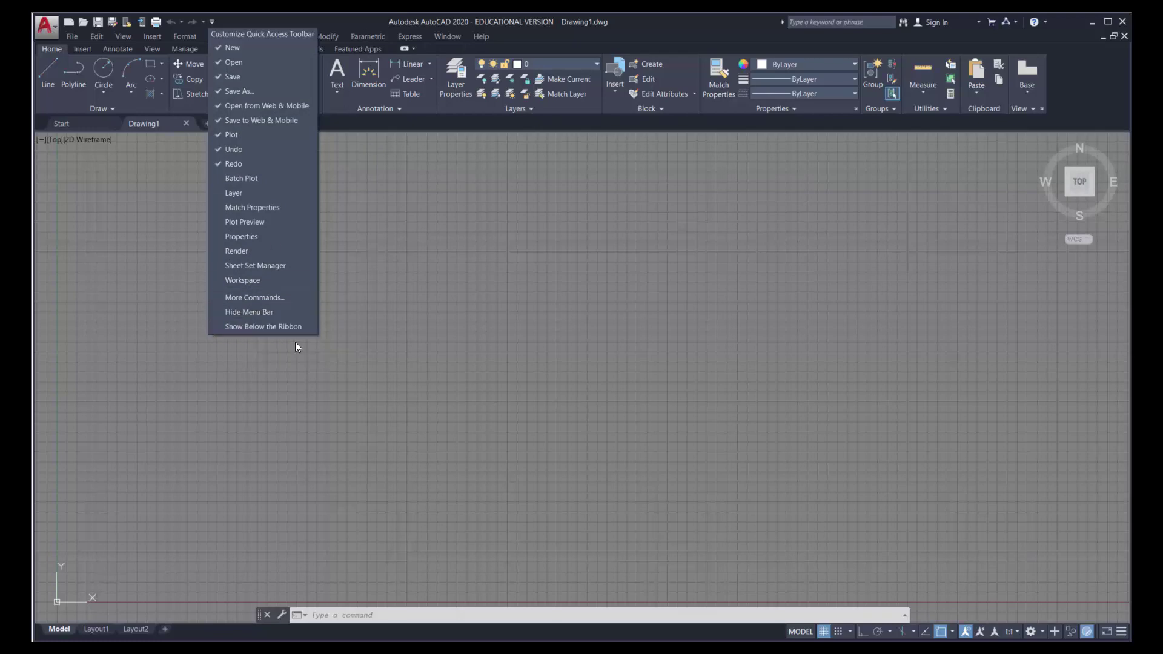
left_click(377, 176)
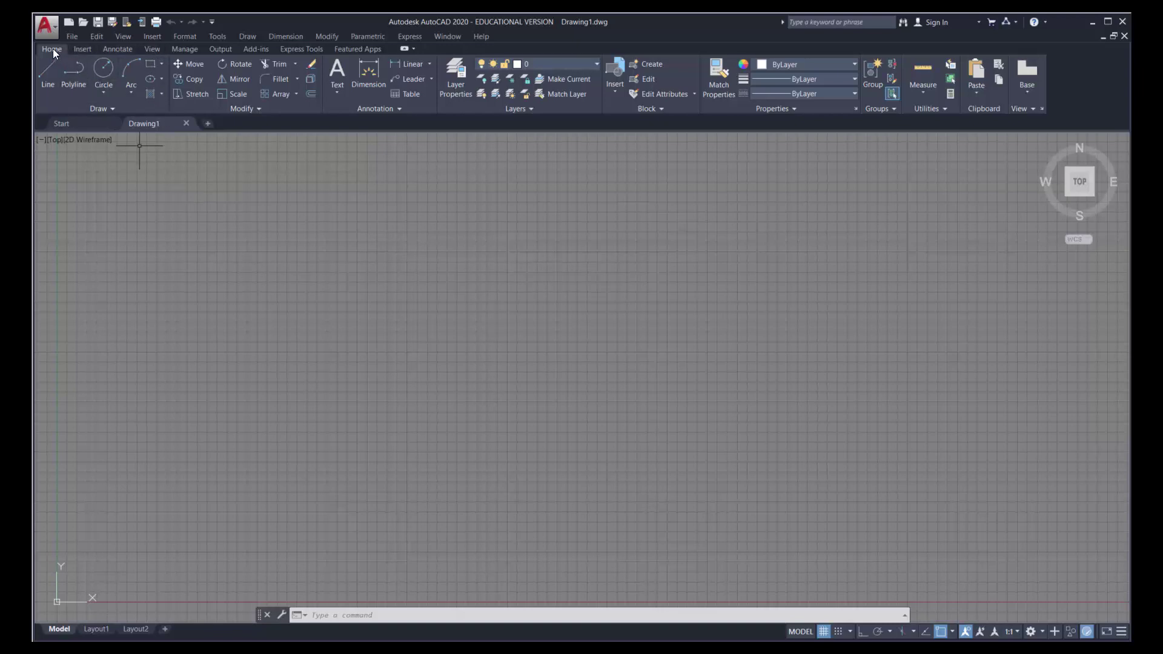
Turn off the ViewCube display in the drawing area and return to the drafting tools
left_click(153, 49)
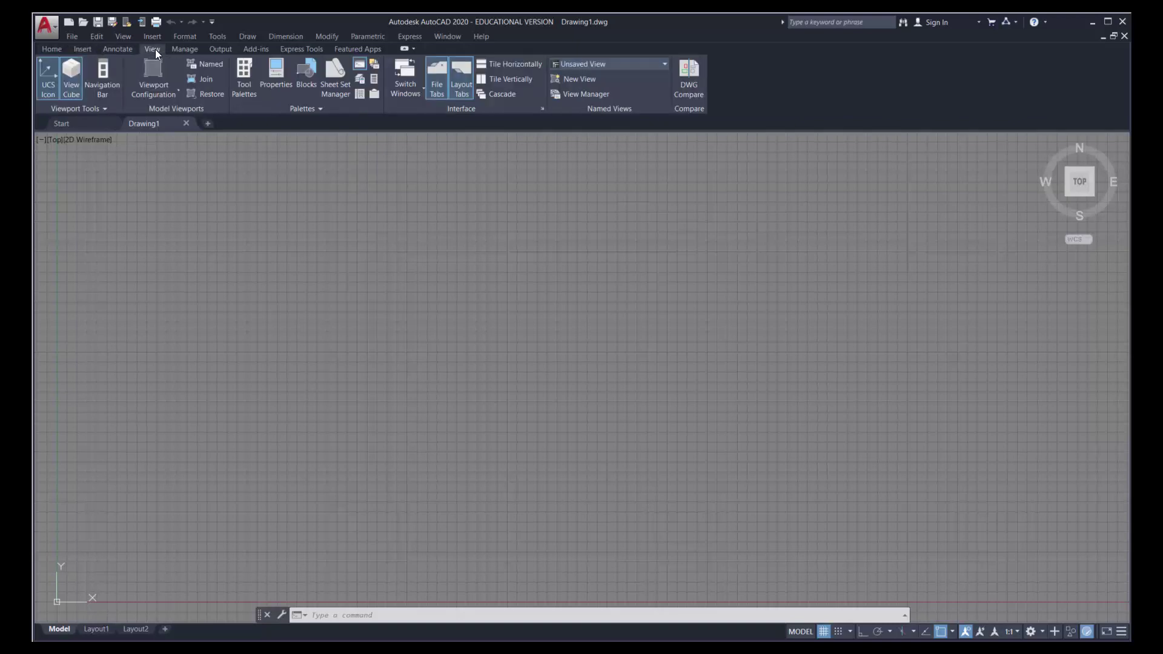
left_click(71, 76)
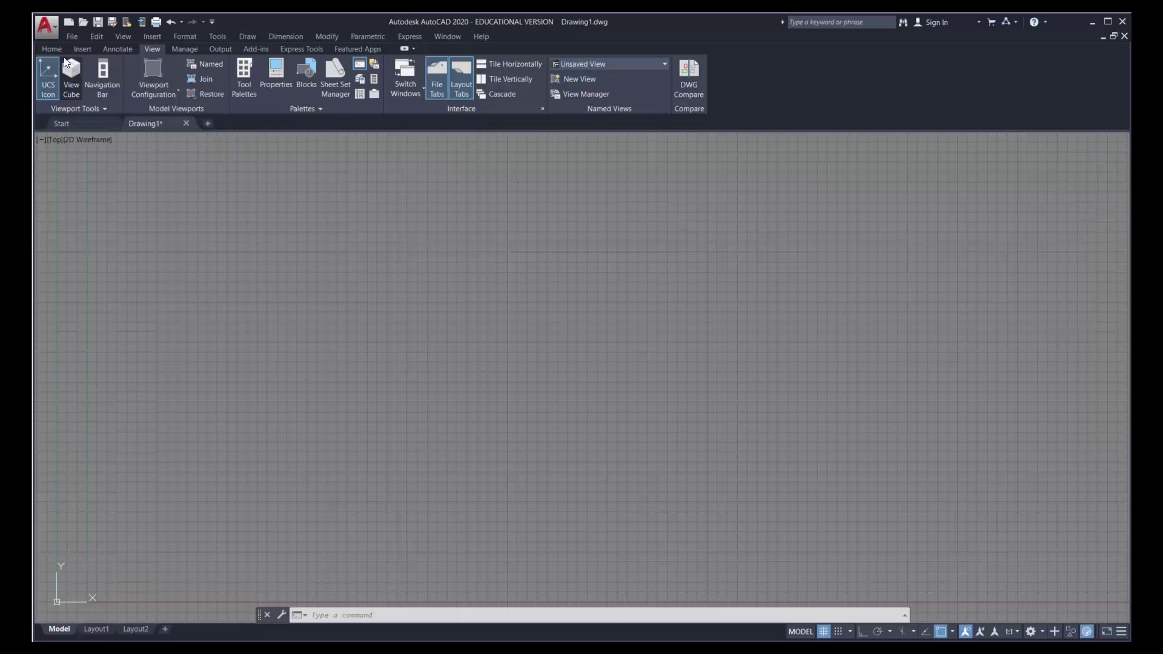
left_click(52, 49)
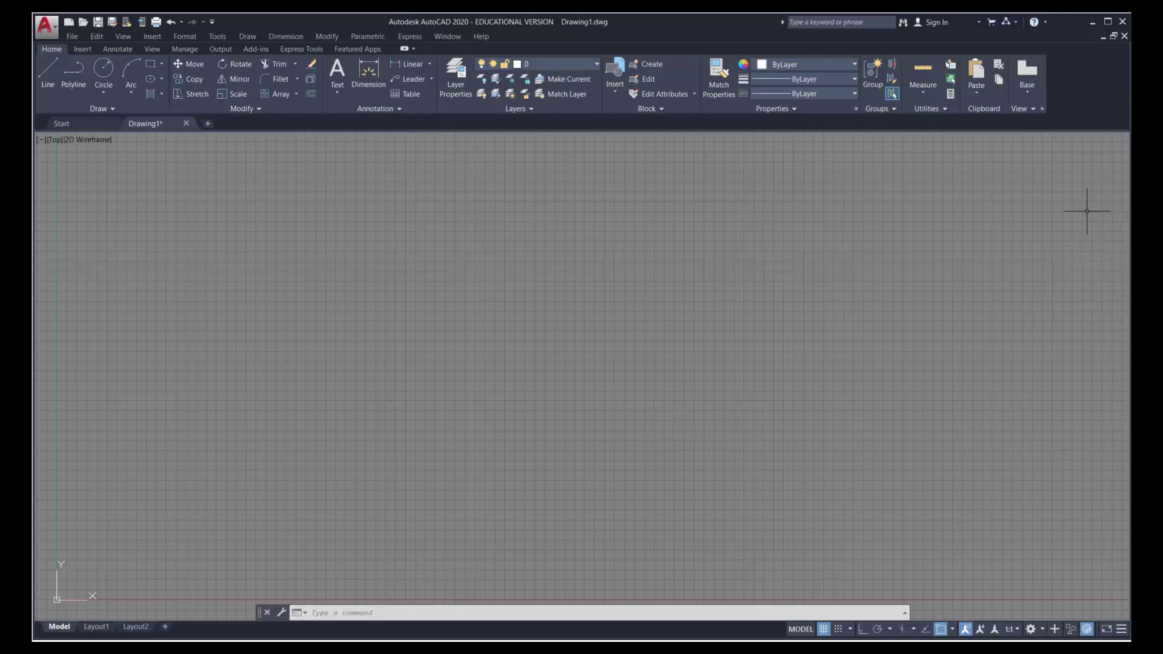
Open the Absolute Coordinates PDF from the desktop and compare its point coordinates and dimensions with those in the Relative Coordinates PDF
left_click(1092, 23)
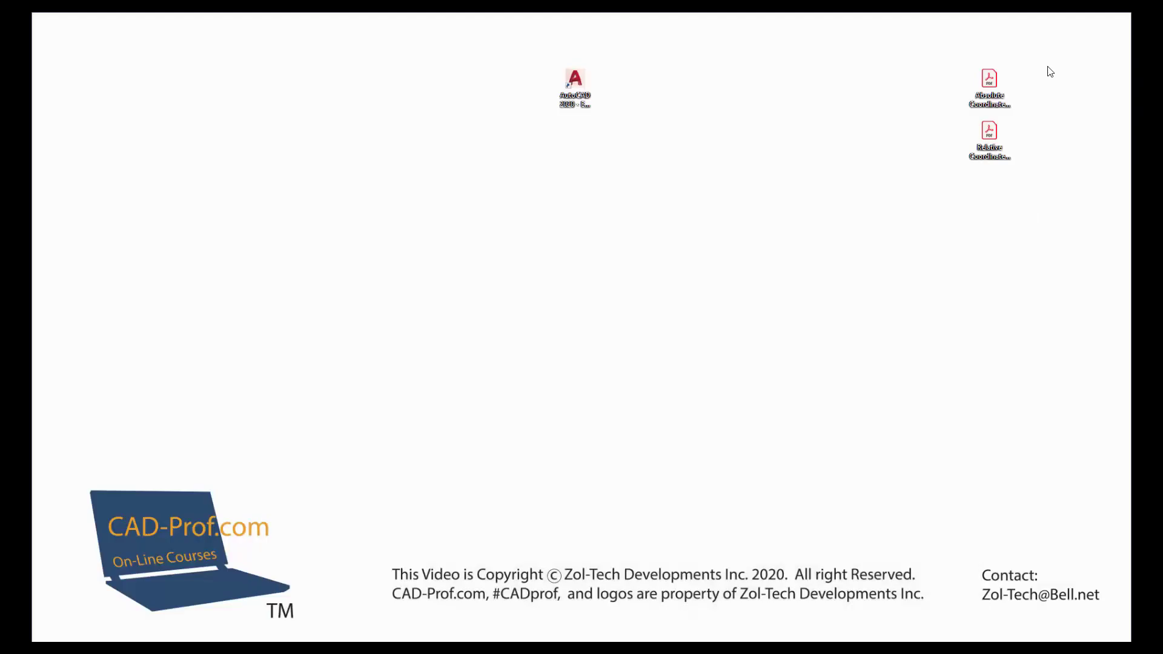
double_click(997, 89)
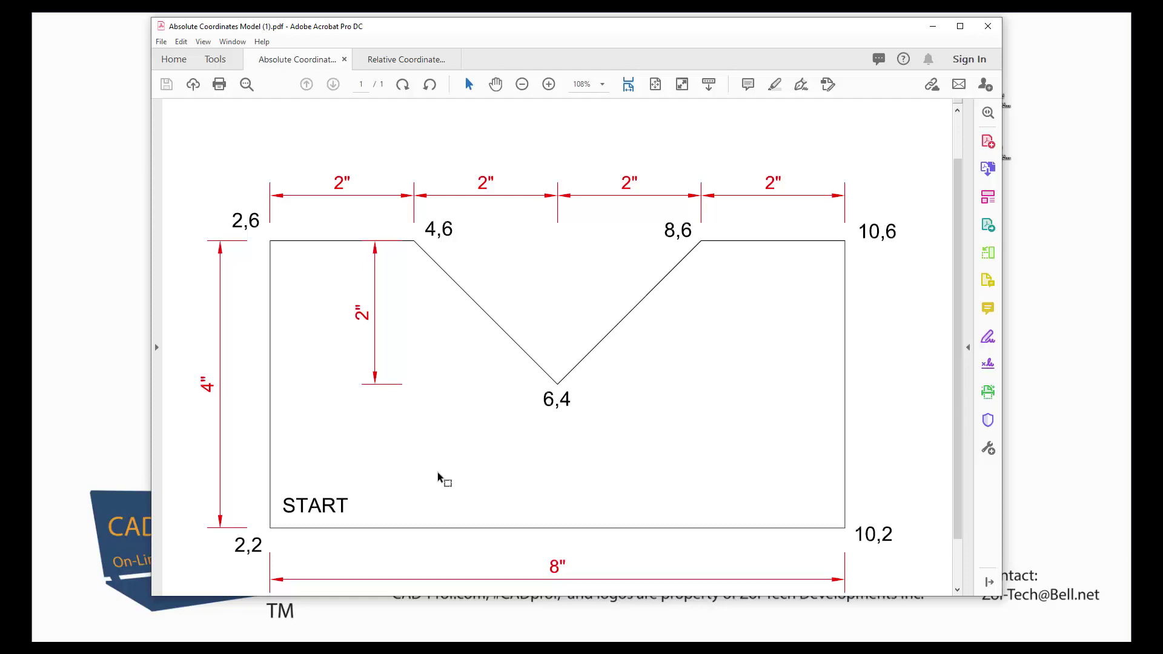
left_click(403, 59)
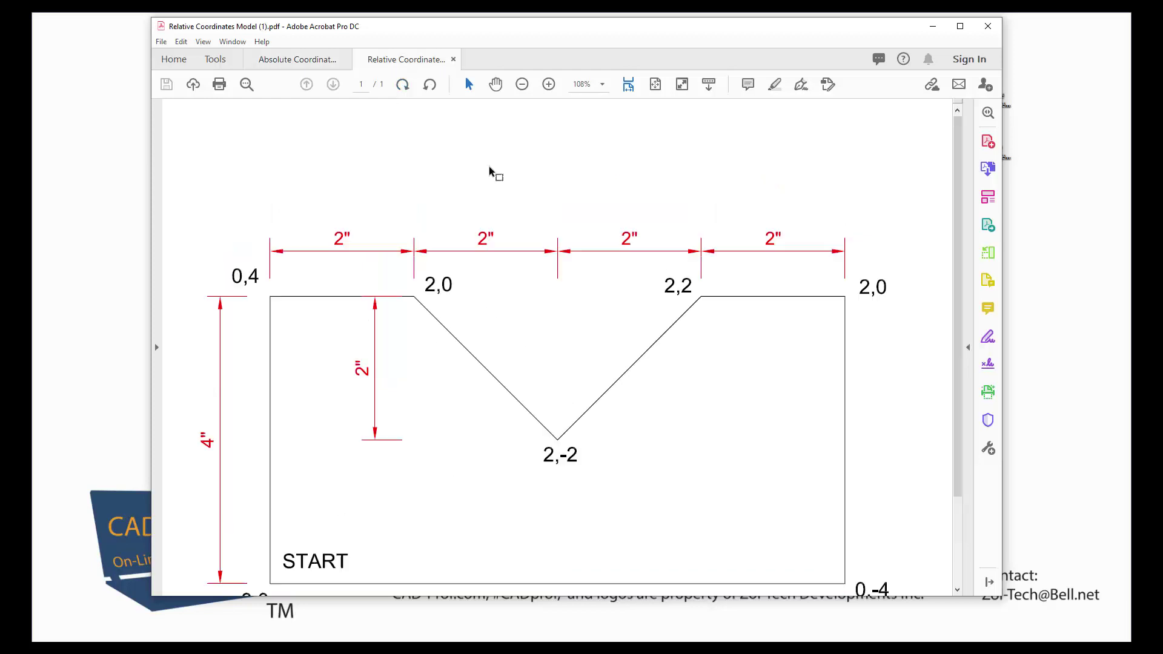
scroll(579, 233, "down", 3)
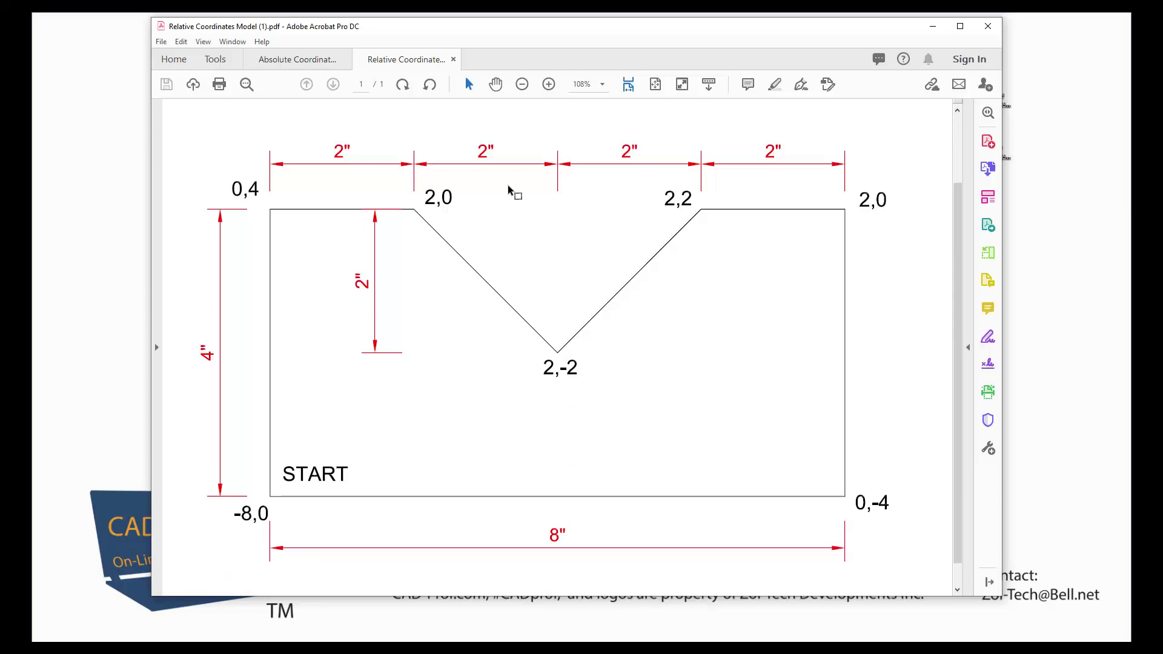
left_click(314, 62)
scroll(580, 251, "down", 1)
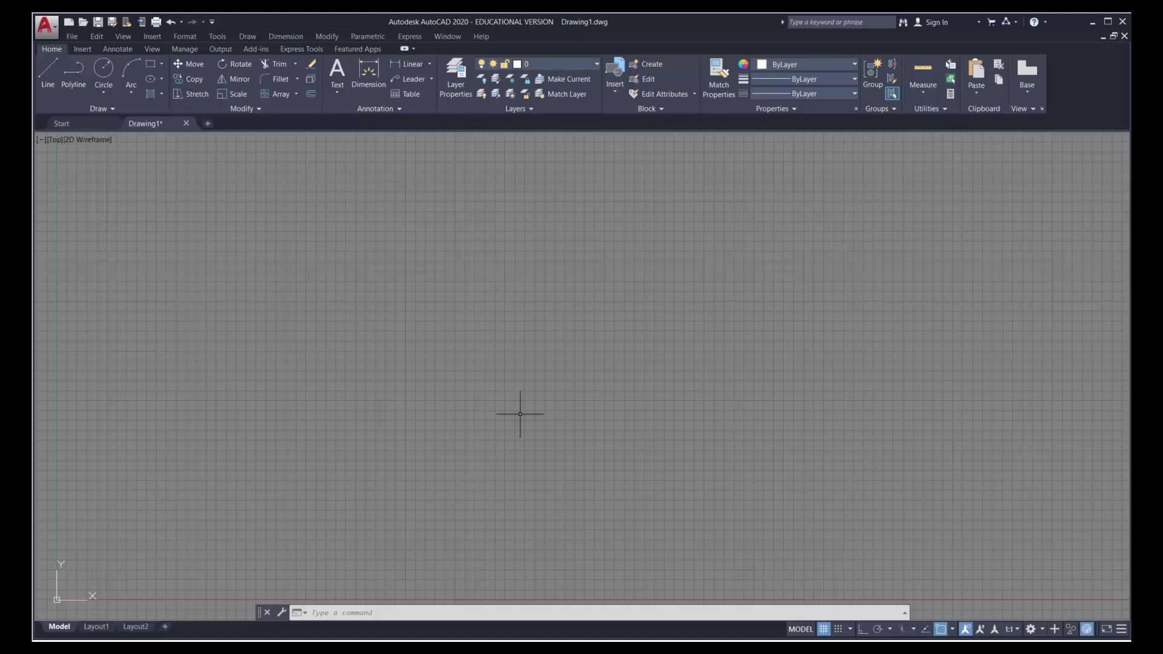
Set the drawing's length units to Architectural with a precision of 0'-0 1/16"
left_click(314, 384)
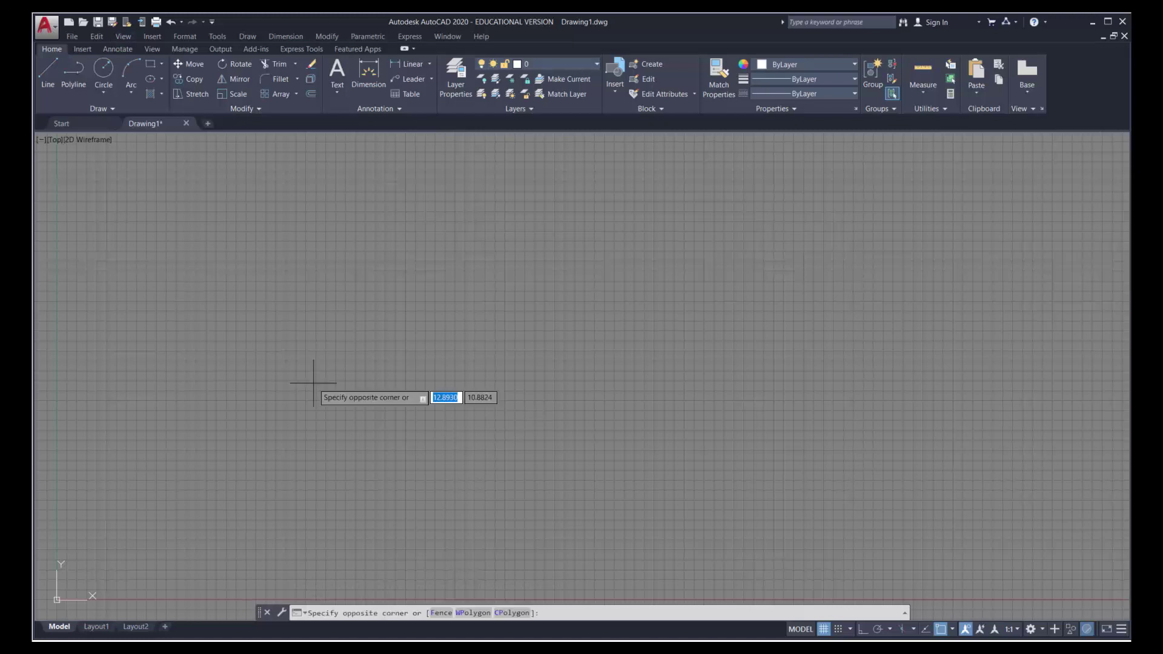
type("units")
key("Escape")
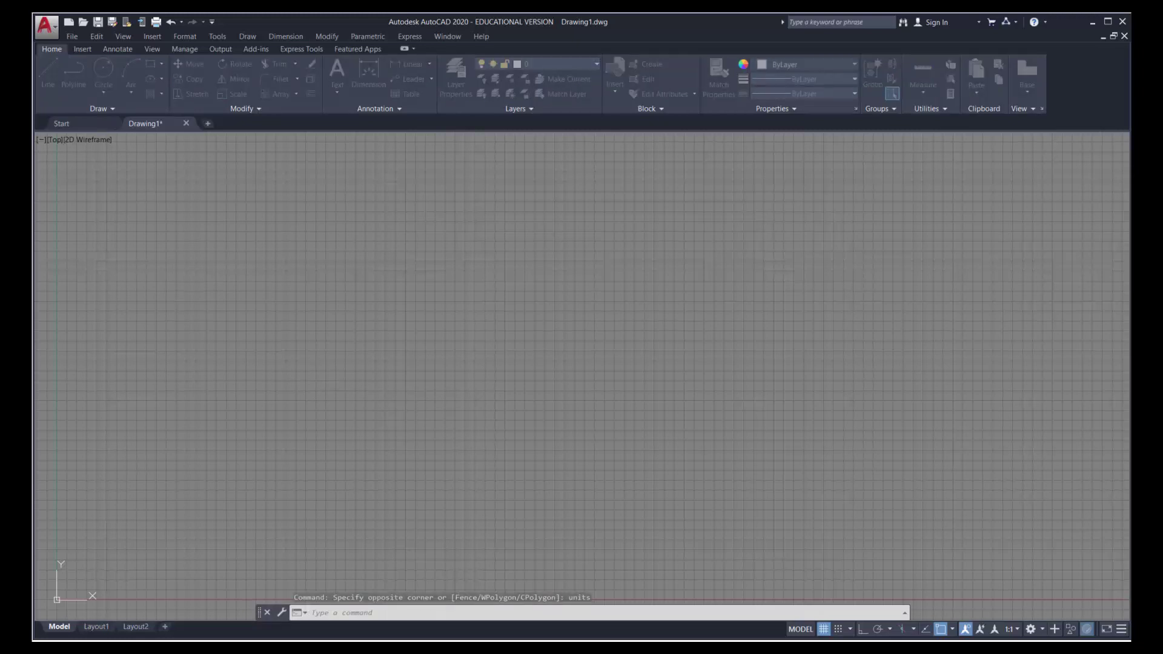
left_click_drag(537, 134, 488, 220)
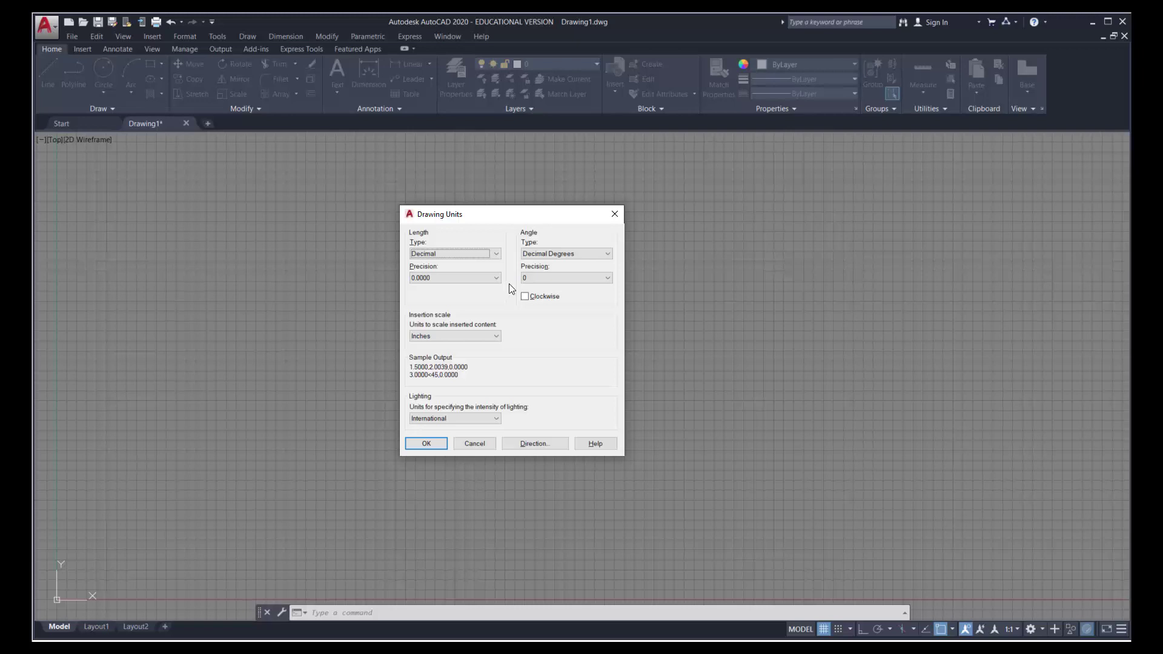
left_click(495, 253)
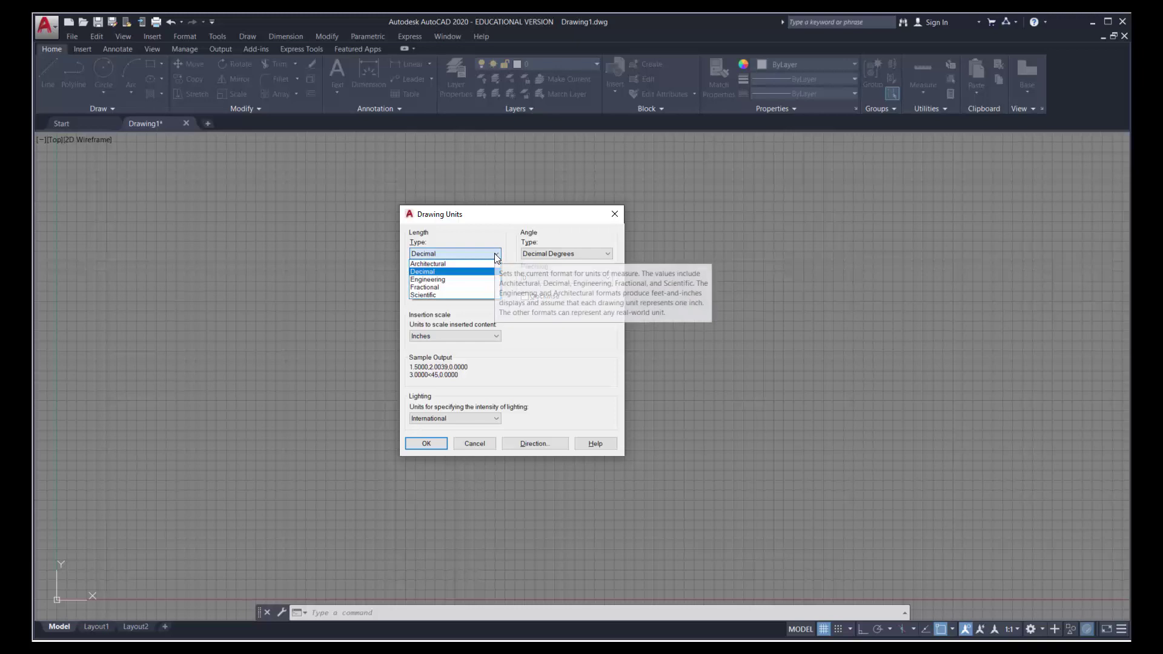
left_click(448, 265)
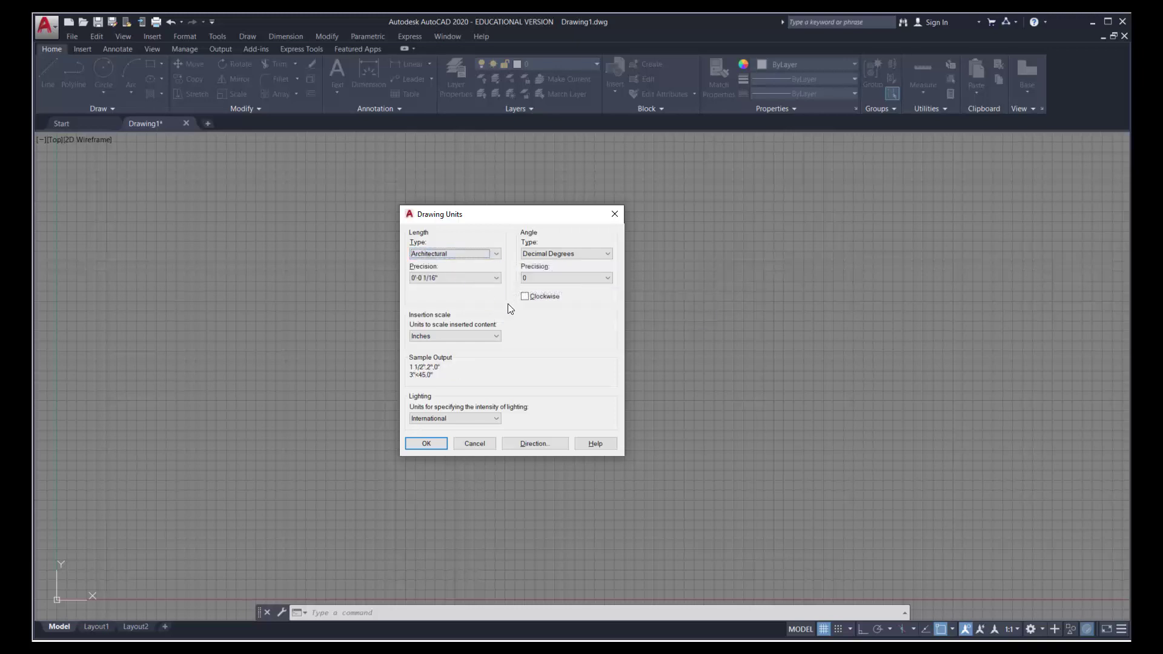
left_click(434, 278)
left_click(434, 443)
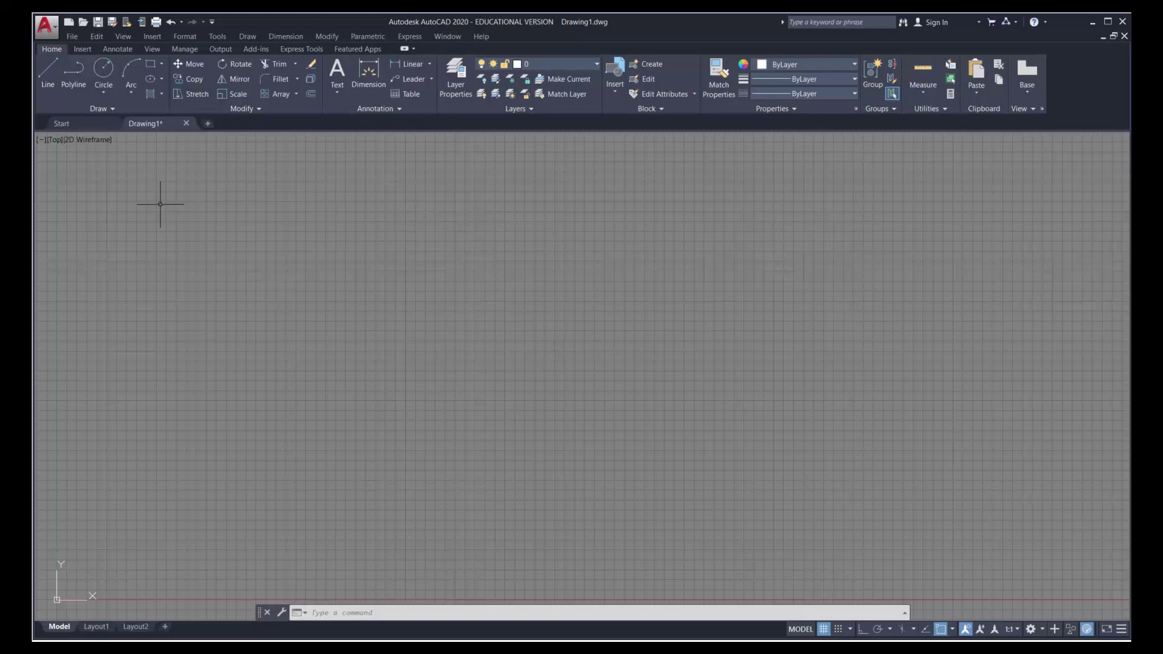
left_click(48, 69)
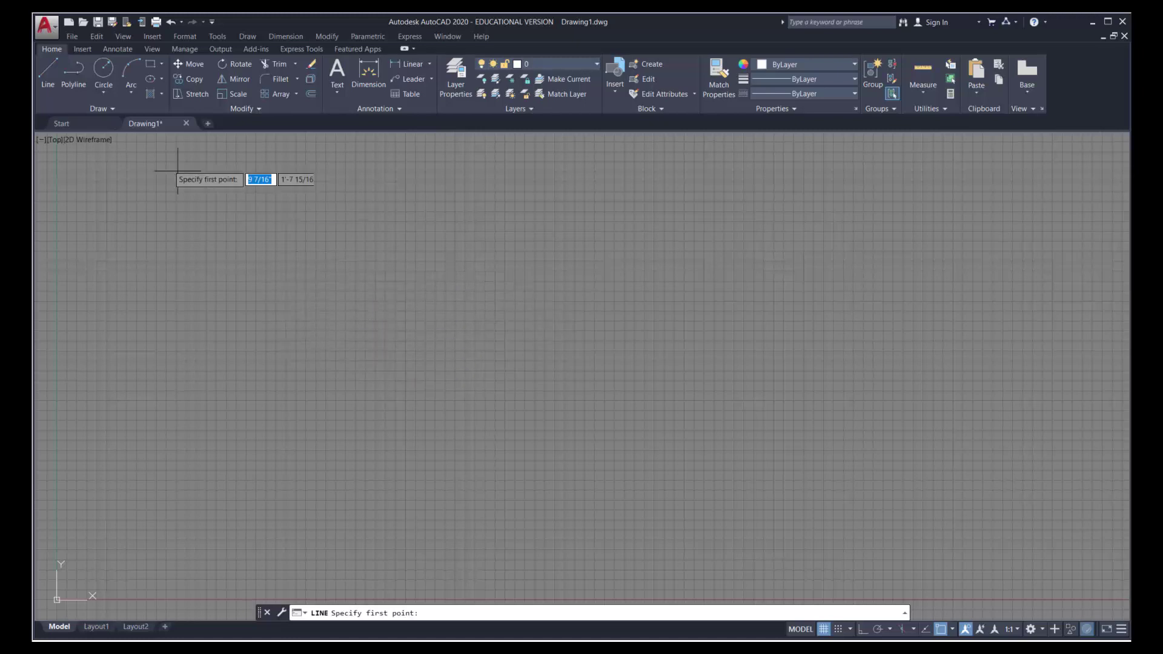
left_click(56, 66)
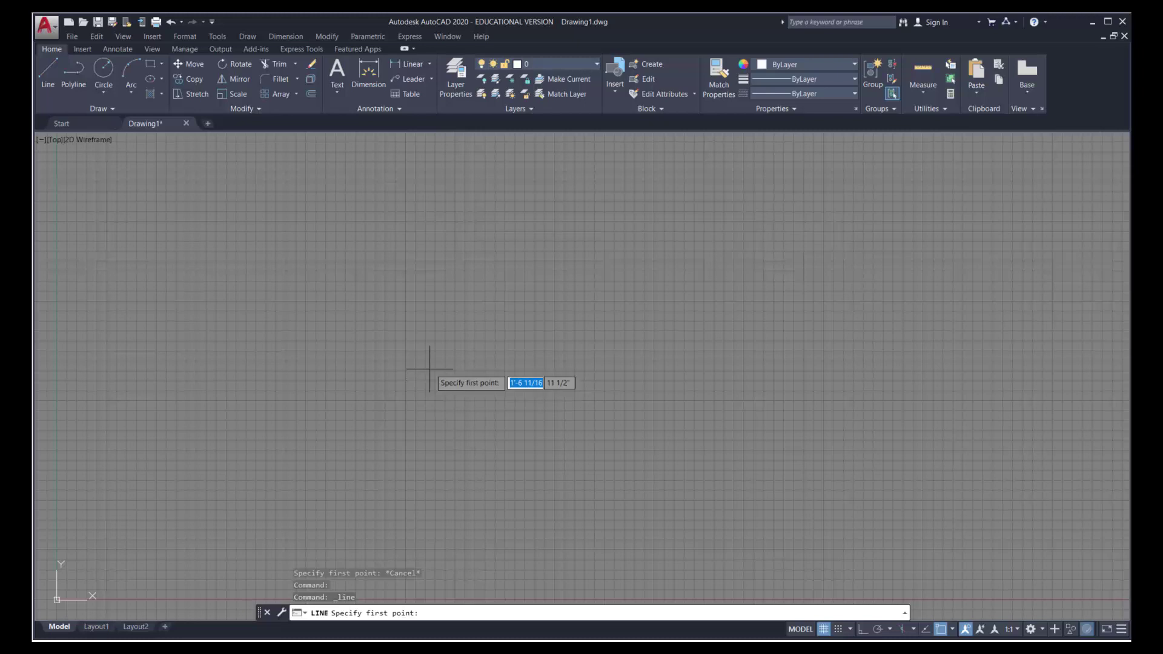
key("Escape")
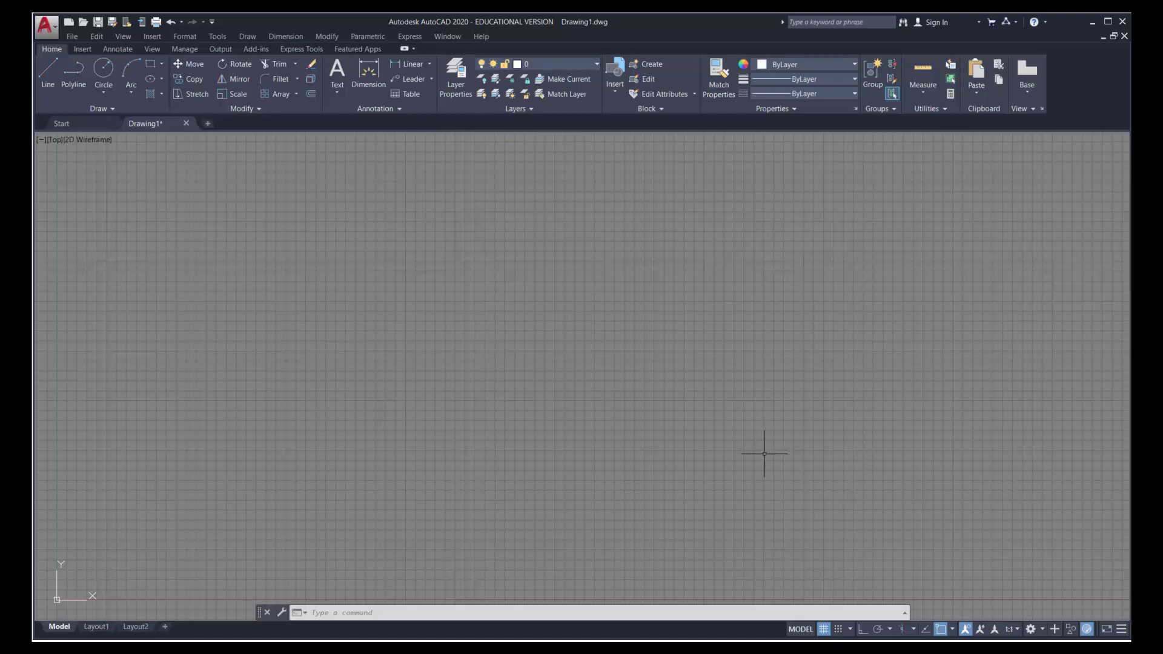
Examine the overall dimensions and corner coordinates of the profile in the Absolute Coordinates PDF, then return to the drawing
mouse_move(666, 645)
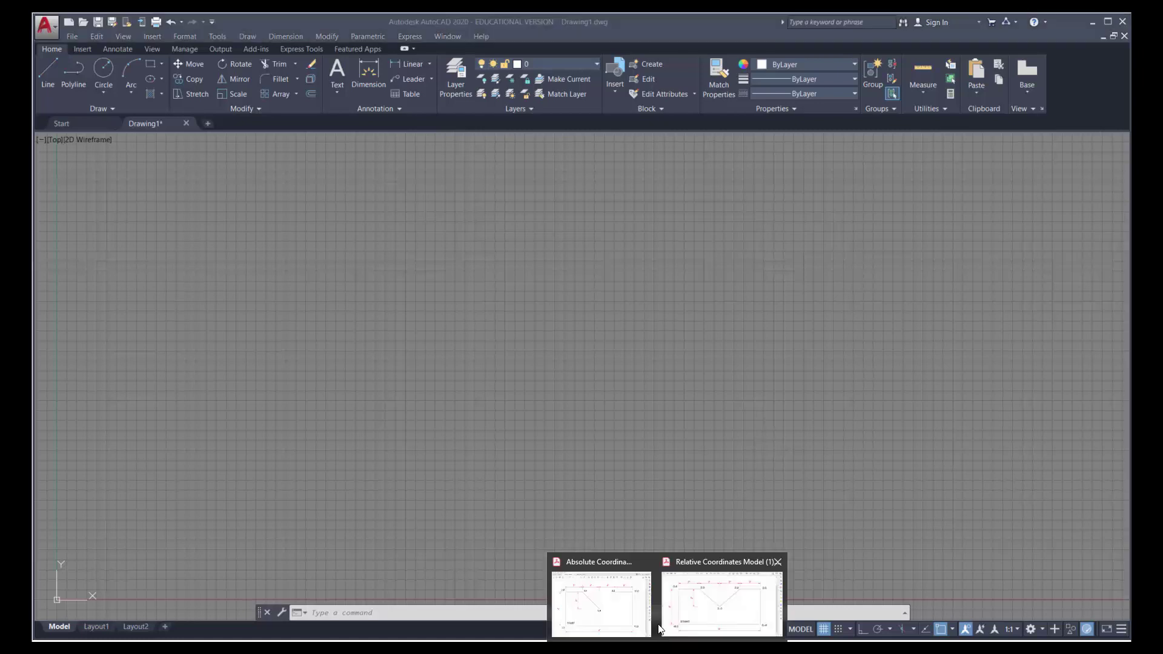
left_click(630, 612)
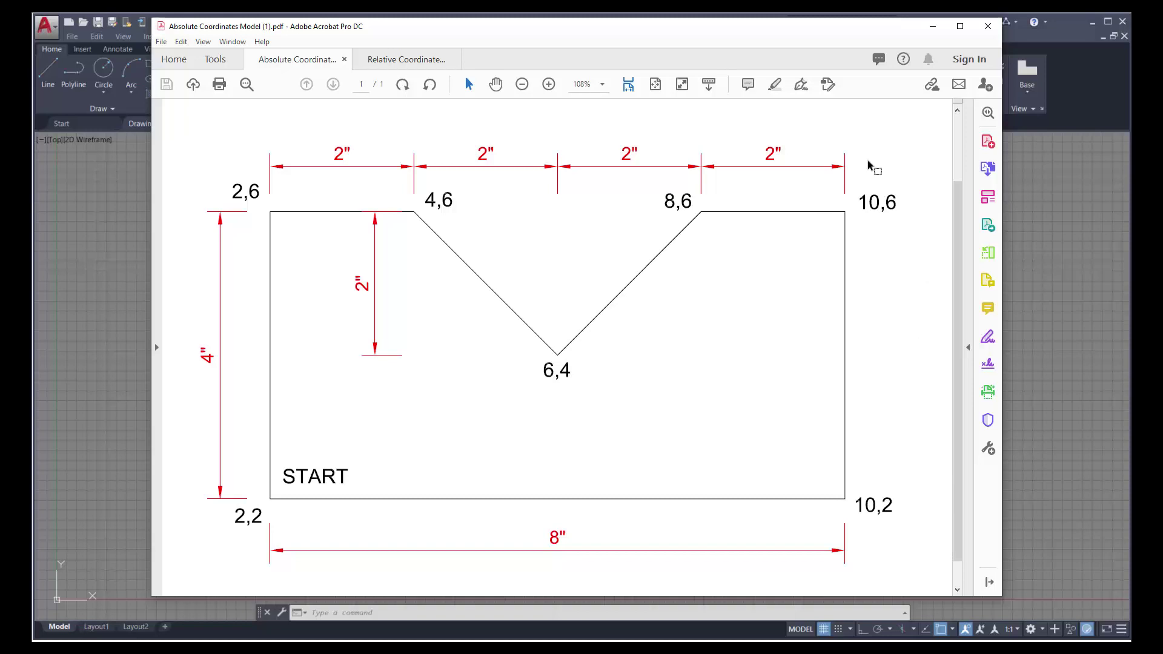
left_click(1081, 182)
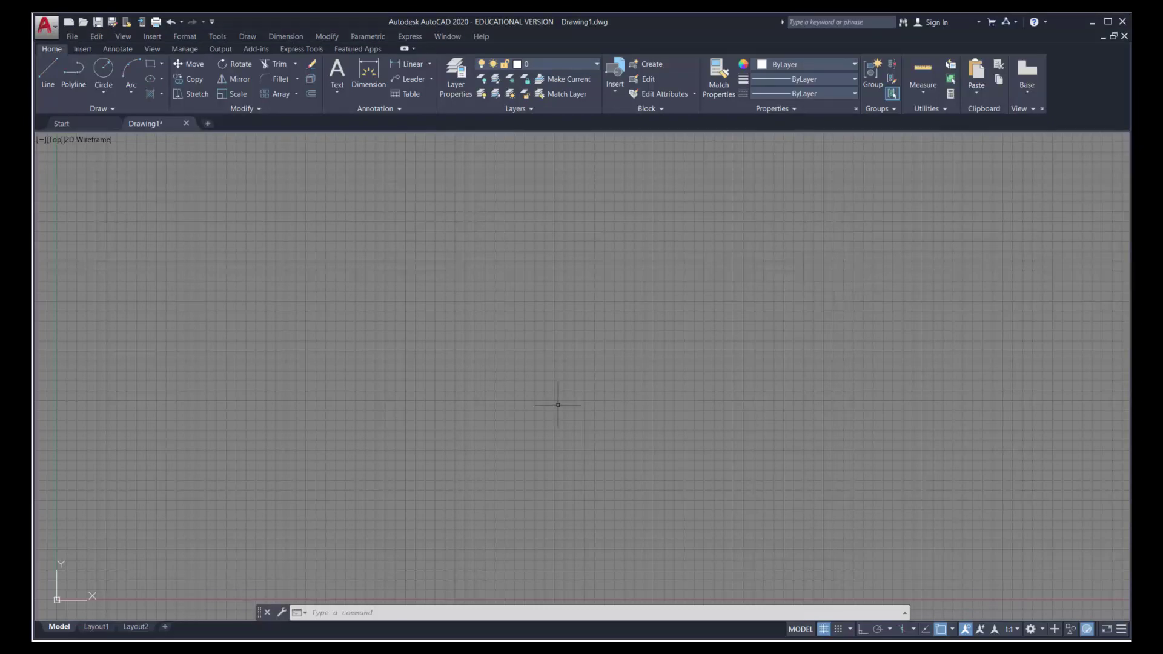
Set the model space limits with the lower-left corner at 0'-0",0'-0" and the upper-right corner at 1'-0",0'-9"
type("limits")
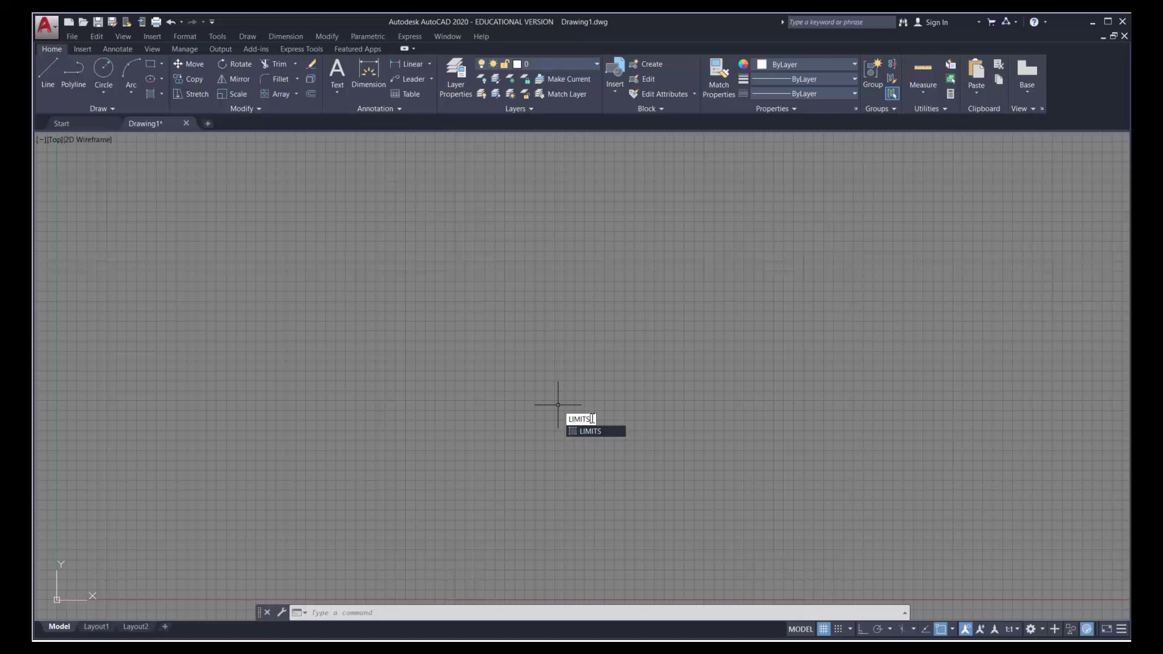
key("Return")
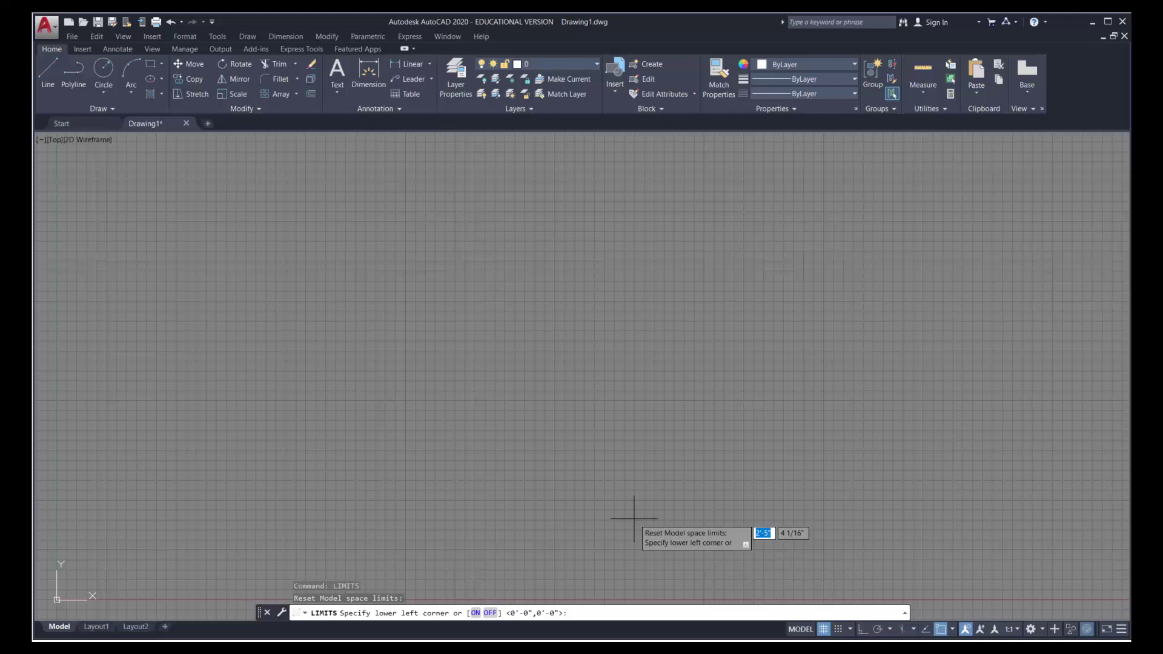
key("Return")
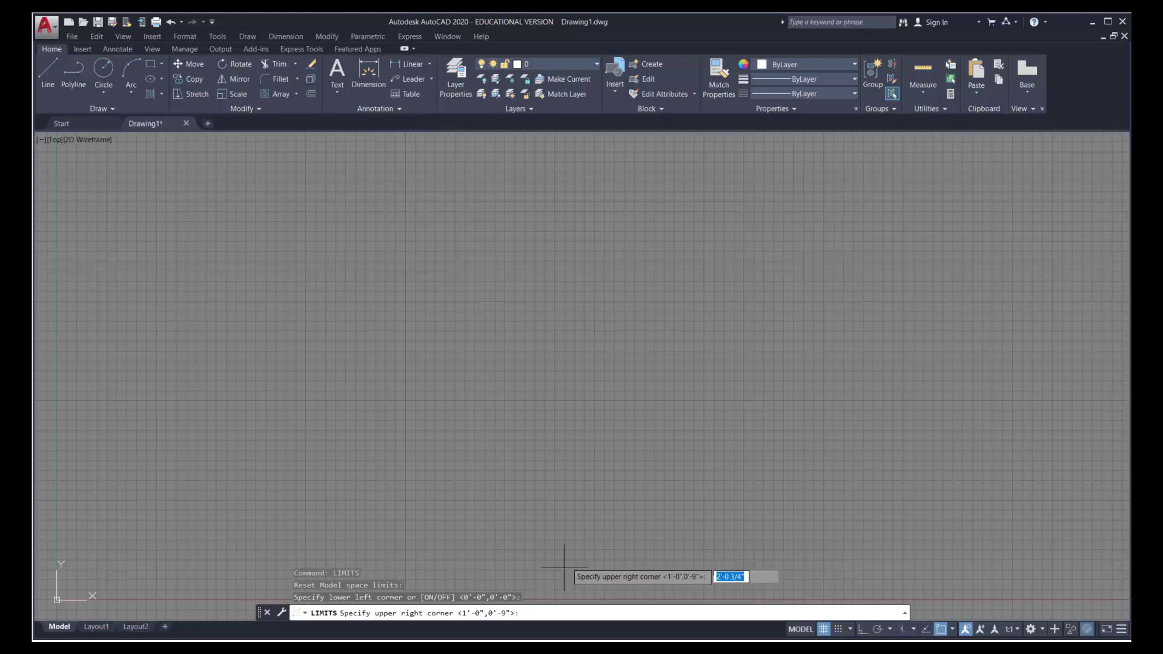
left_click(579, 539)
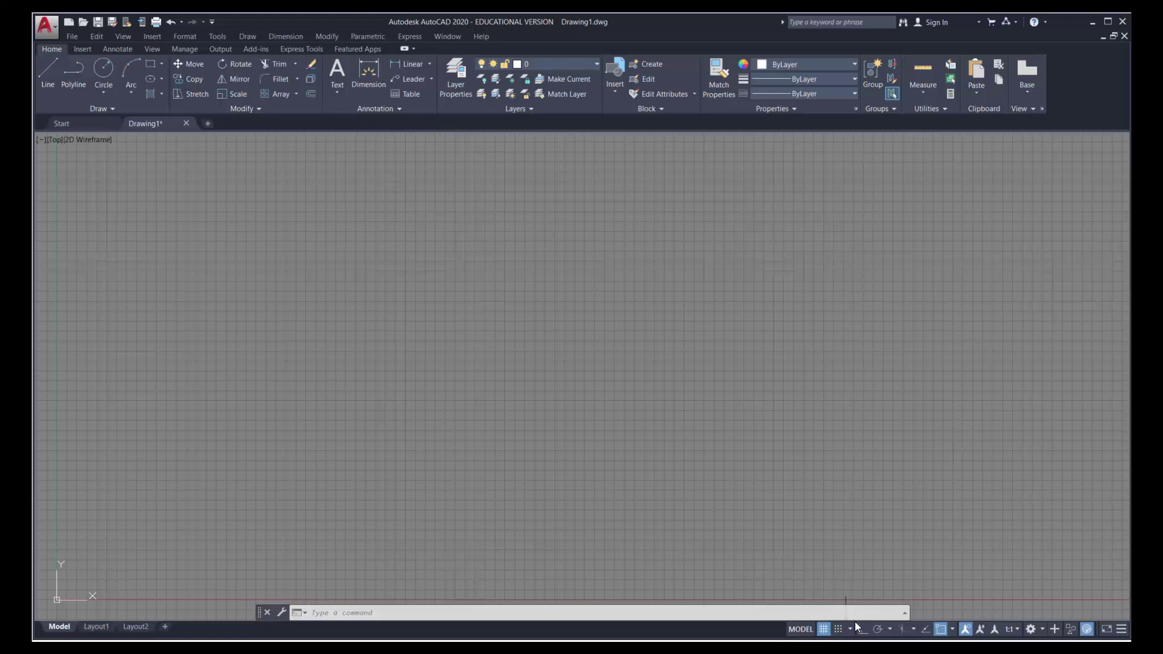
Switch the grid display off and back on
left_click(823, 629)
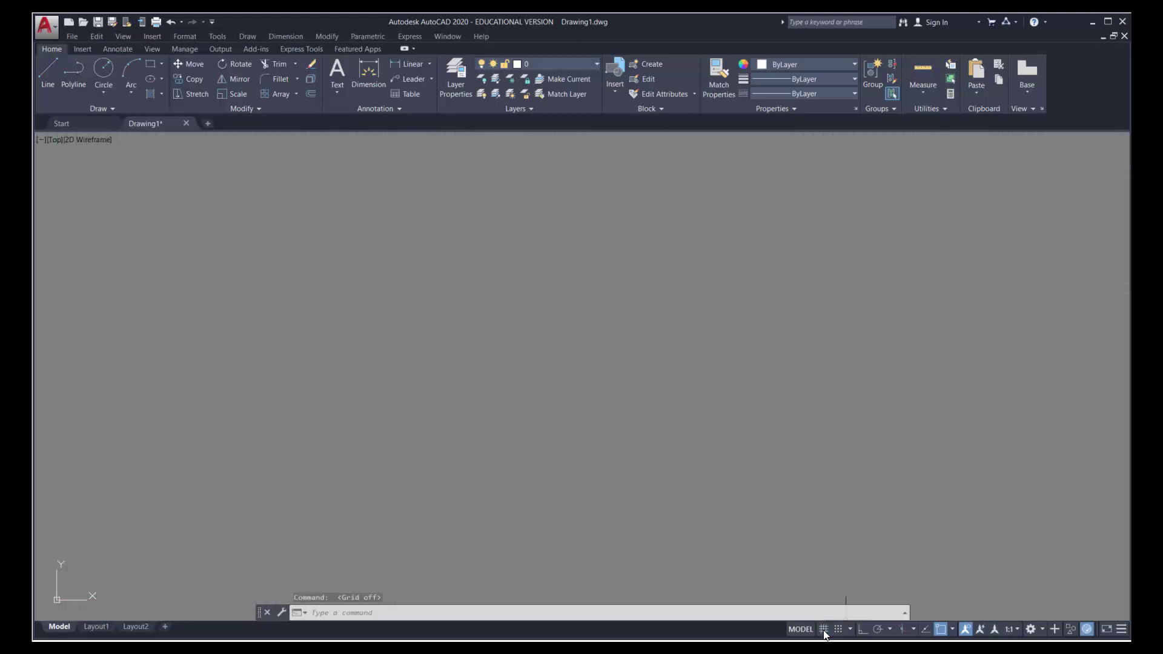
left_click(824, 630)
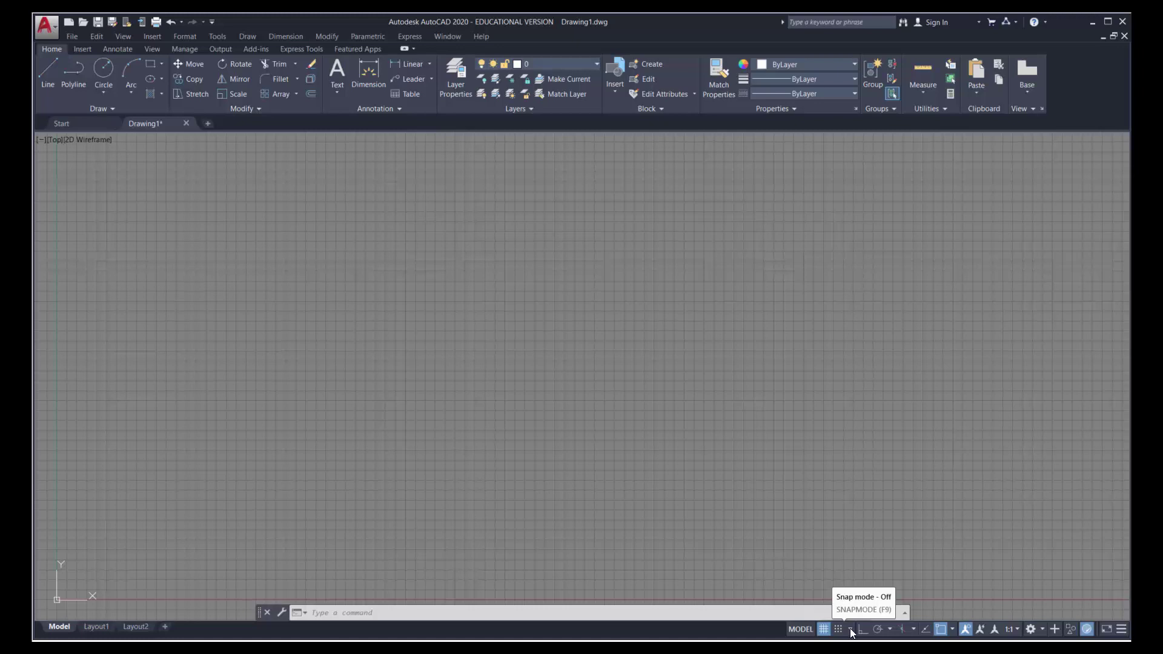
Disable Adaptive grid and Display grid beyond Limits in the Drafting Settings
left_click(850, 628)
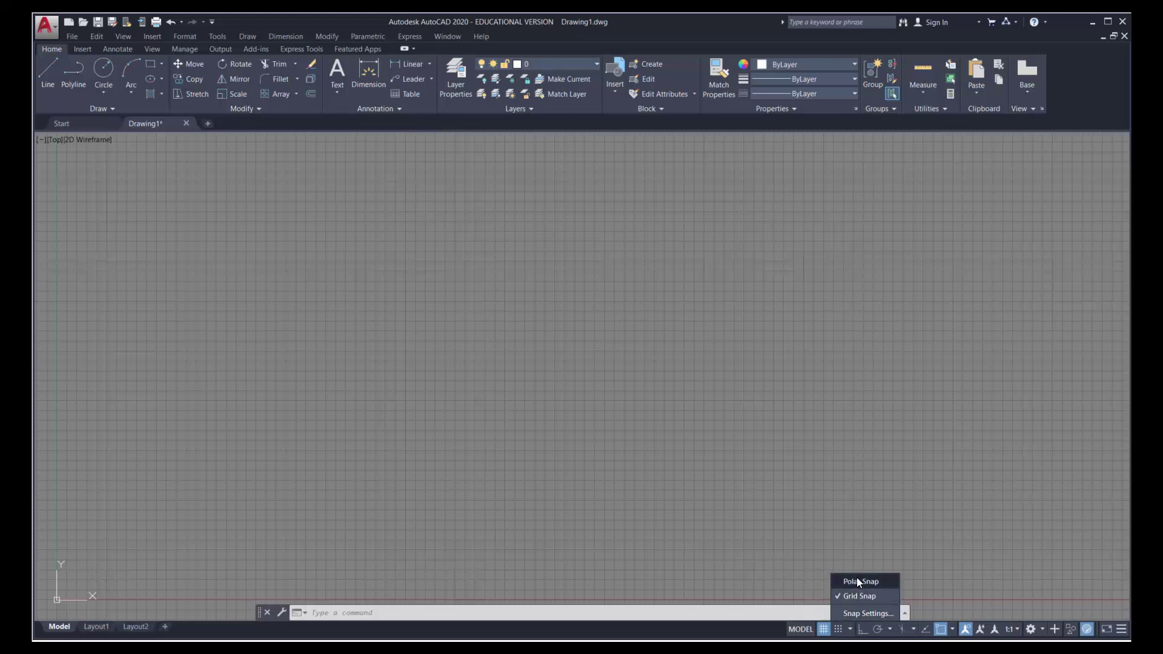
left_click(862, 614)
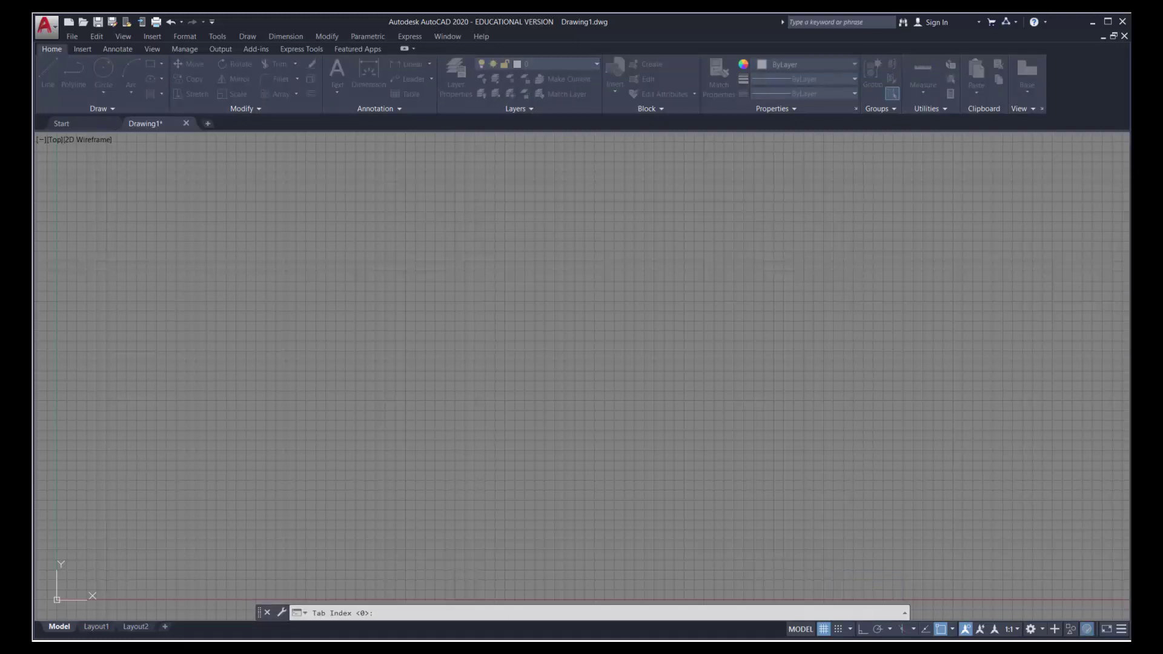
left_click_drag(635, 77, 730, 179)
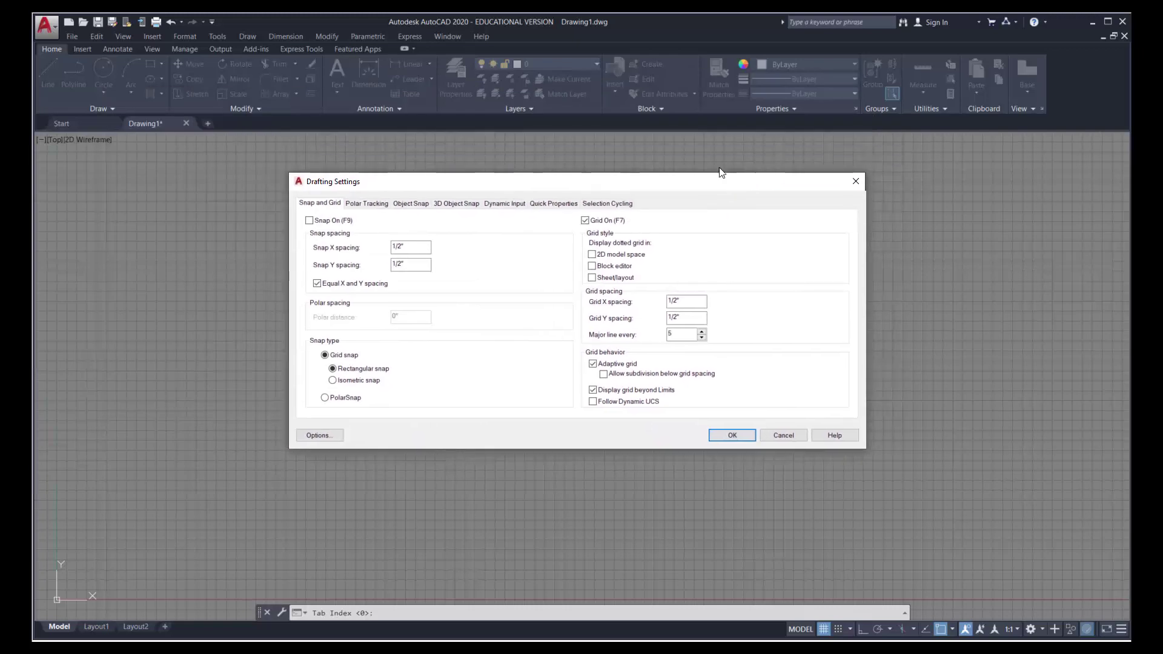
left_click(593, 364)
left_click(593, 391)
left_click(730, 436)
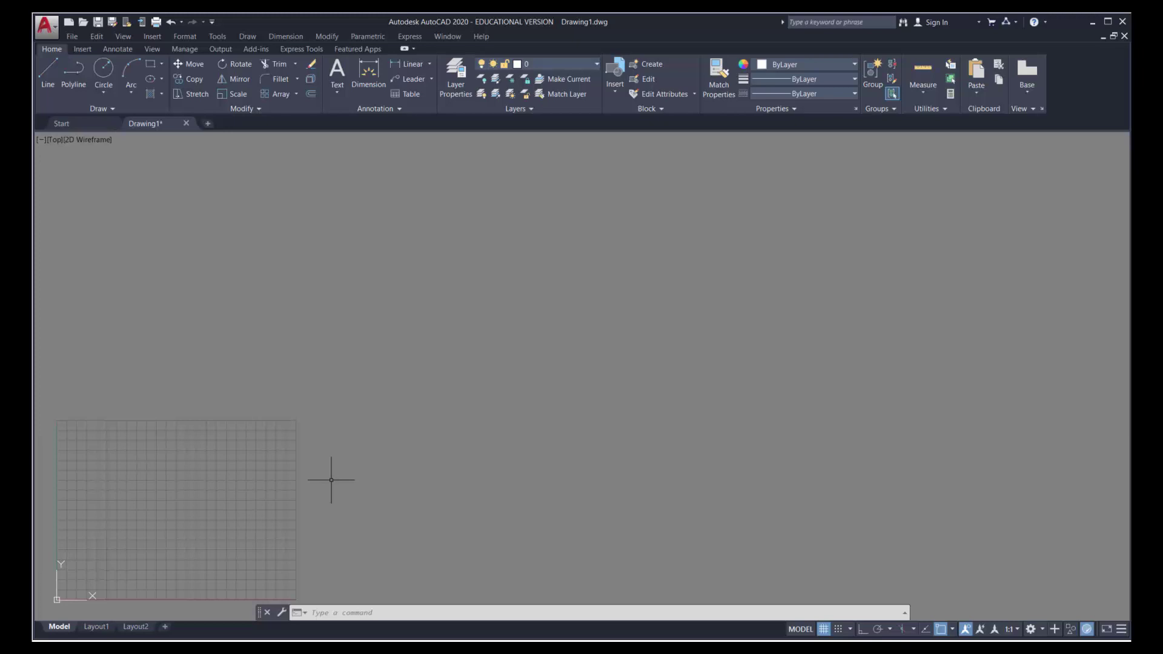
Fit the entire drawing limits in the view with Zoom All
type("z")
key("Return")
type("a")
key("Return")
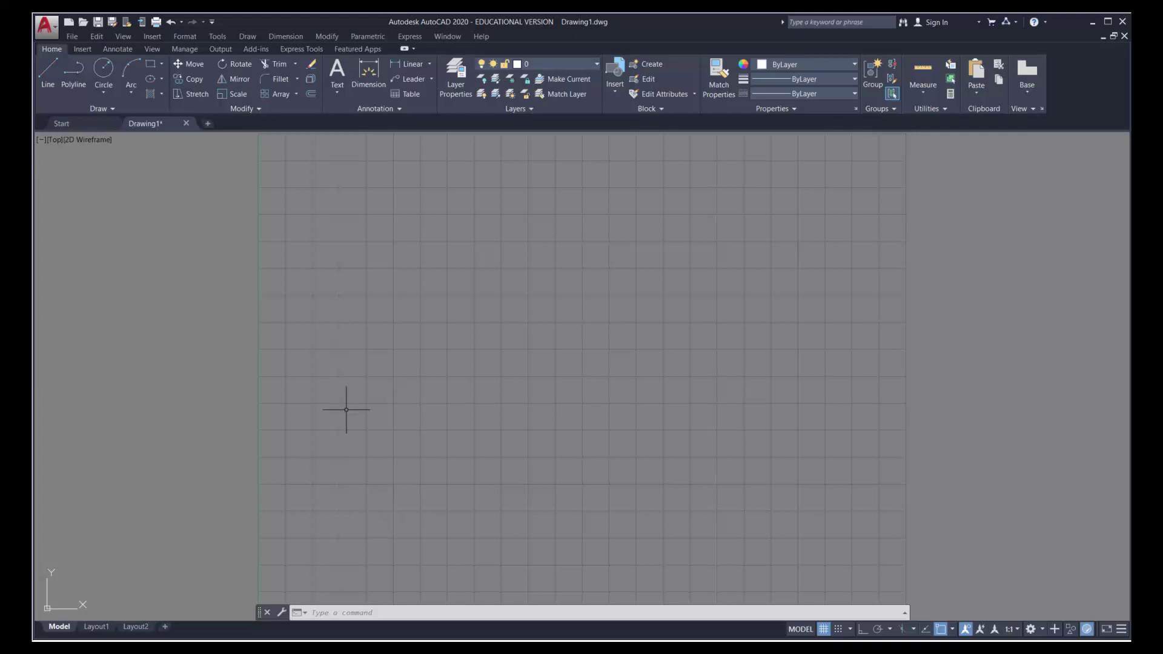
Draw connected lines with absolute coordinates from 2,2 to 2,6, 4,6 and 6,4 for the profile's left side and notch
left_click(46, 67)
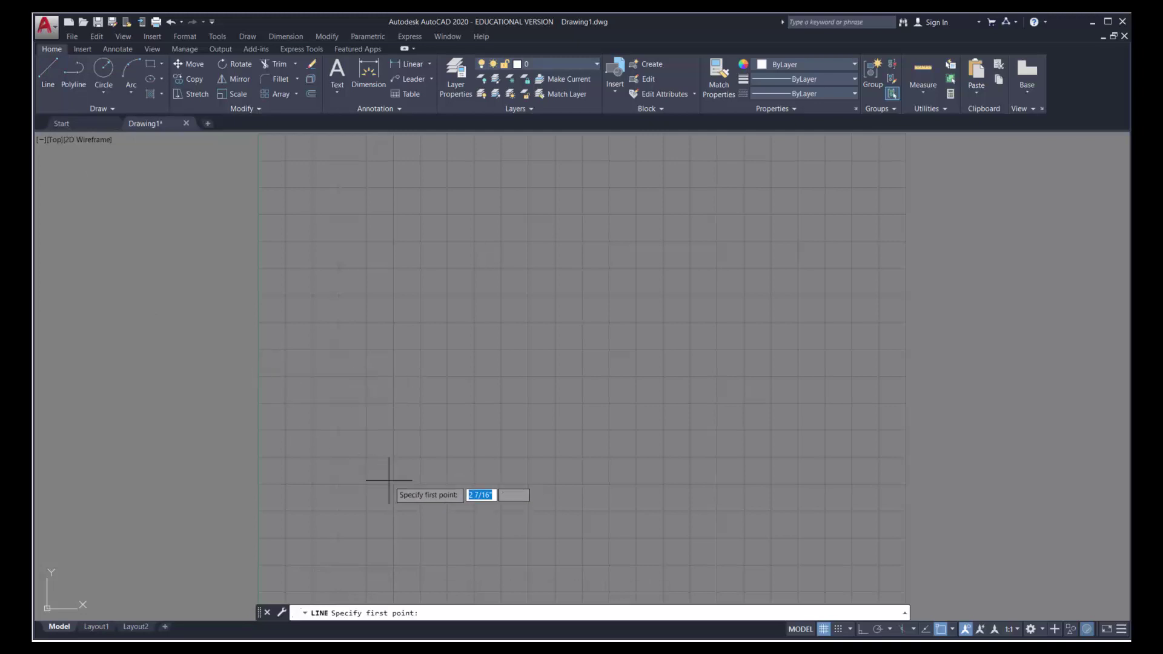
type("2")
key("Tab")
type("2")
key("Return")
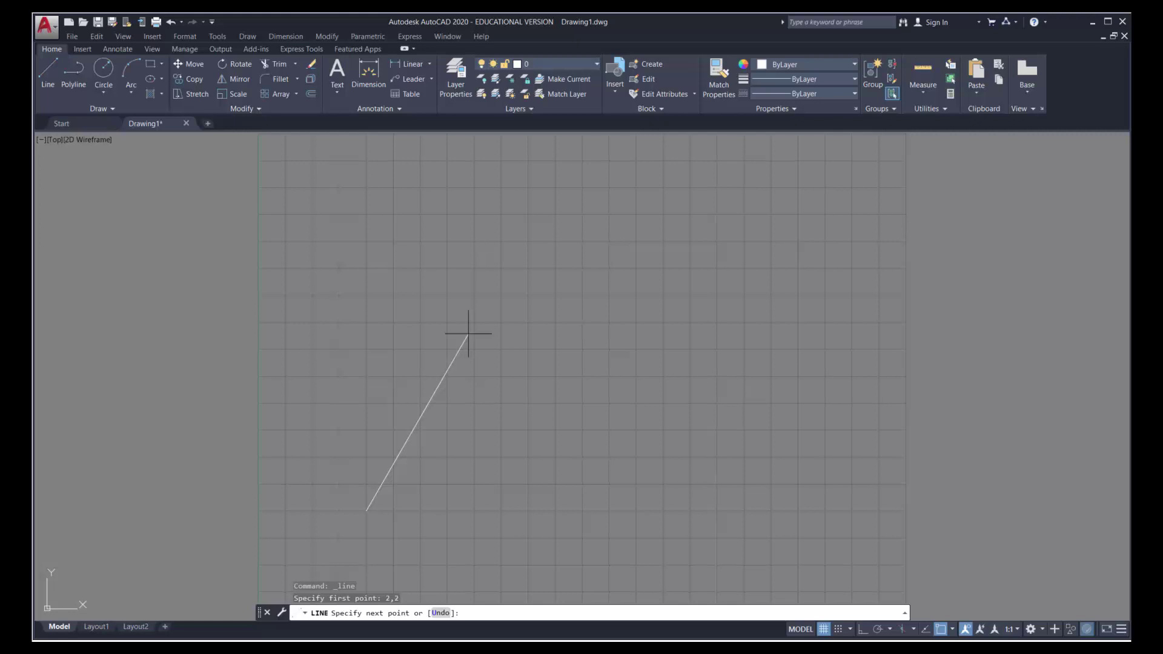
type("2,6")
key("Return")
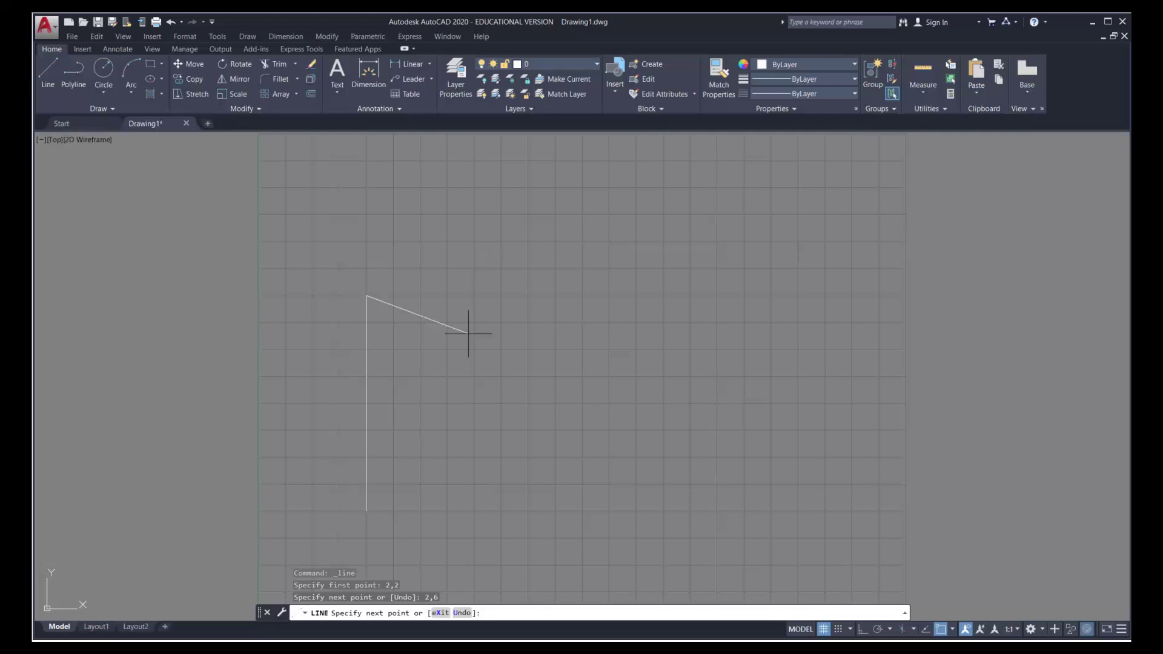
type("4,6")
key("Return")
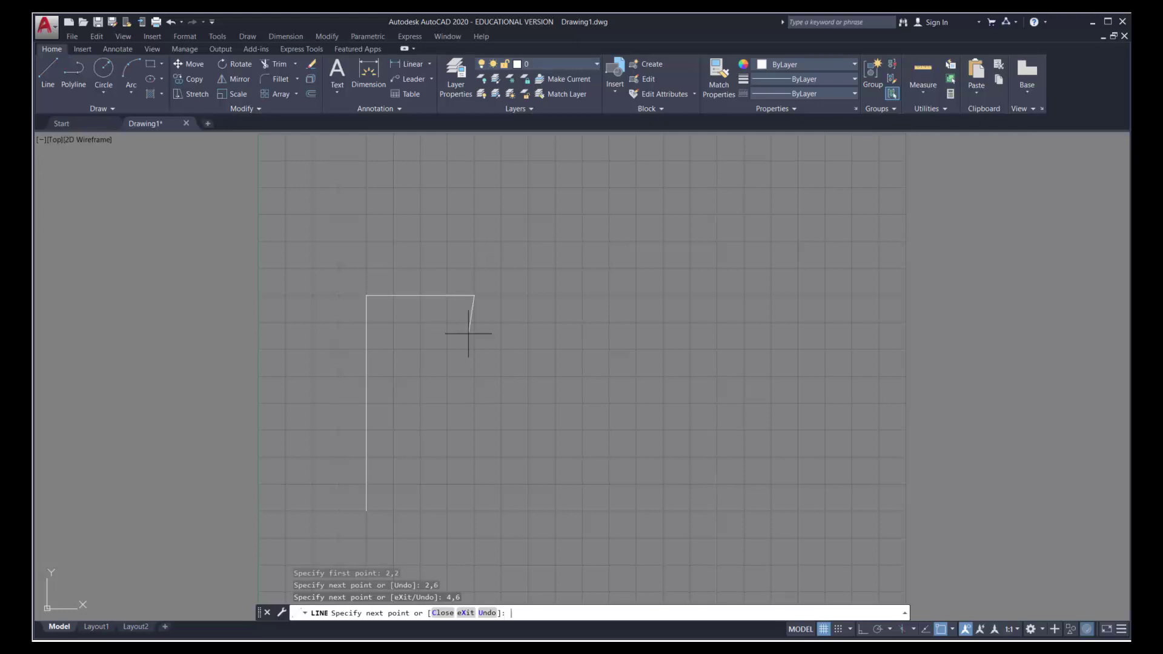
key("Return")
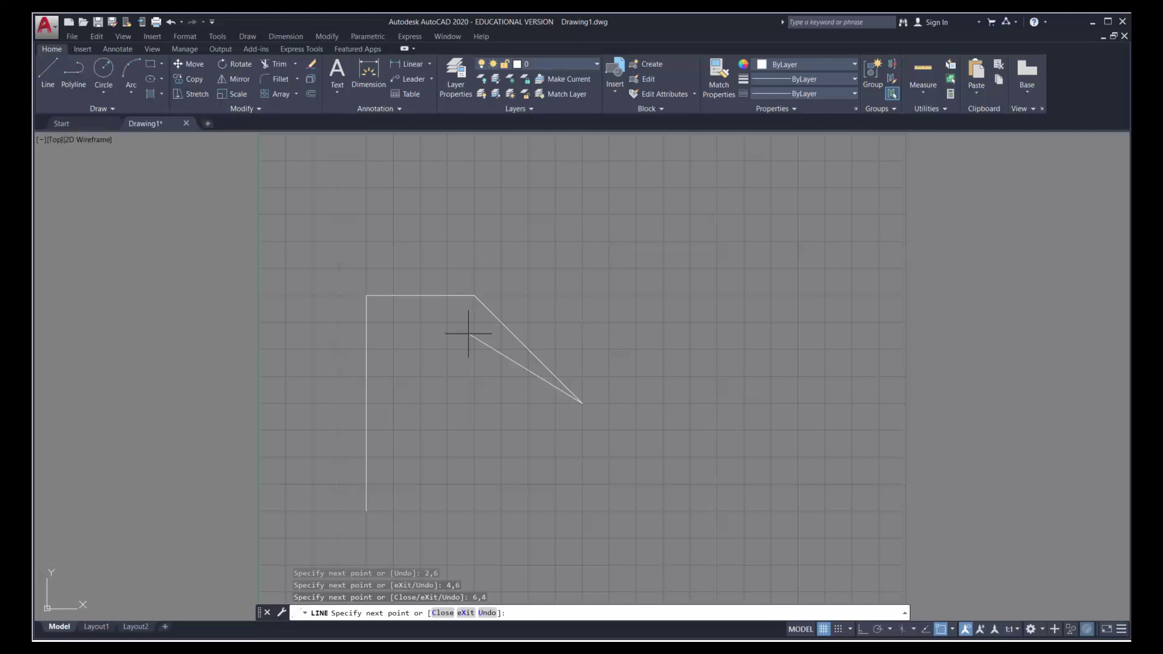
Continue the line to 8,6, try a segment to 6,10 and undo that last segment
type("8,6")
key("Return")
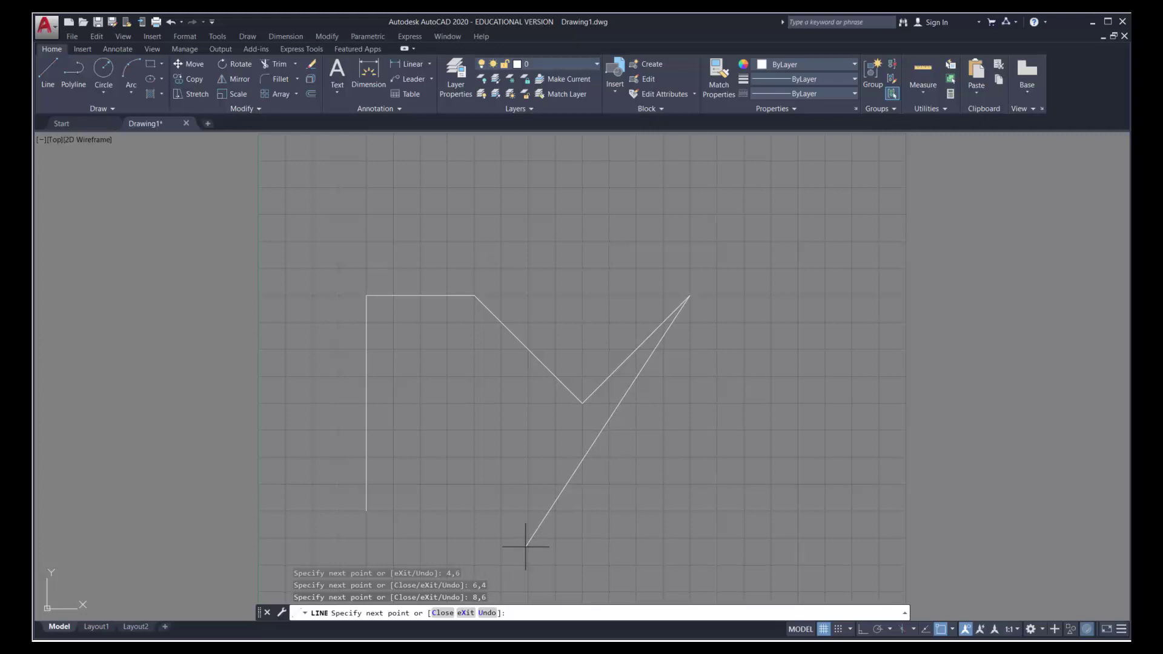
type("6,10")
key("Return")
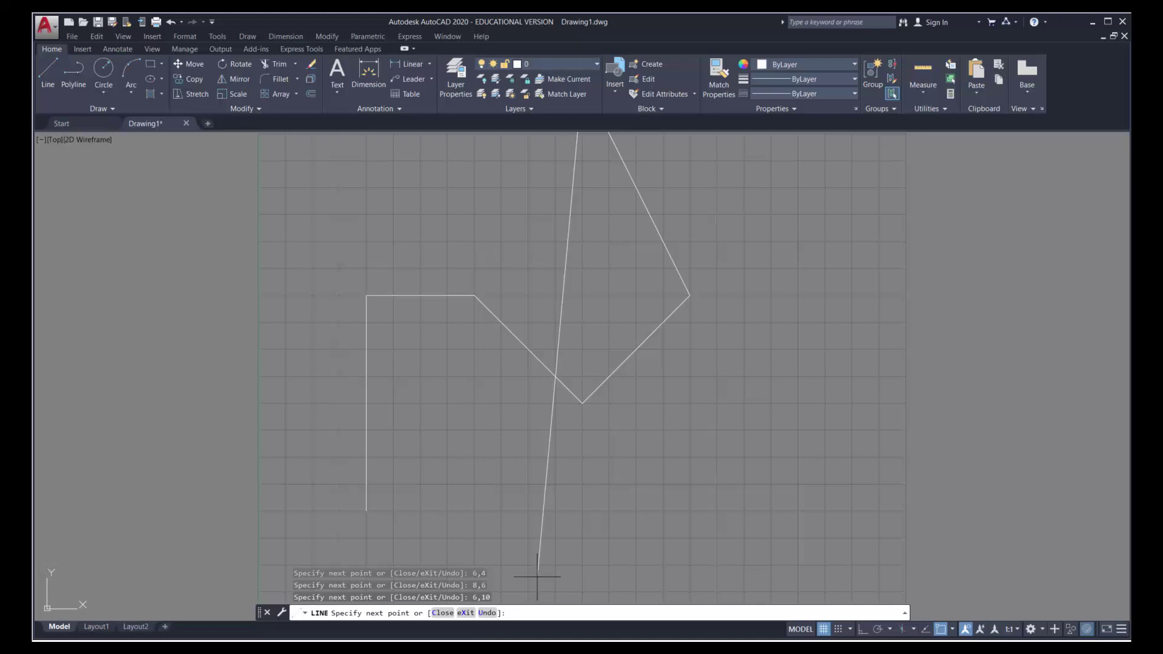
key("Return")
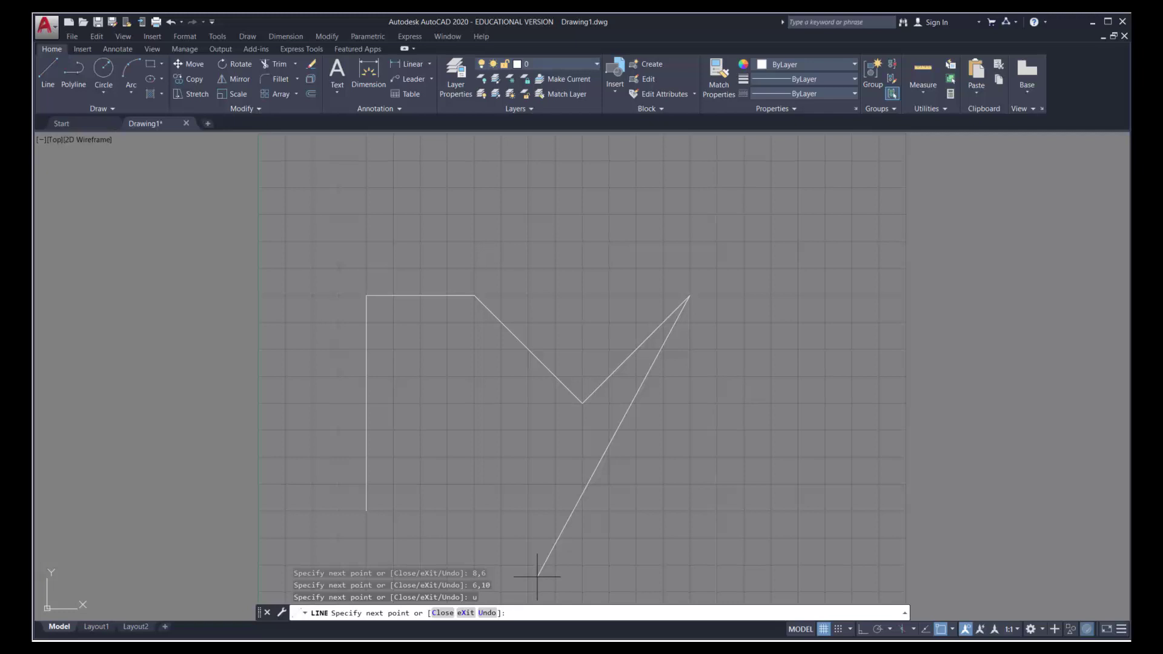
Add a segment to 10,6 and undo the last two segments back to the notch's lowest point
type("10,6")
key("Return")
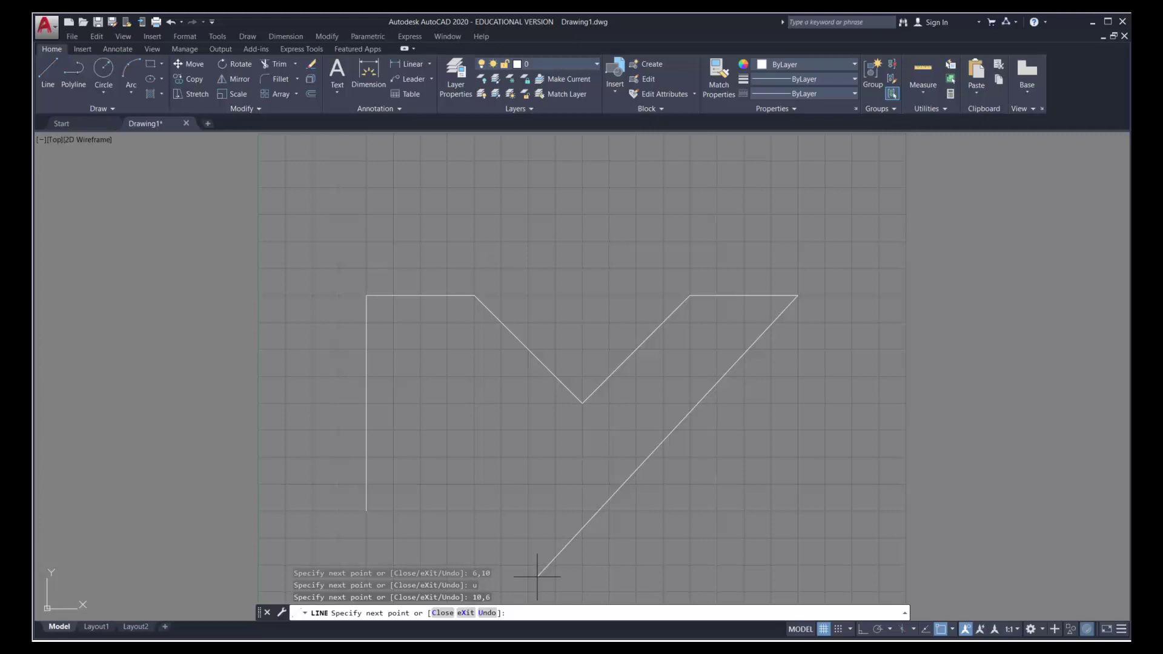
type("u")
key("Return")
type("u")
key("Return")
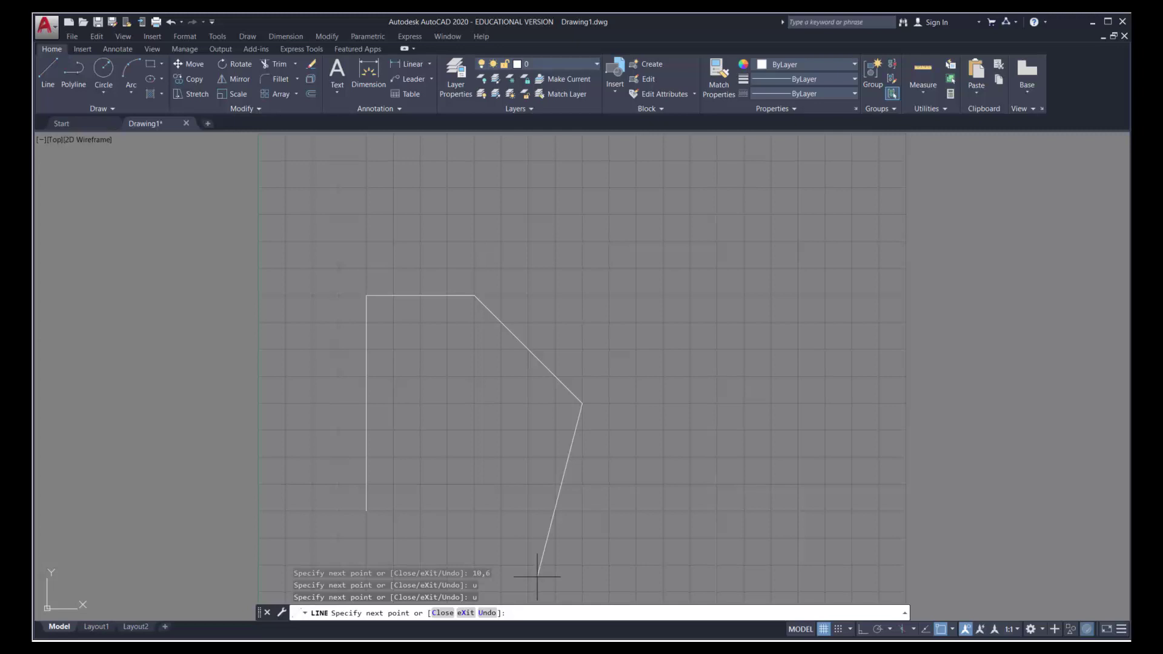
Continue the line from the notch's lowest point to the absolute coordinates 8,6 and 10,6
type("8,6")
key("Return")
type("10,")
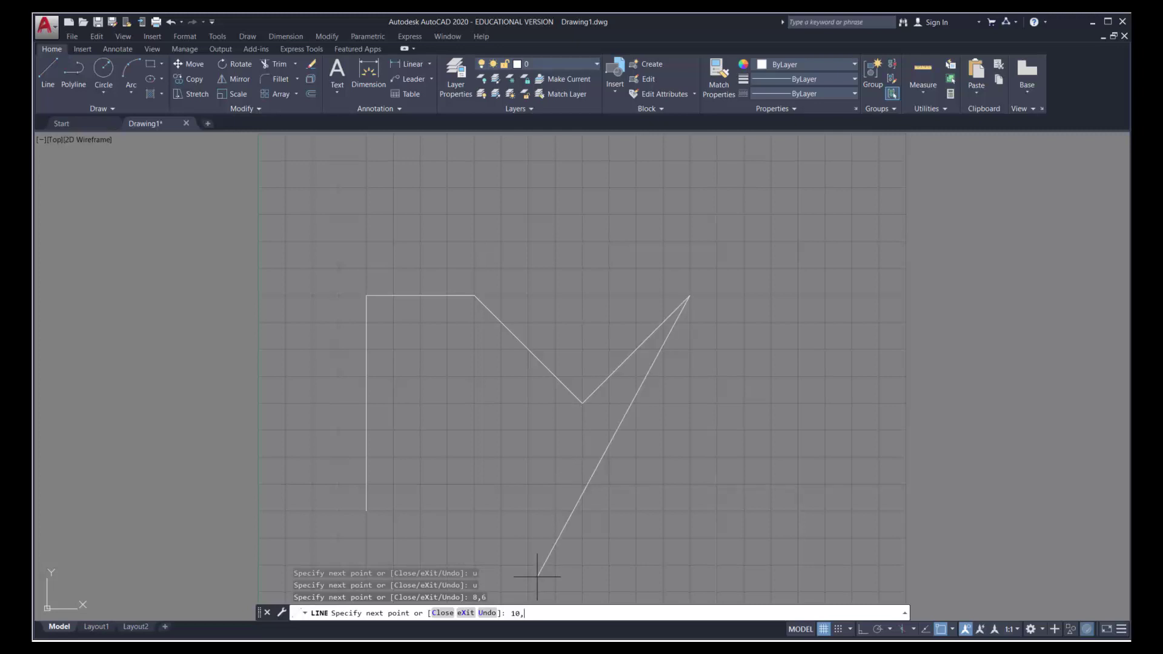
key("Return")
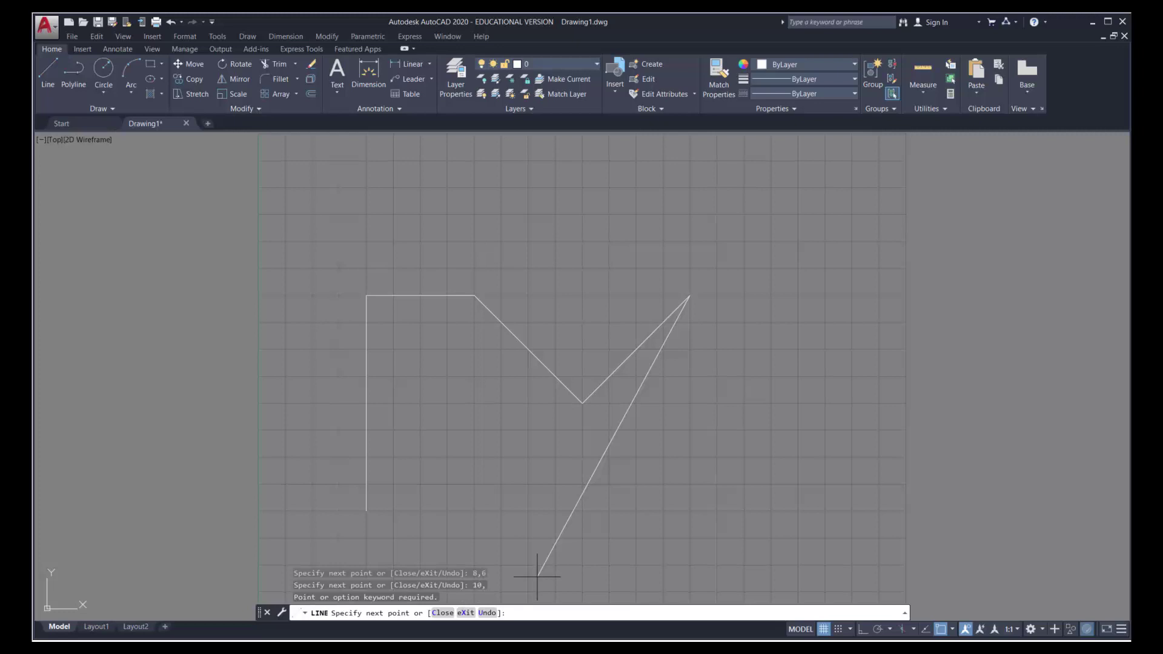
type("10,6")
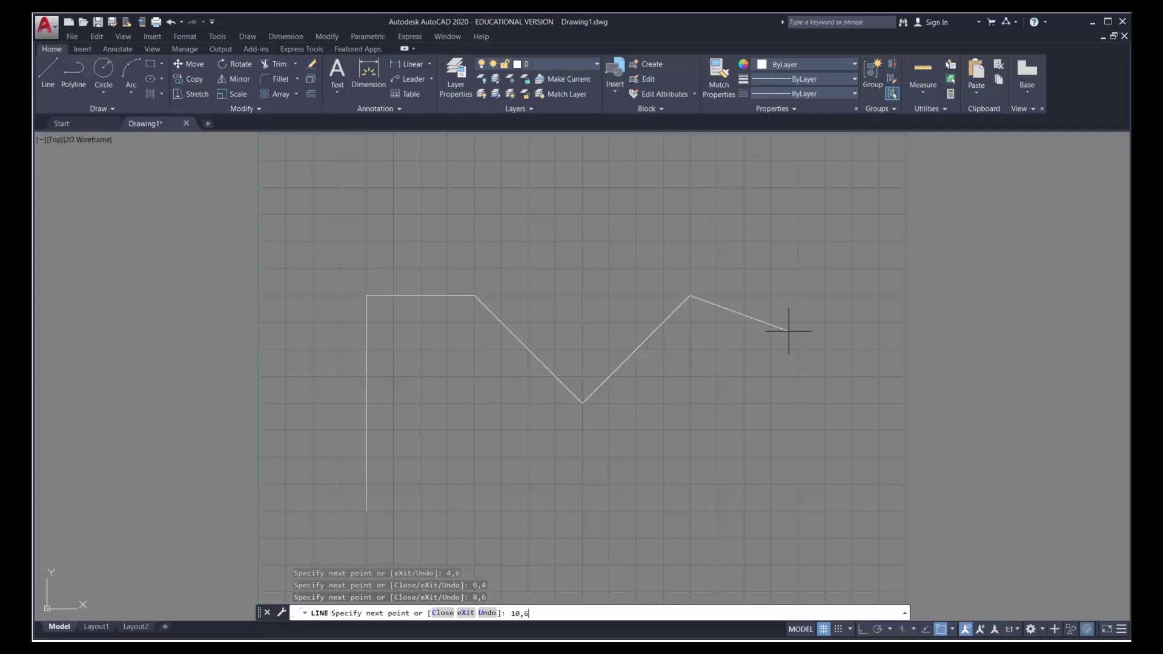
key("Return")
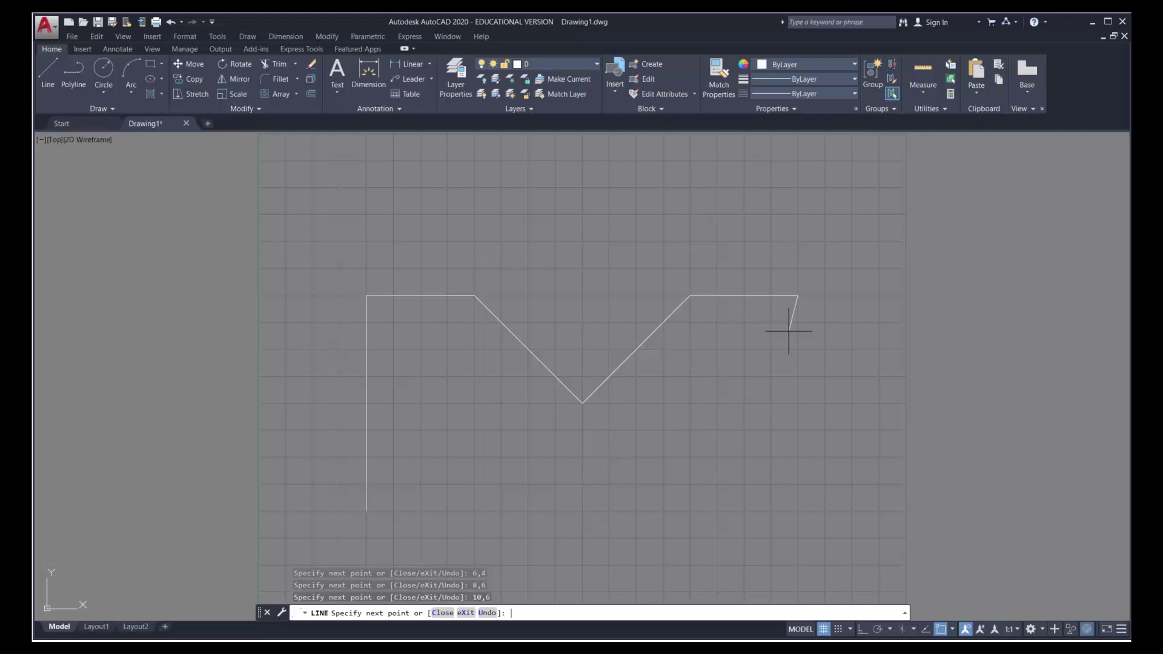
Draw the right edge to 10,2 and the bottom edge back to 2,2, and end the line
type("10,2")
key("Return")
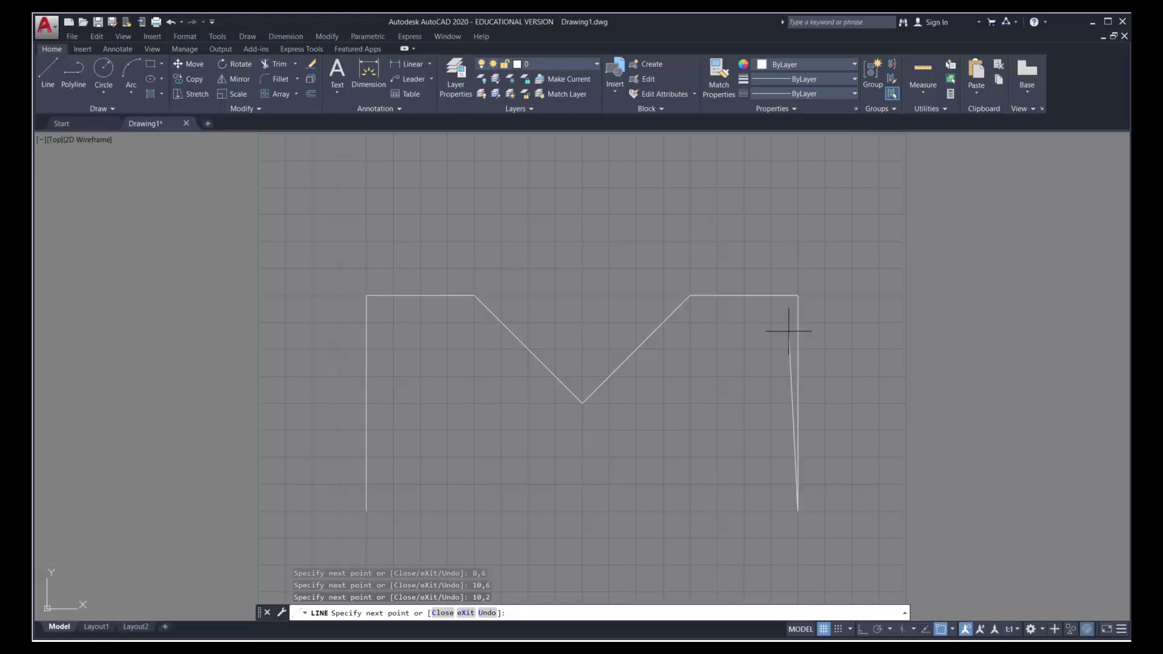
type("2,2")
key("Return")
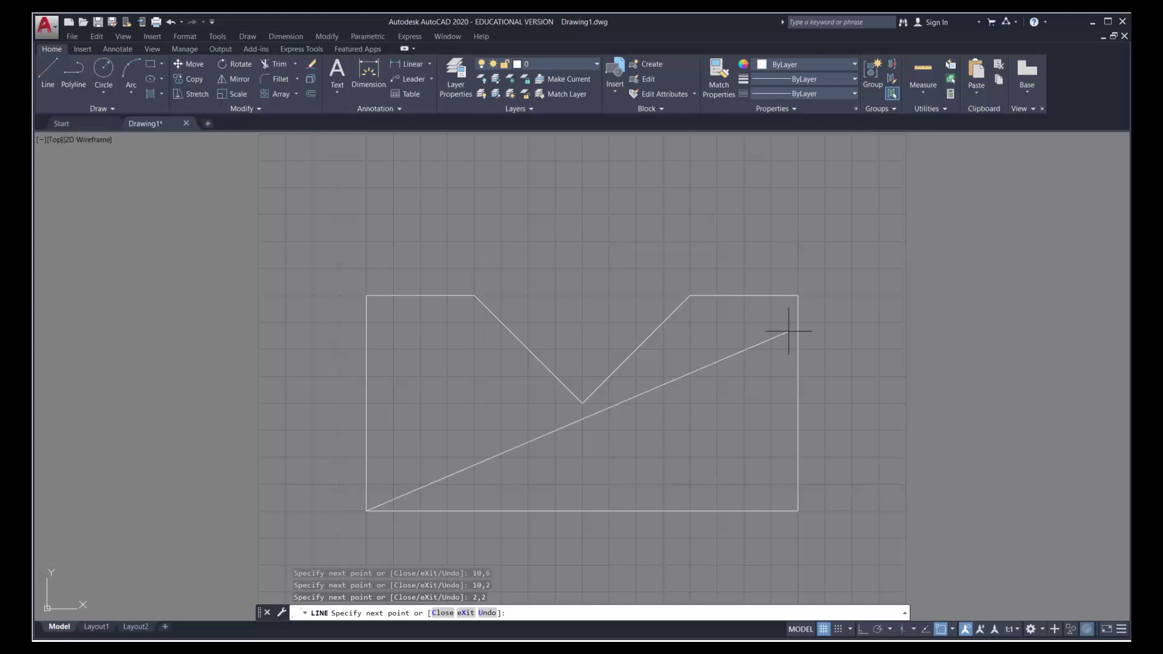
key("Return")
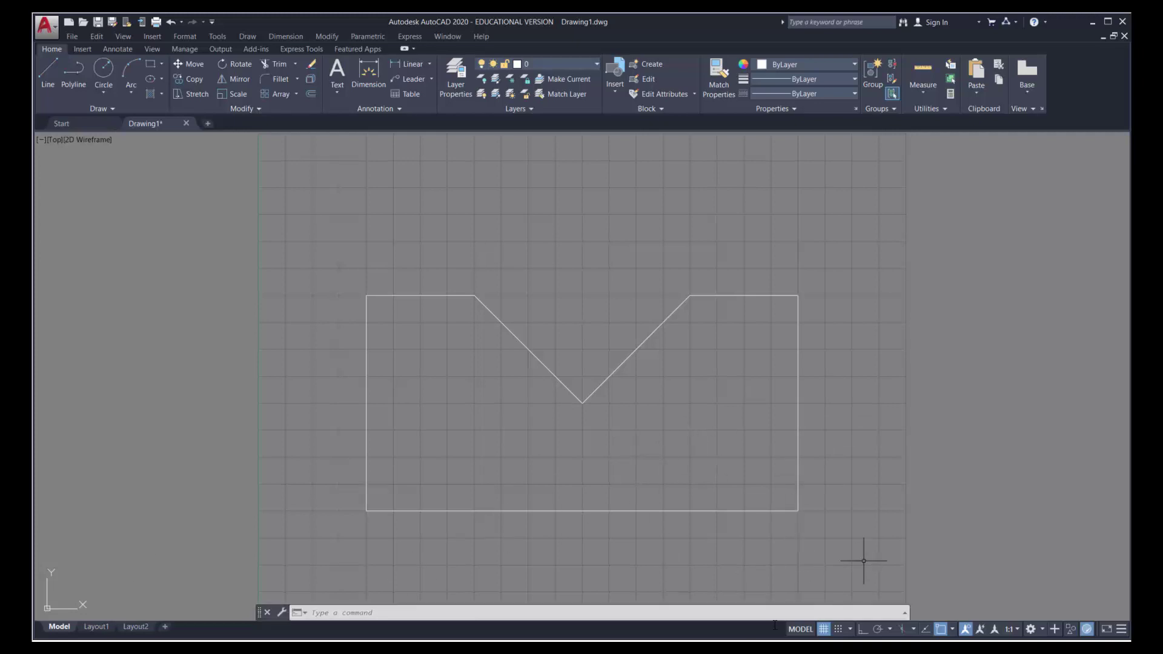
Erase all the lines of the notched profile
left_click(718, 610)
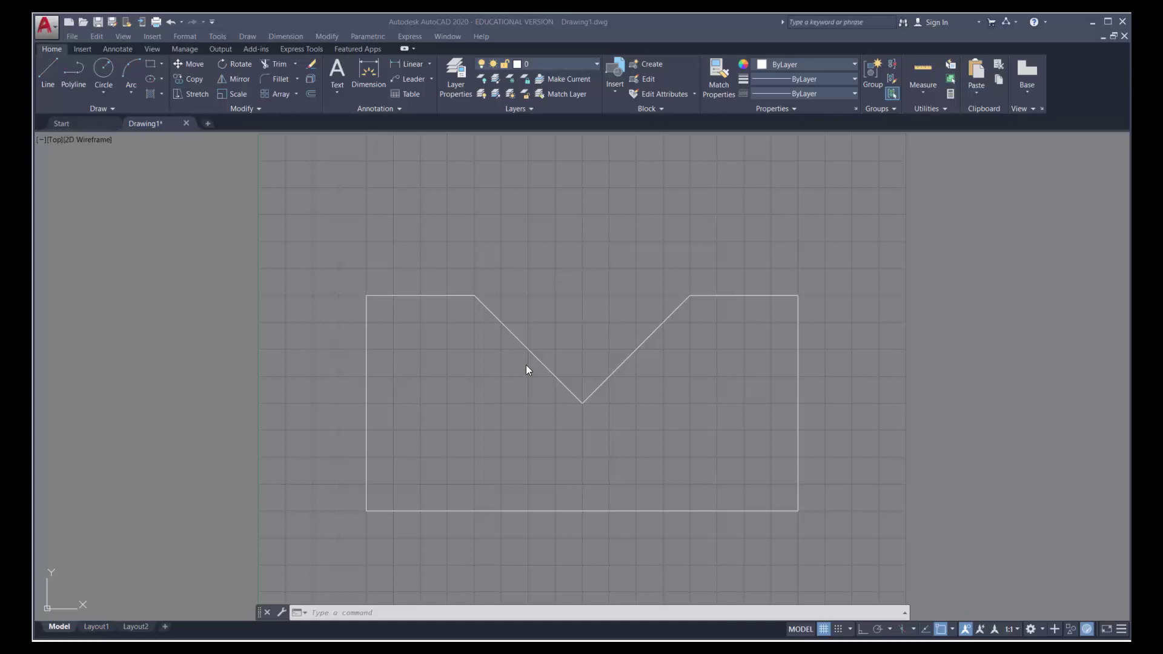
left_click(332, 259)
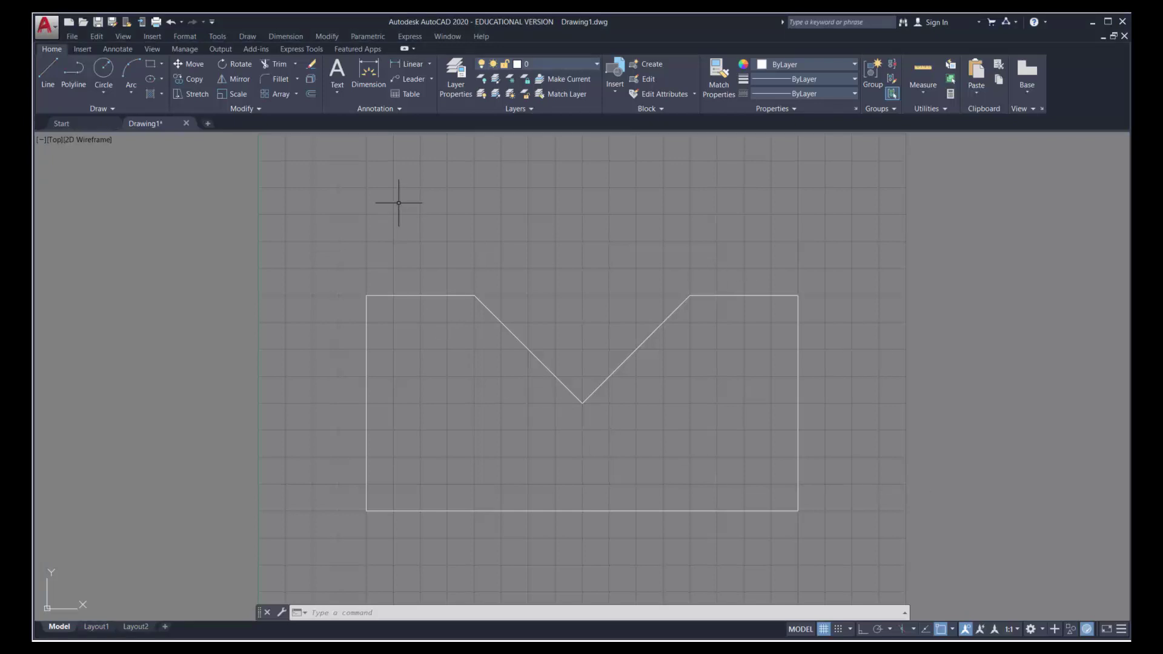
left_click(311, 64)
left_click(326, 256)
left_click(866, 560)
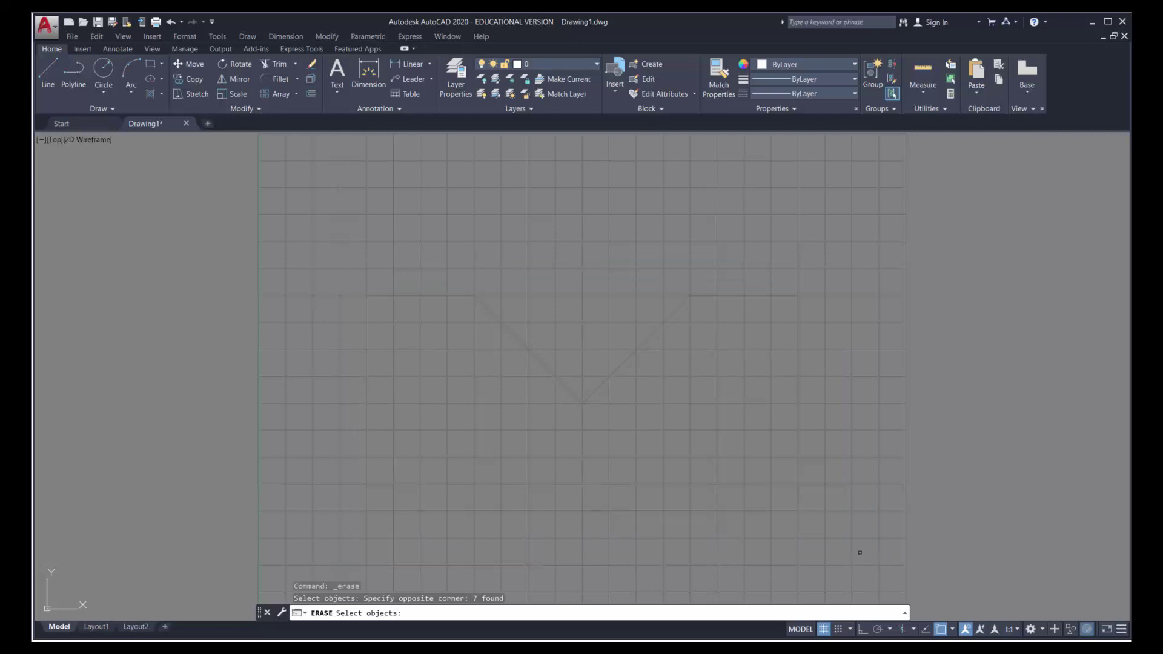
key("Return")
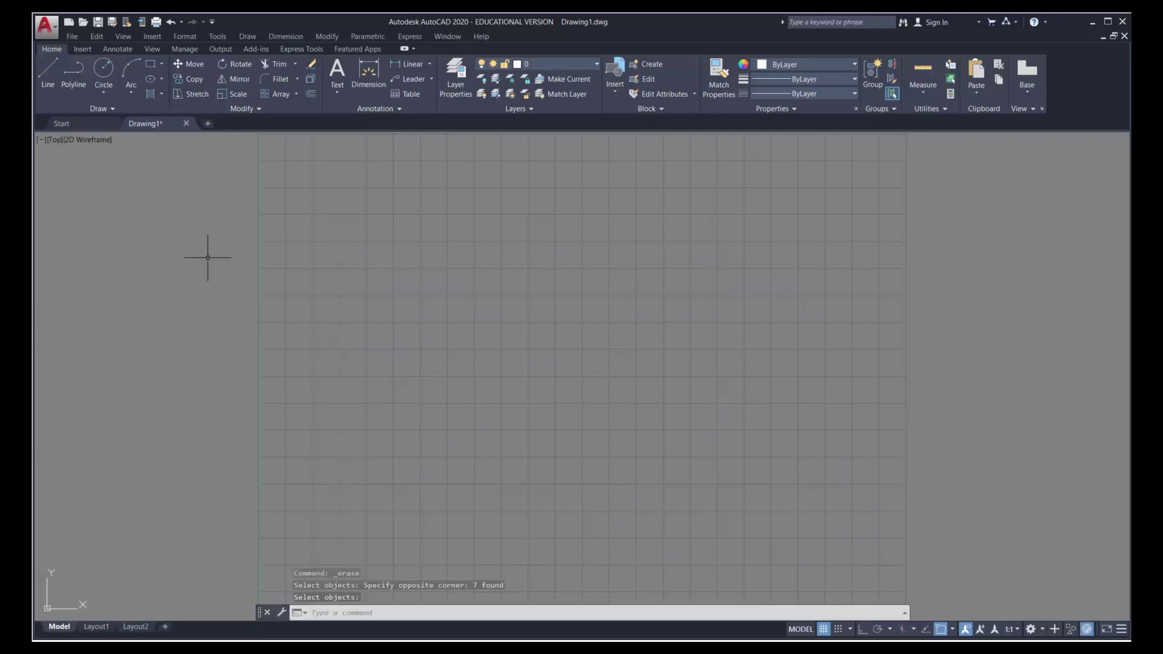
Draw the profile's left and top-left edges from 2,2 with the relative coordinates @0,4 and @2,0
left_click(50, 67)
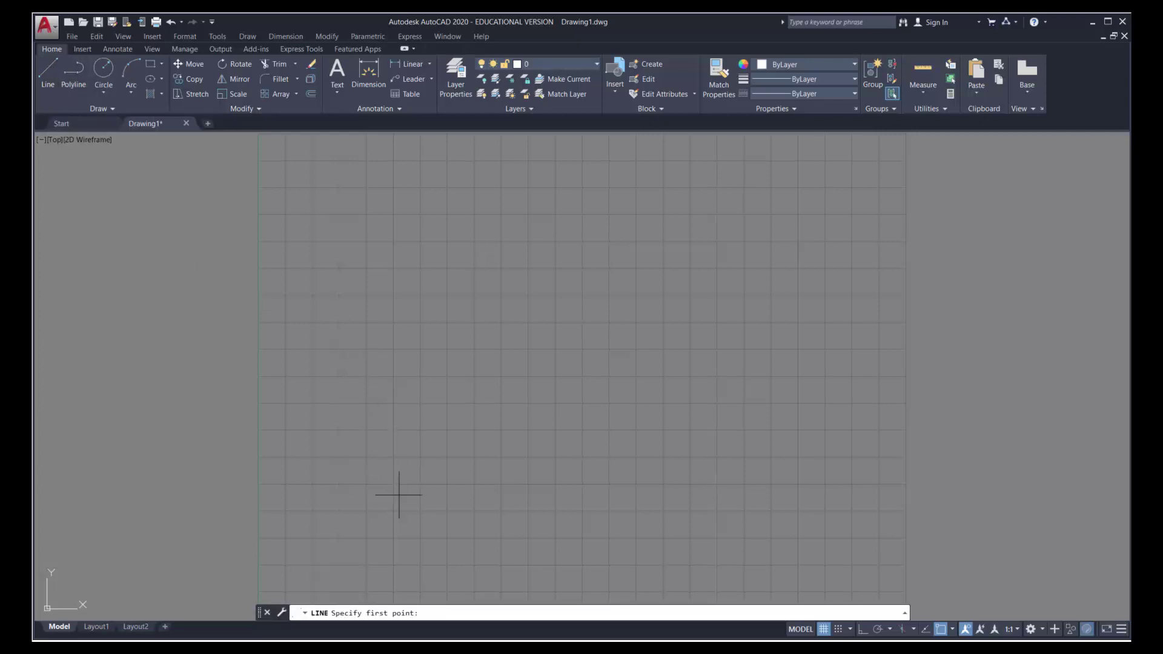
type("2,2")
key("Return")
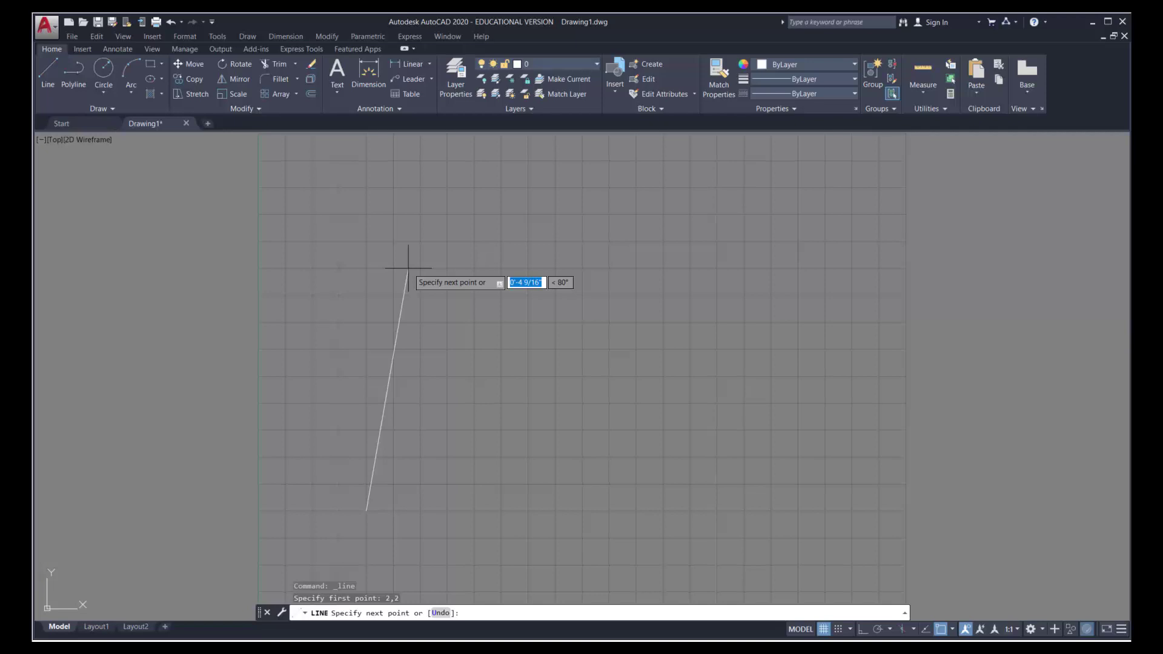
type("@0,4")
key("Return")
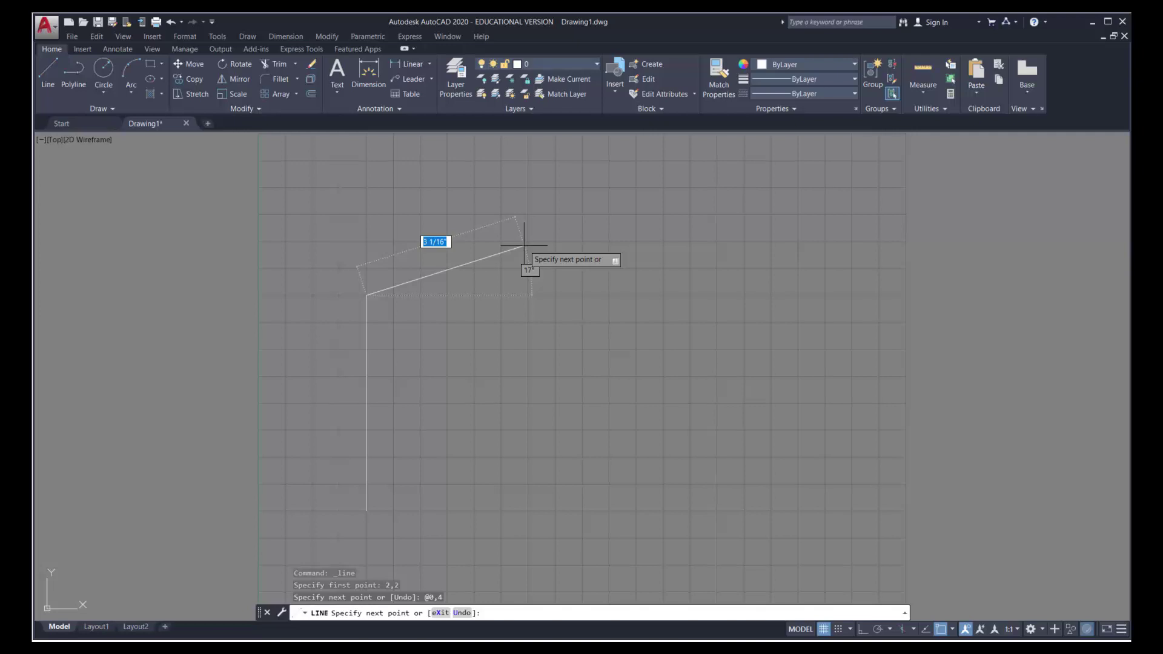
type("2")
key("Tab")
type("0")
key("Return")
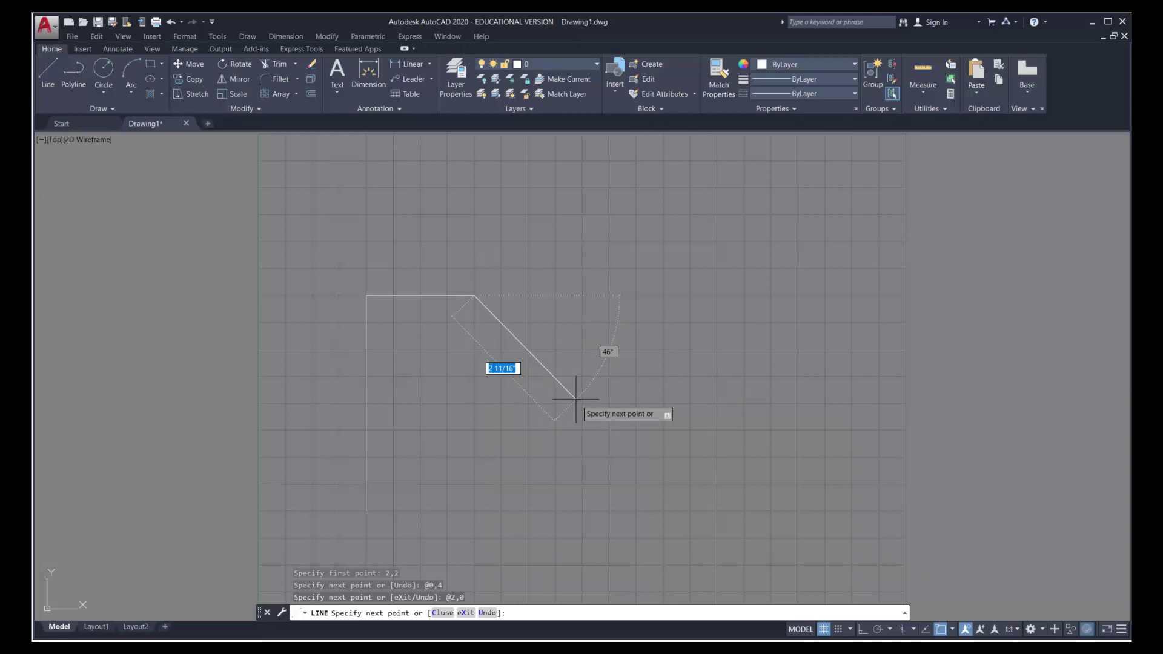
Draw both slanted sides of the notch with the relative coordinates @2,-2 and @2,2
type("@2,-2")
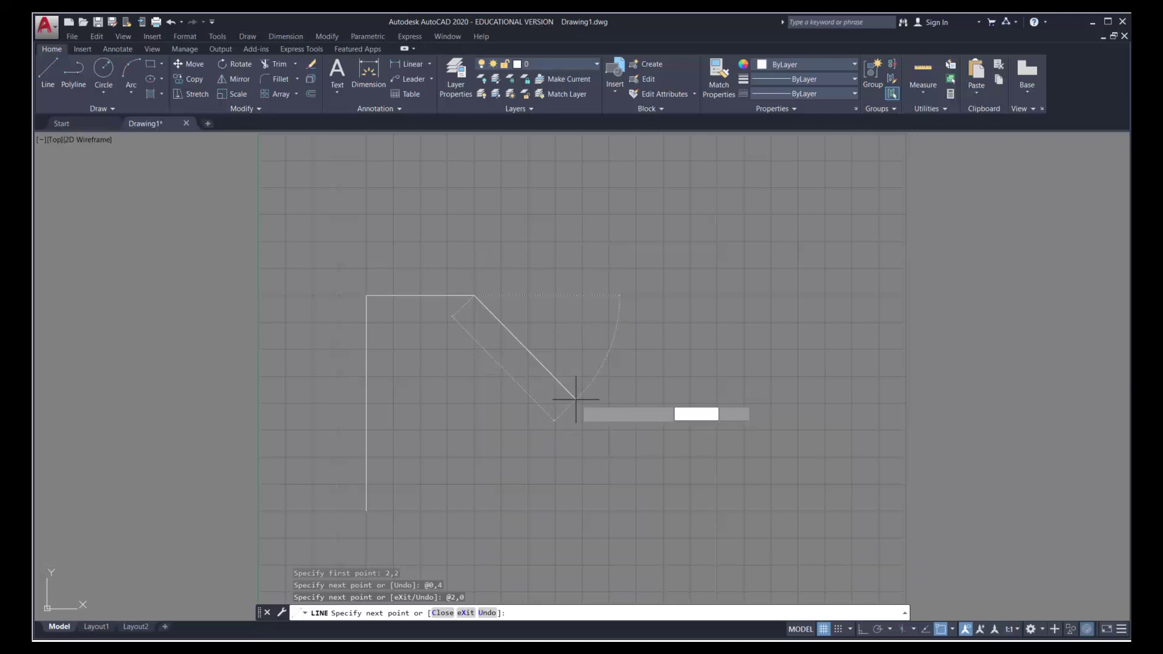
key("Return")
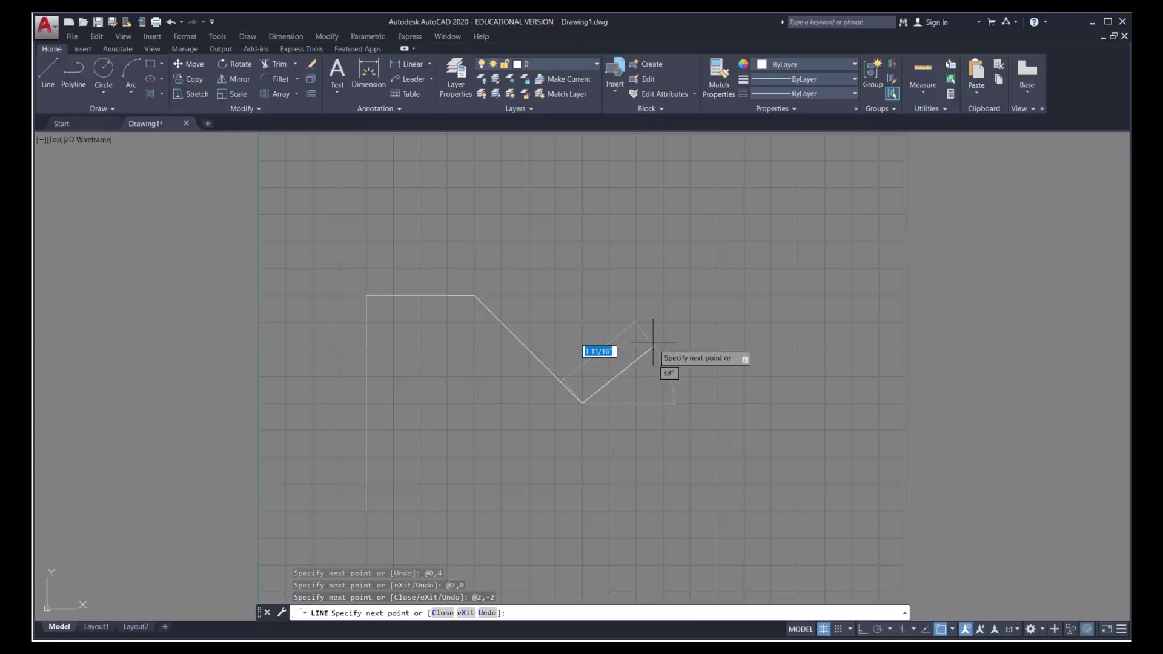
type("2")
key("Tab")
type("2")
key("Return")
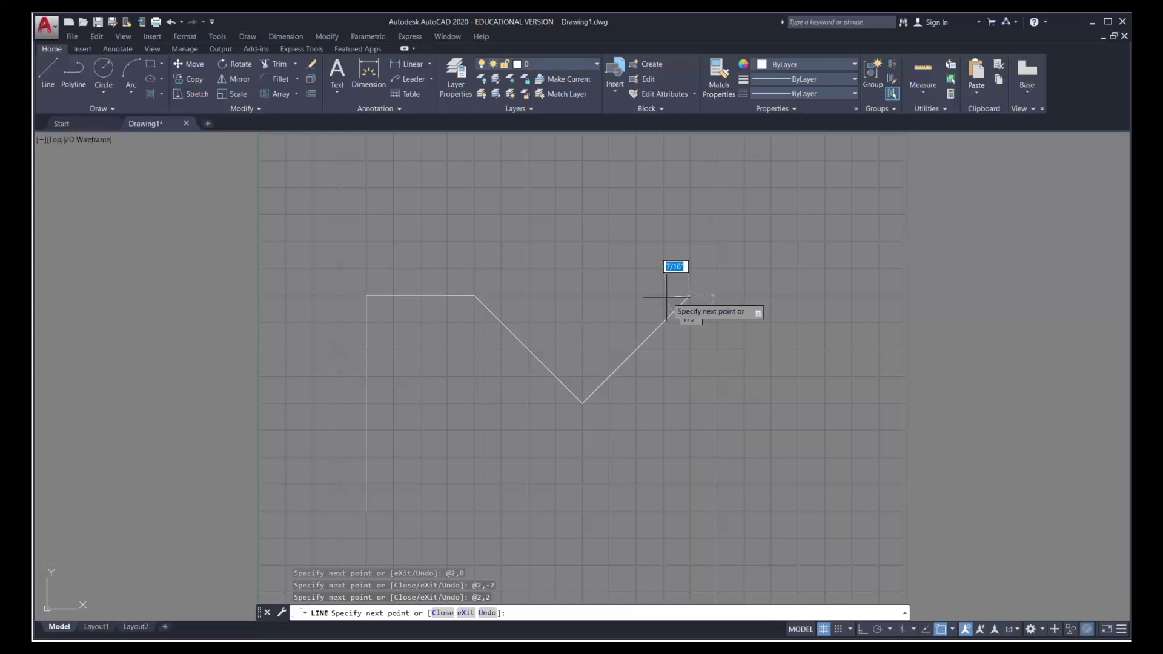
Draw the top-right and right edges with the relative coordinates @2,0 and @0,-4
type("2")
key("Tab")
type("0")
key("Return")
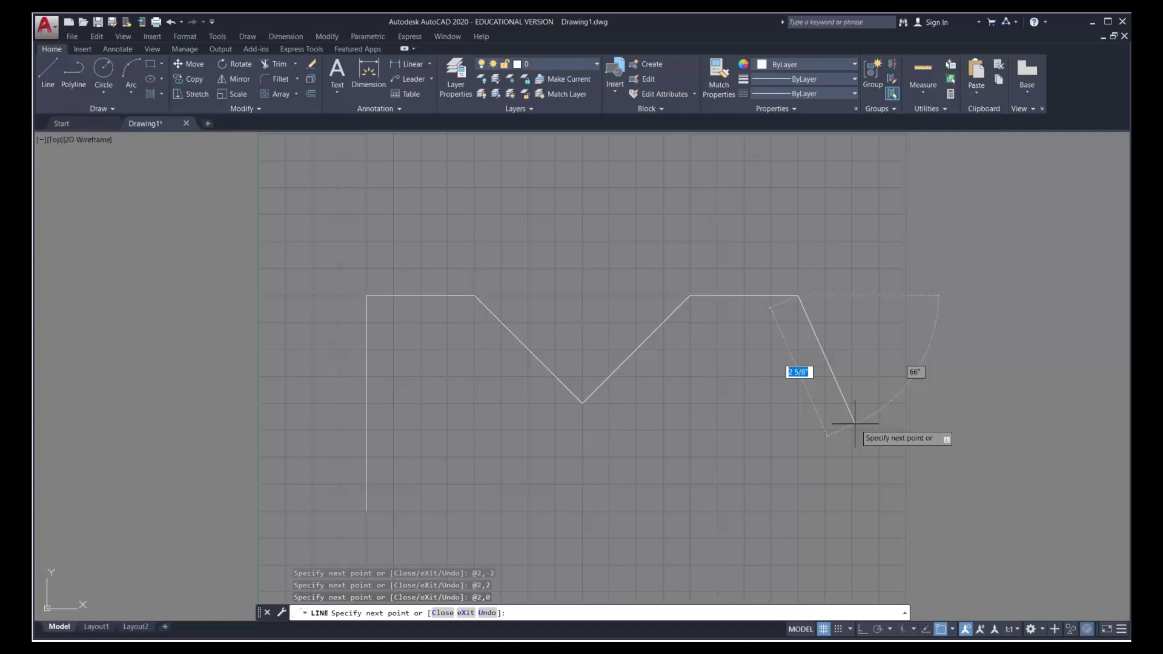
type("0,-4")
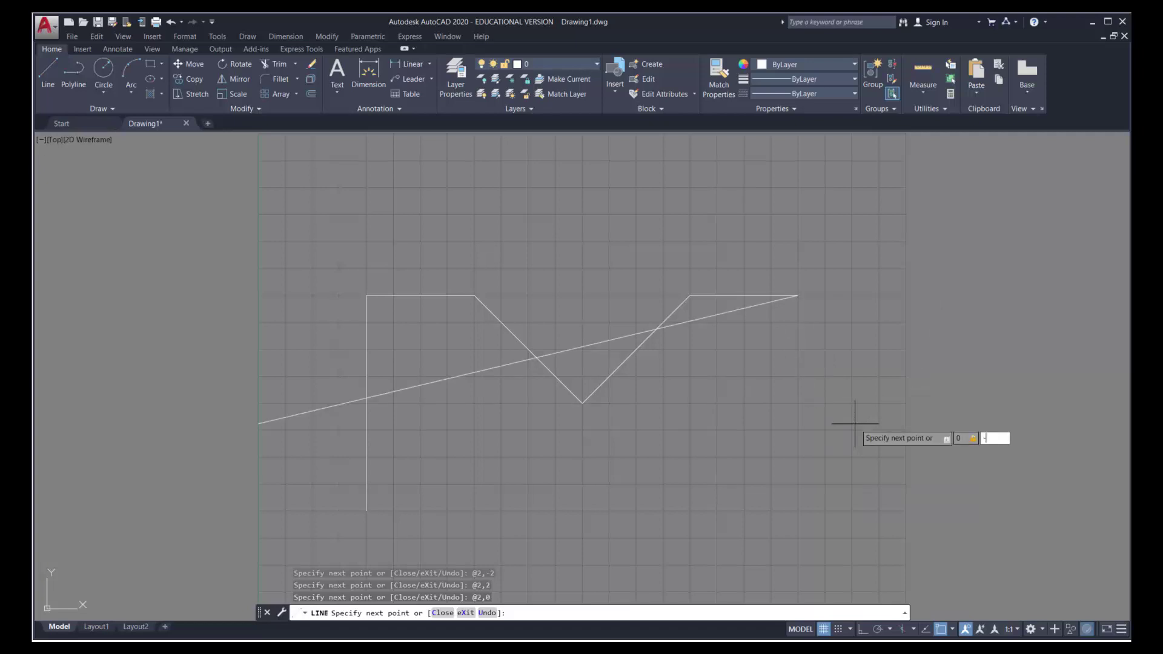
key("Return")
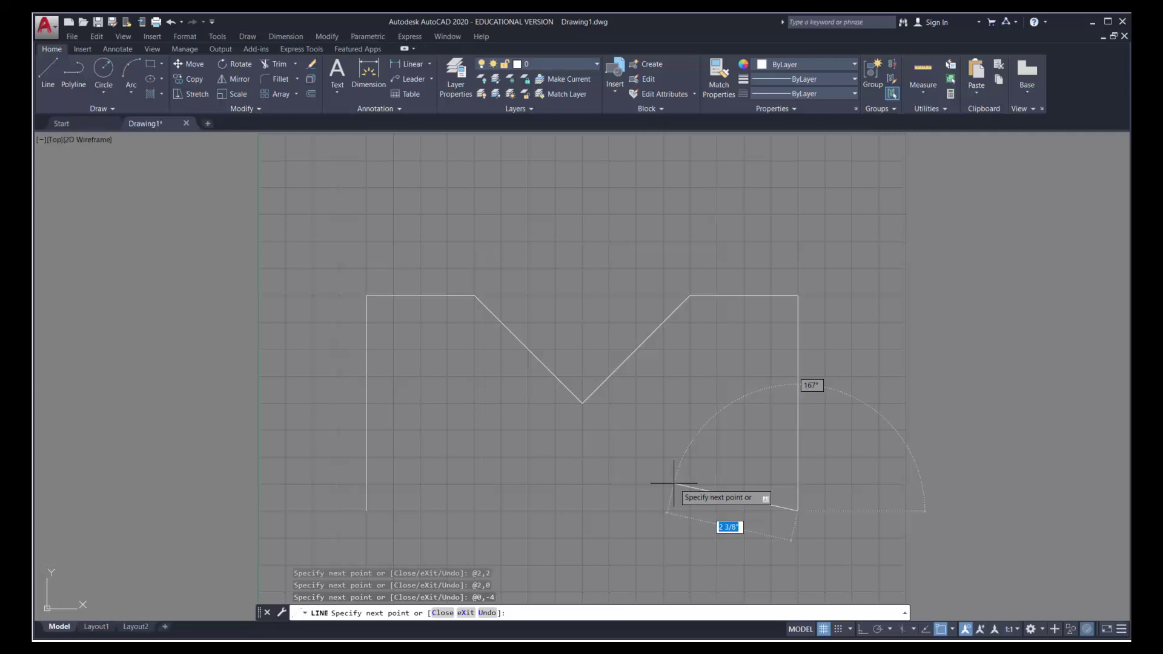
Close the profile along its bottom edge with the Close option of the Line command
type("c")
key("Return")
type("c")
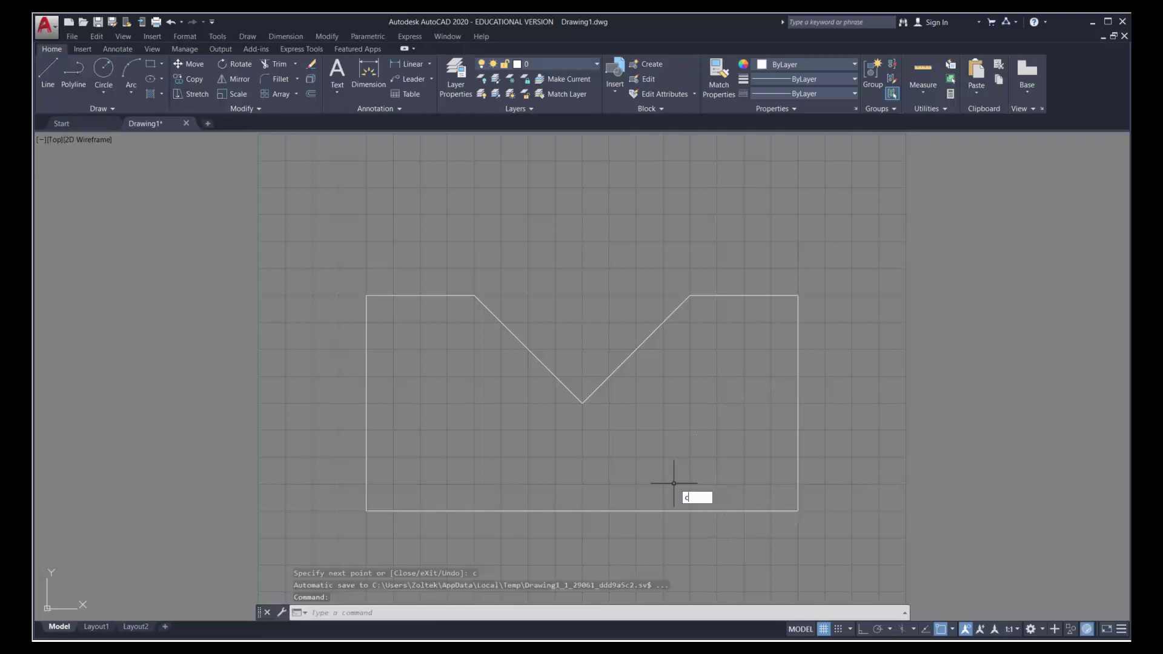
key("BackSpace")
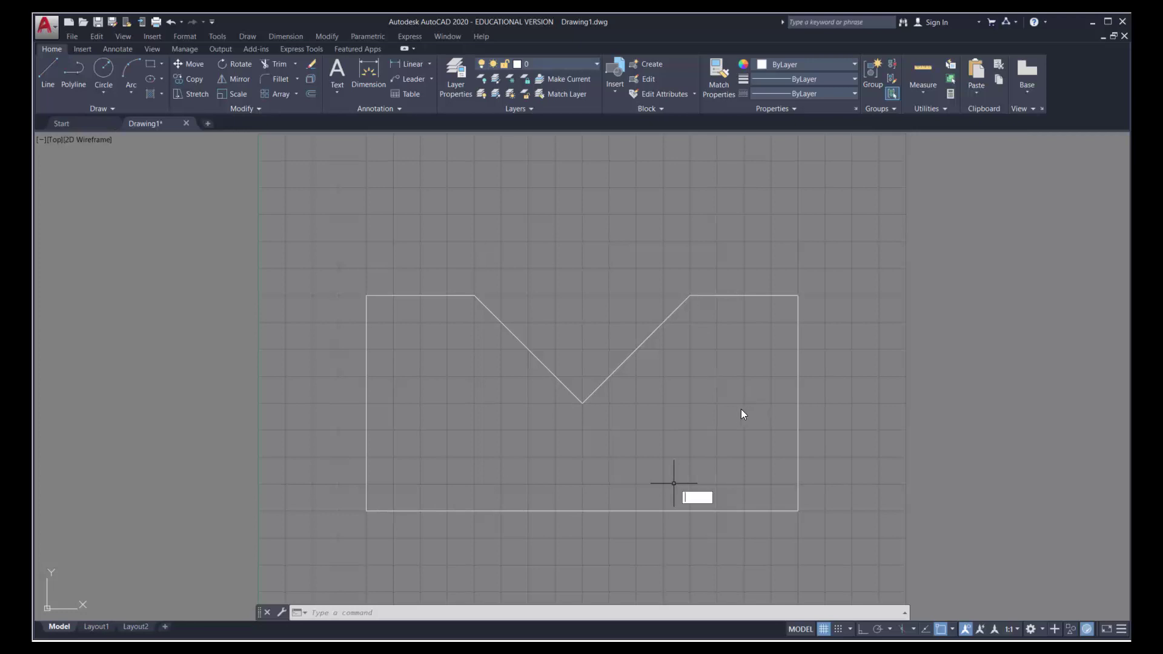
left_click(718, 420)
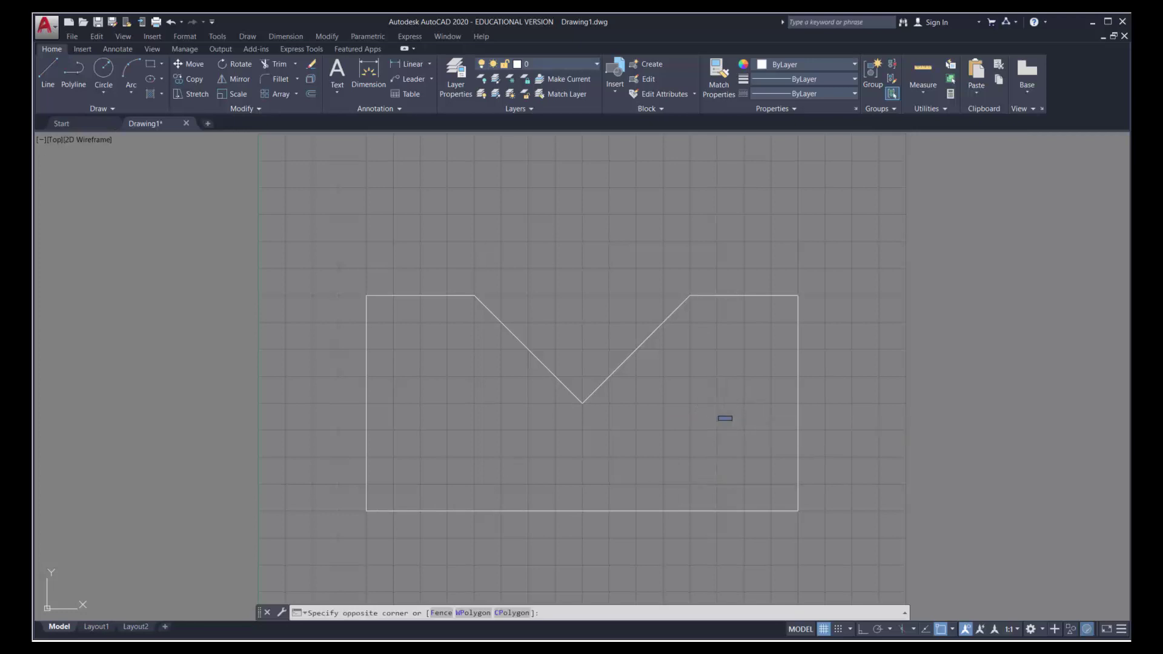
Erase all the lines of the completed notched profile
left_click(729, 425)
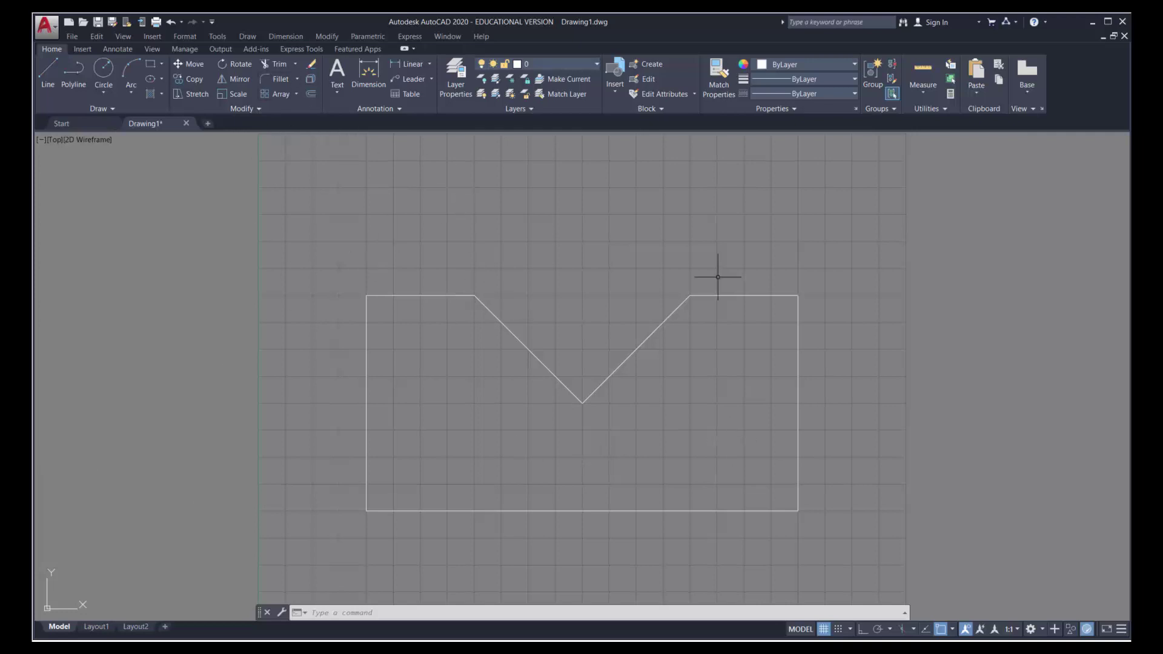
left_click(313, 63)
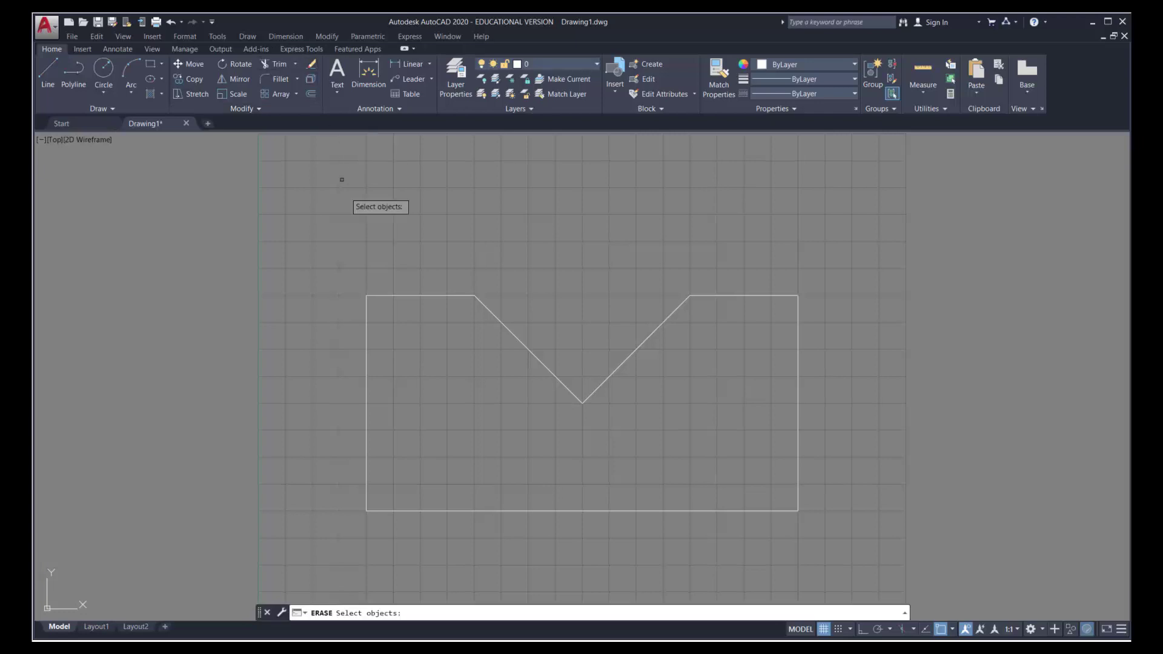
left_click(326, 245)
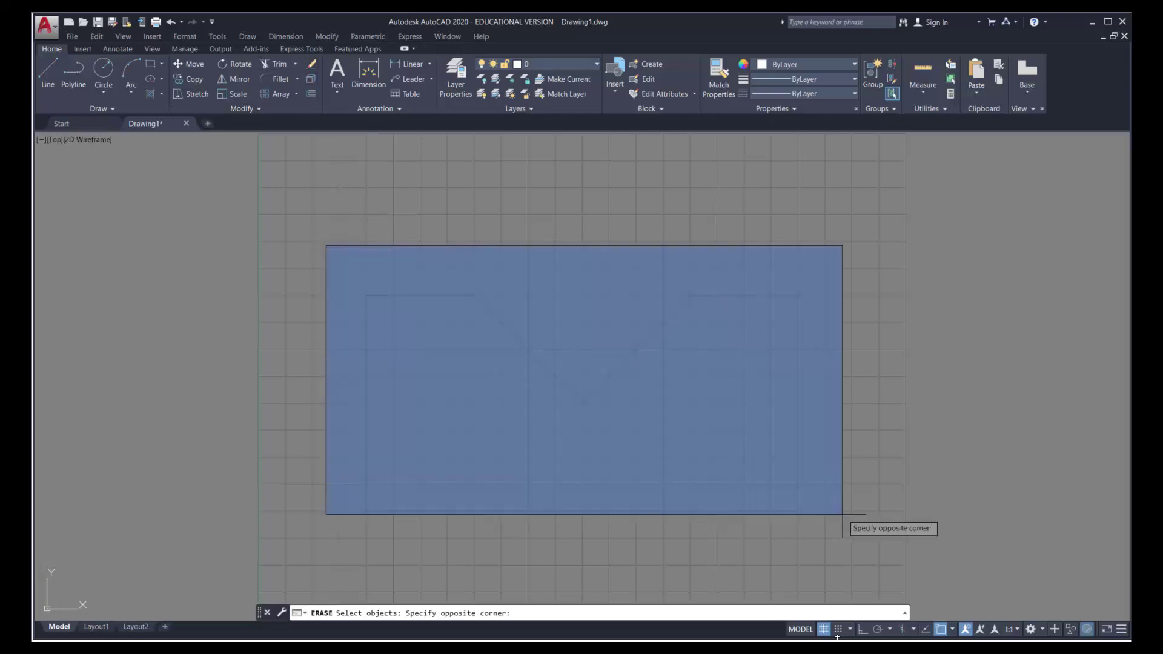
left_click(811, 535)
left_click(811, 534)
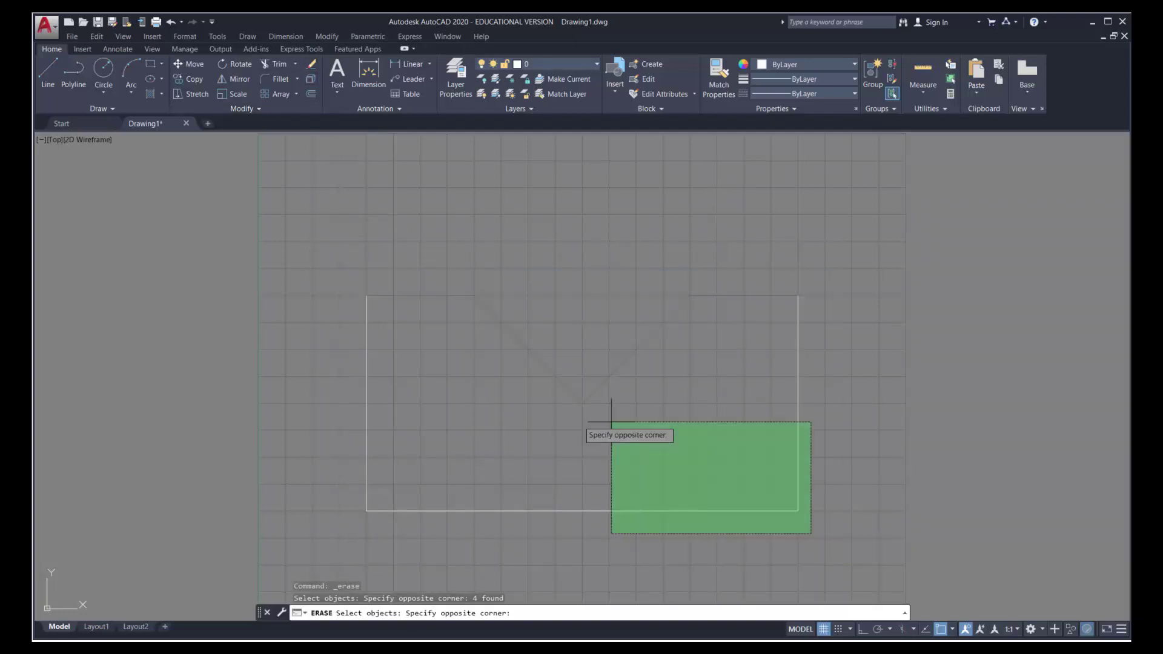
left_click(341, 418)
key("Return")
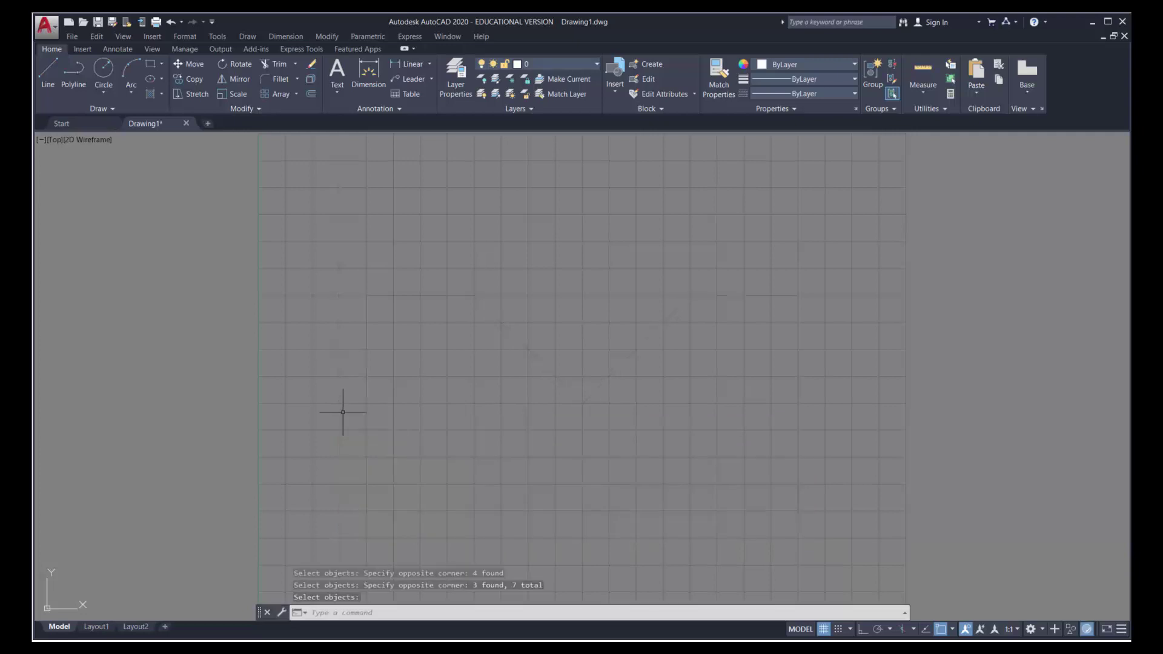
Draw the profile's bottom and right edges from 2,2 with the relative coordinates @8,0 and @0,4
left_click(49, 64)
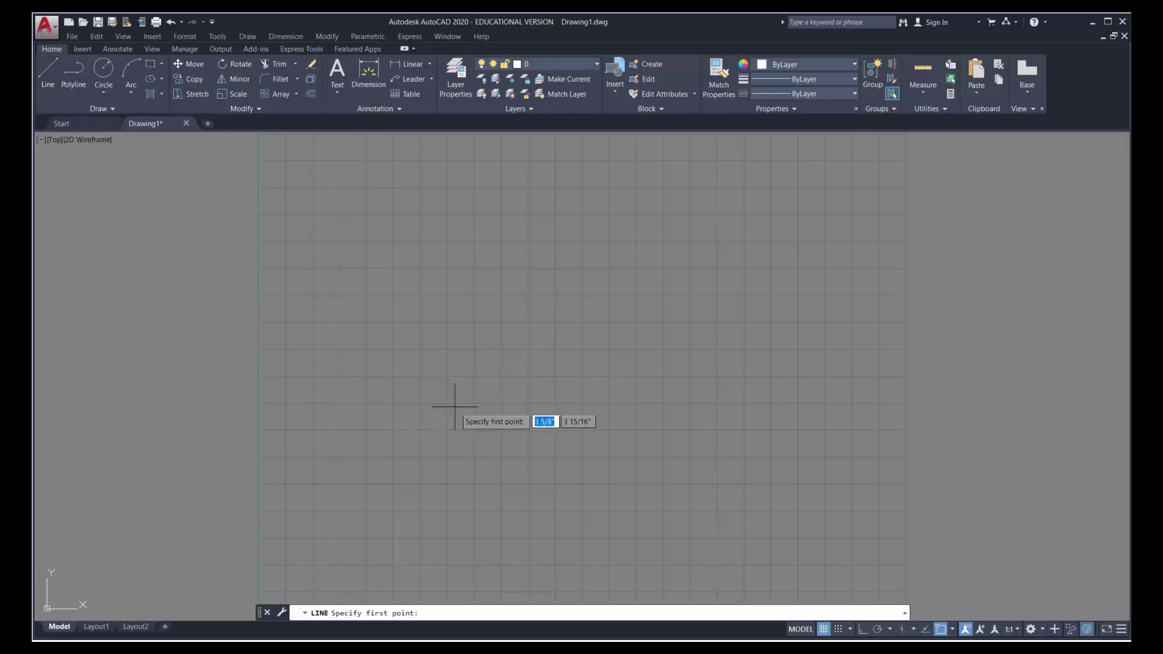
type("2,2")
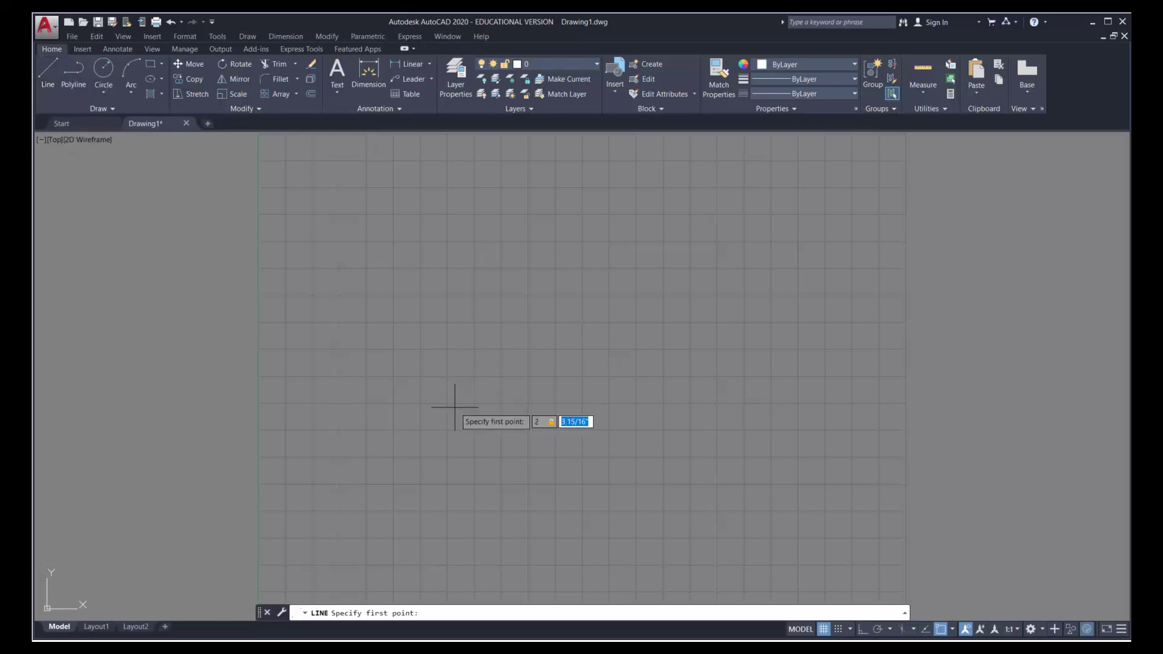
key("Return")
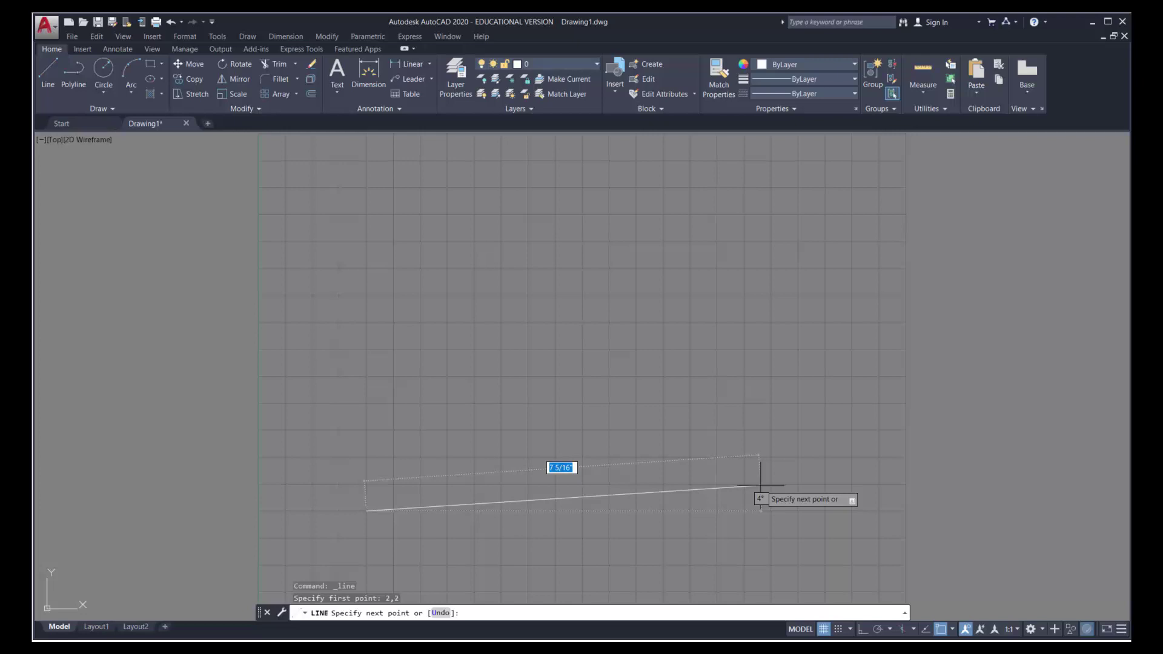
type("@8,0")
key("Return")
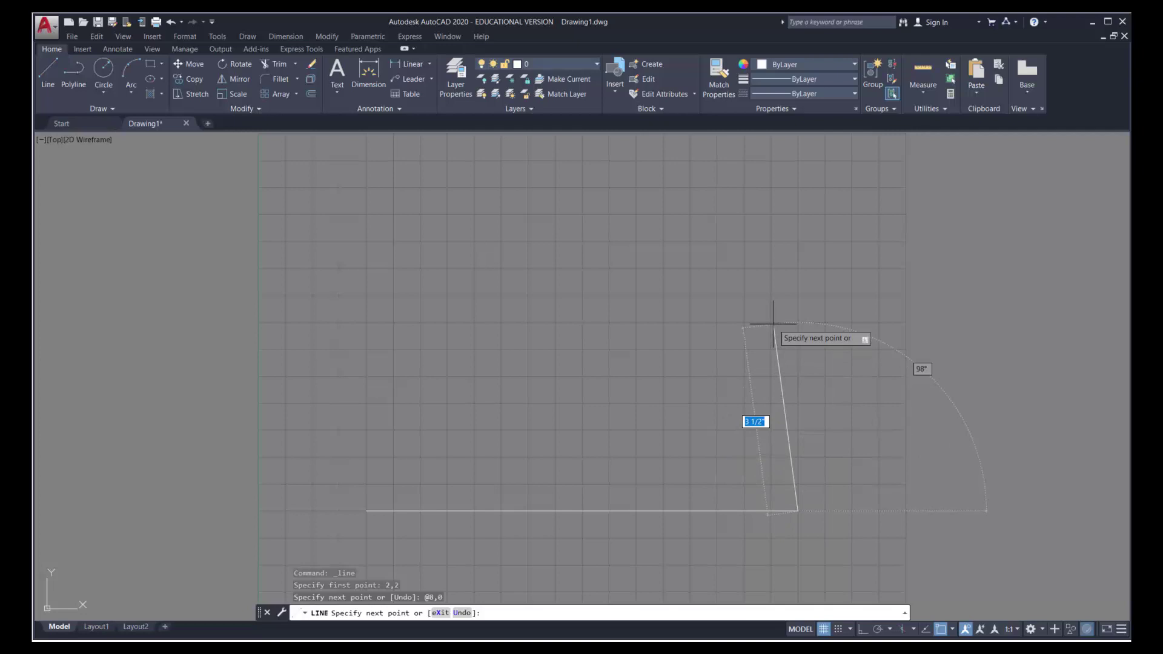
type("@0,4")
key("Return")
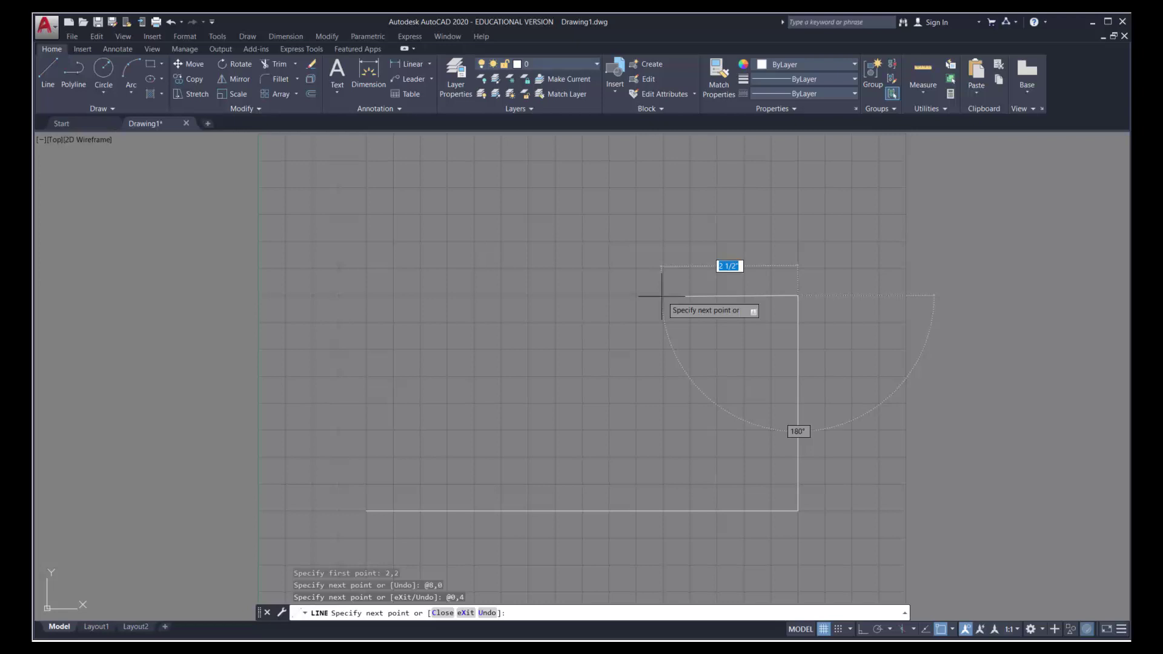
Try to draw the top-right edge from the right edge's upper end with the relative coordinates @2,0
type("2,")
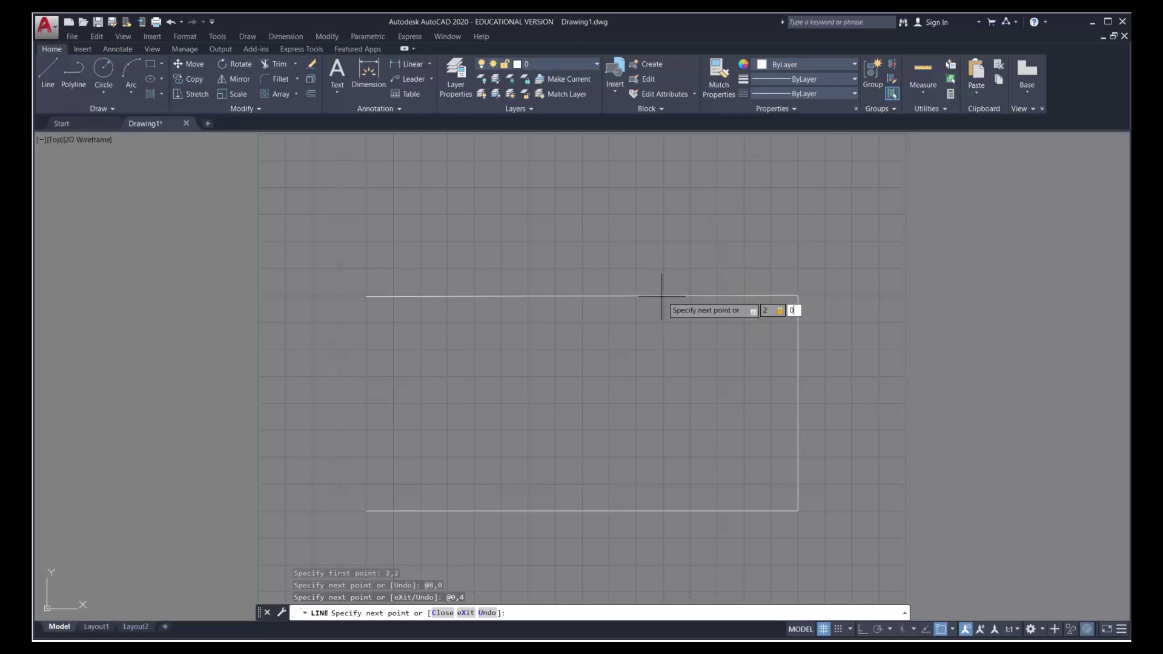
key("Return")
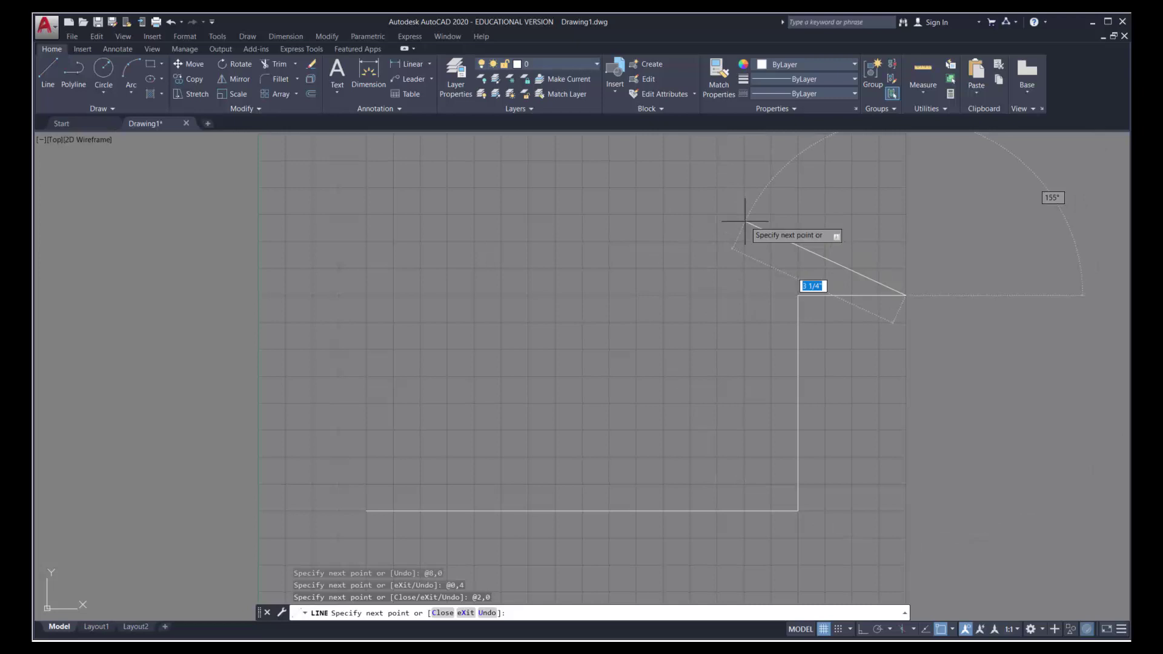
key("Return")
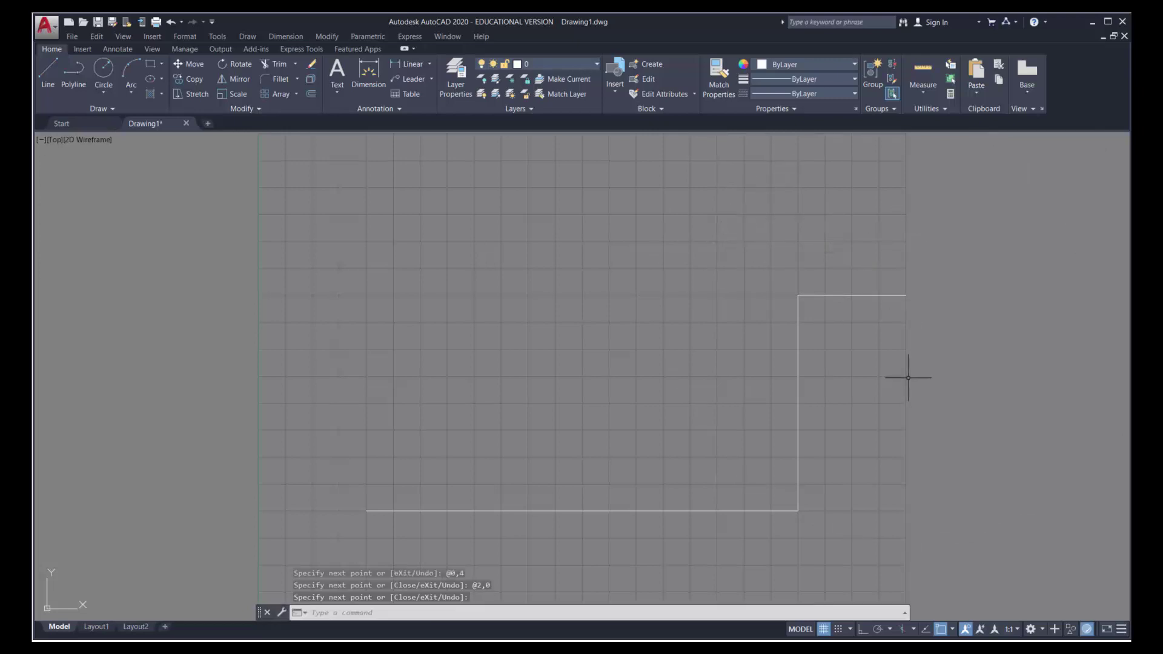
key("Return")
key("Escape")
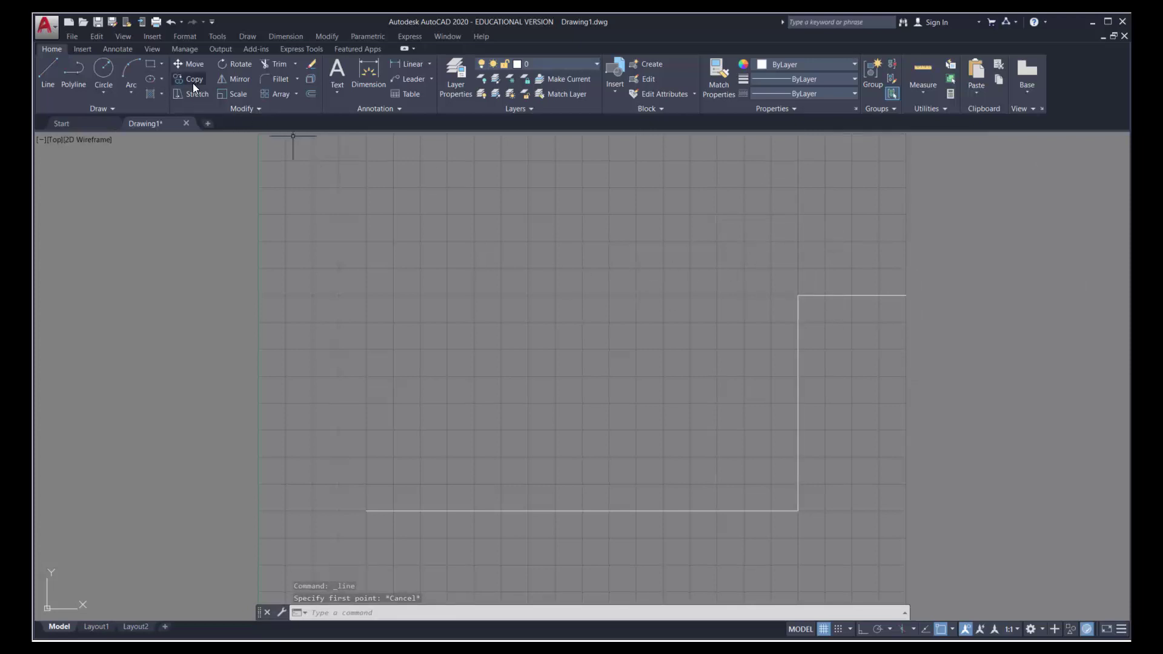
Erase the horizontal line that extends outward from the right edge's upper end
left_click(310, 64)
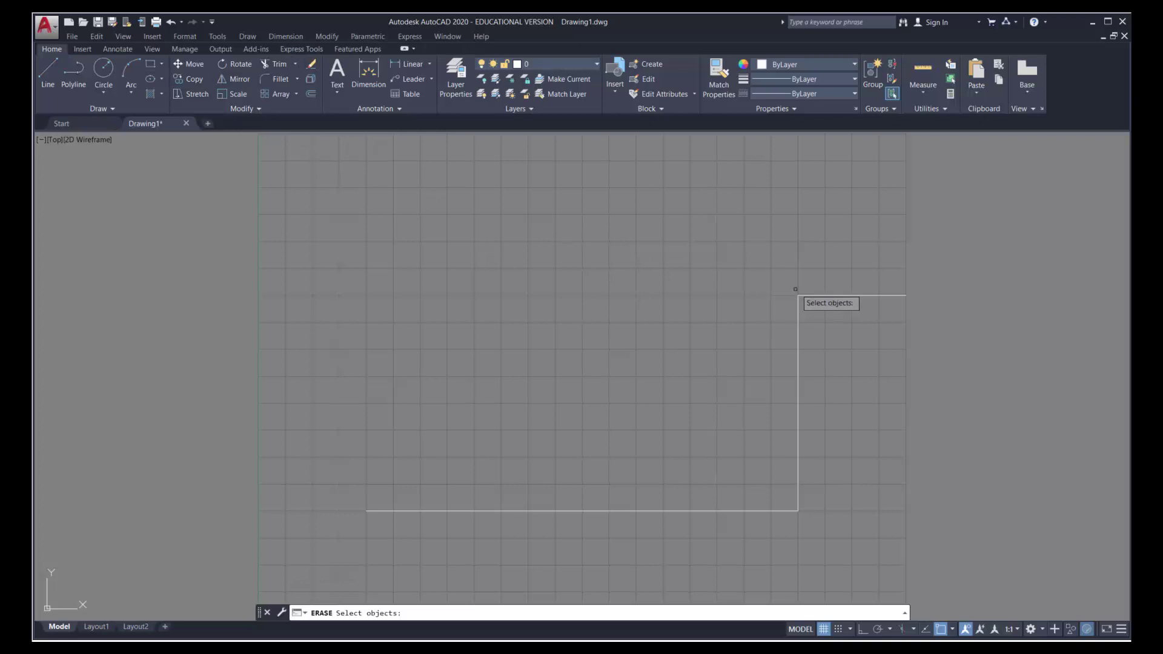
left_click(824, 296)
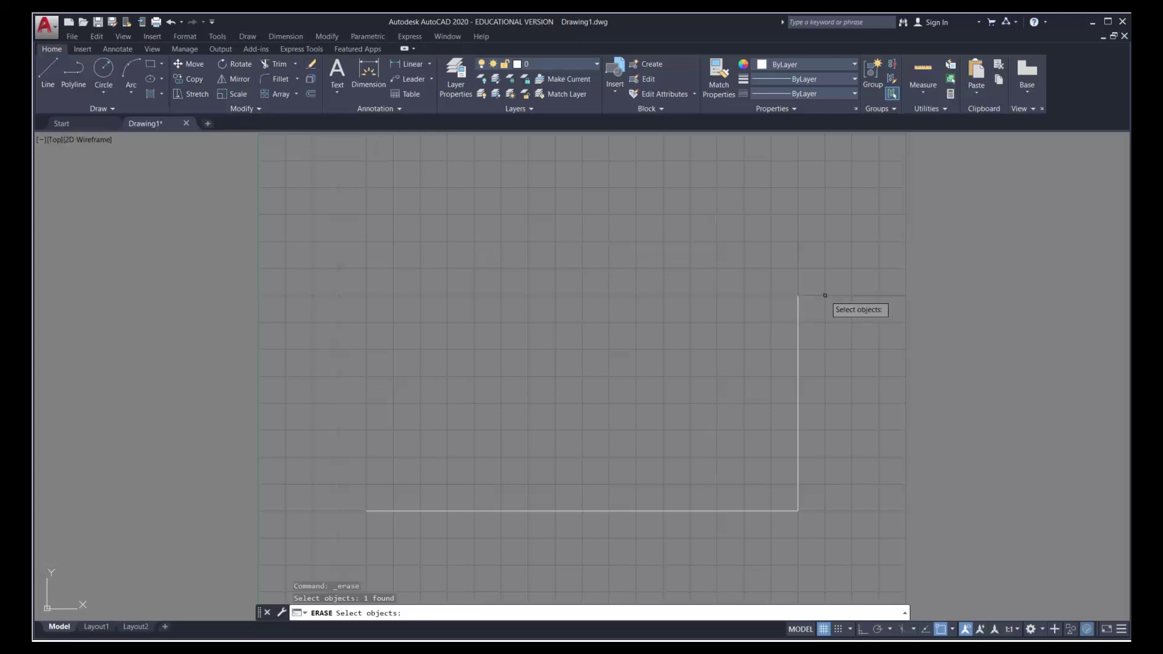
key("Return")
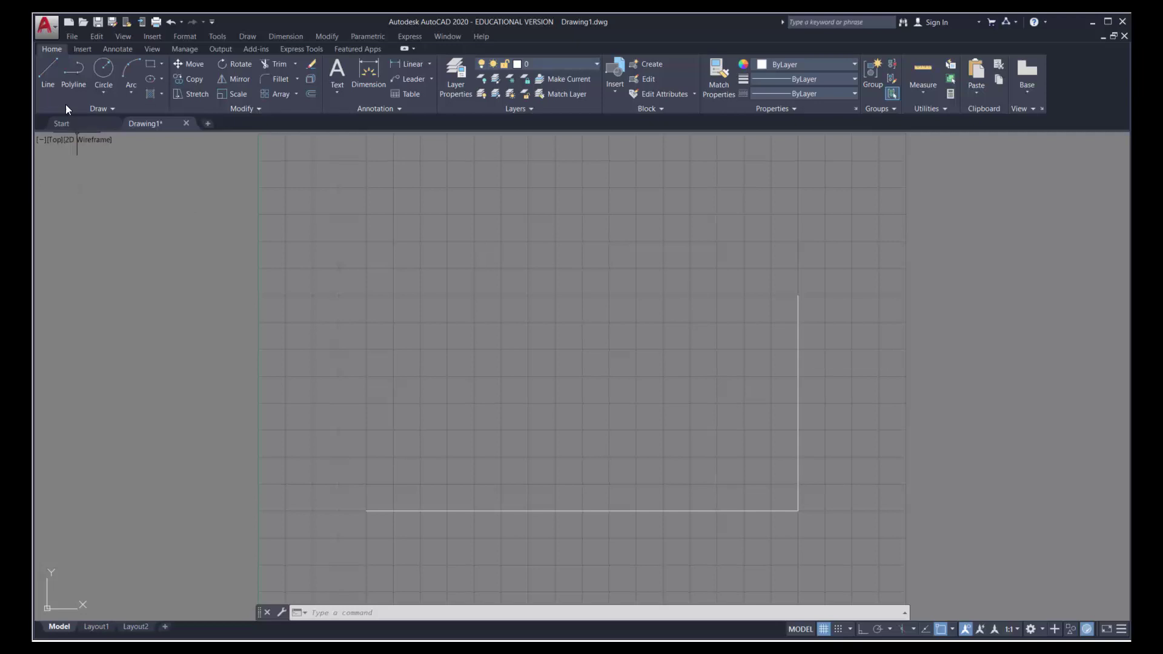
left_click(47, 67)
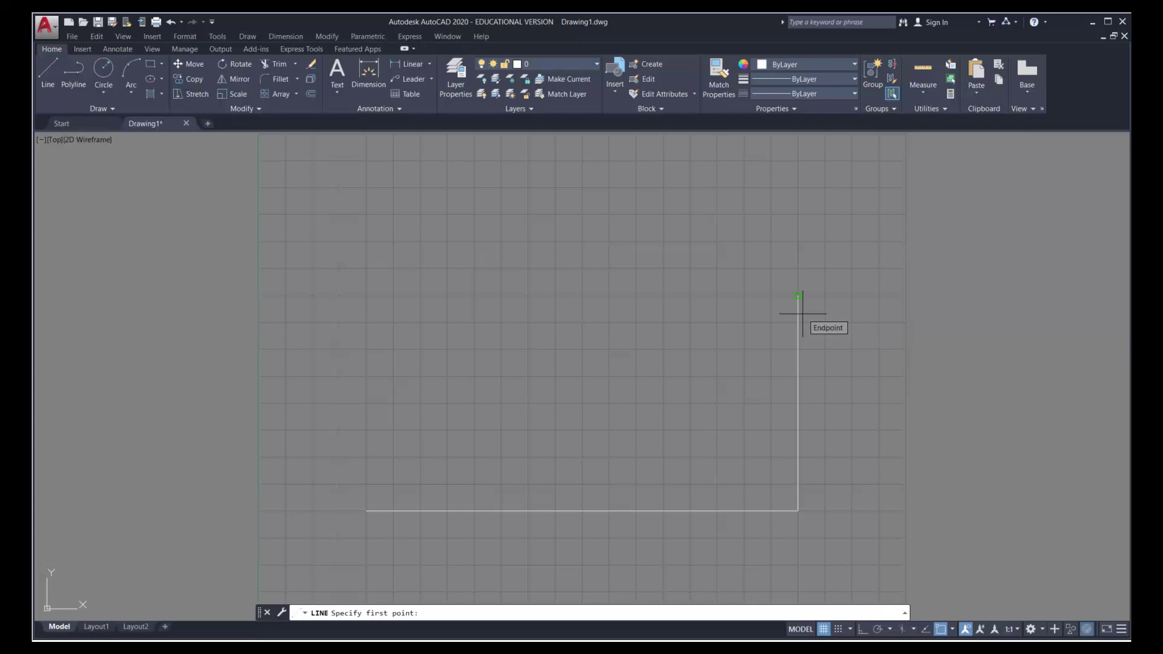
left_click(802, 314)
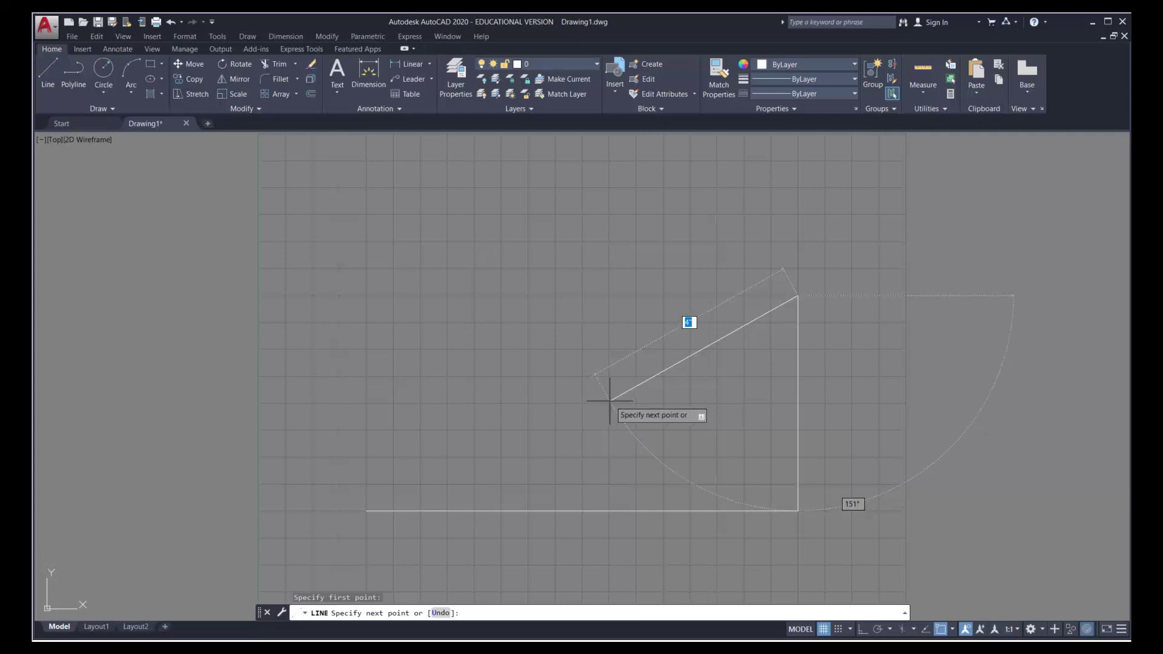
key("Return")
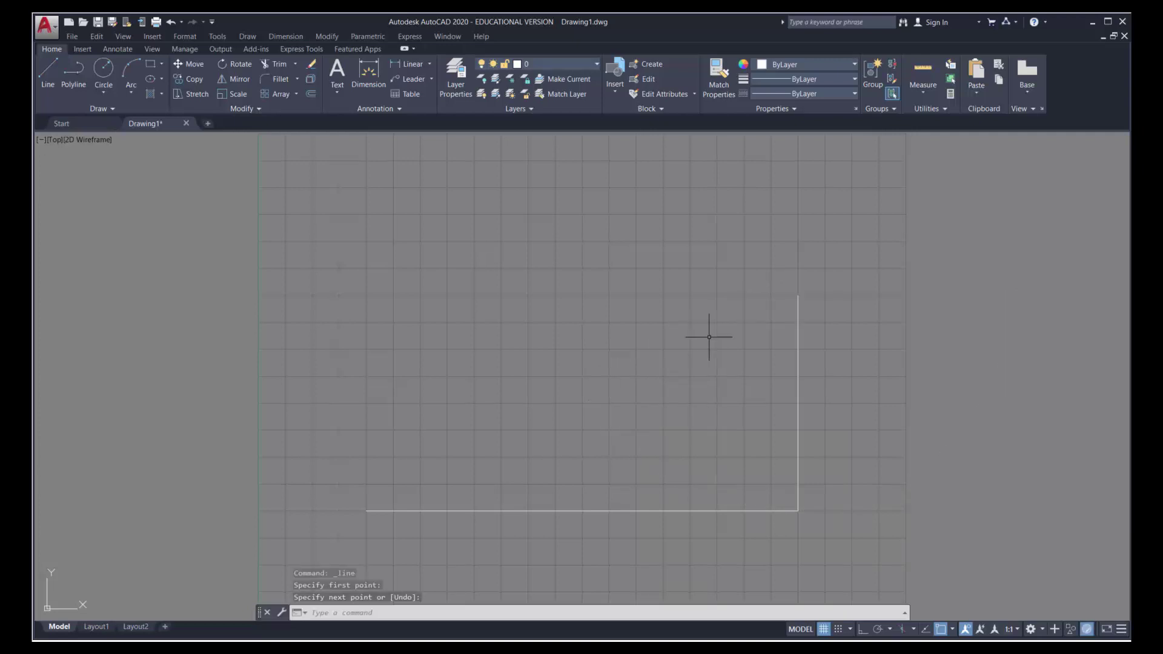
left_click(953, 630)
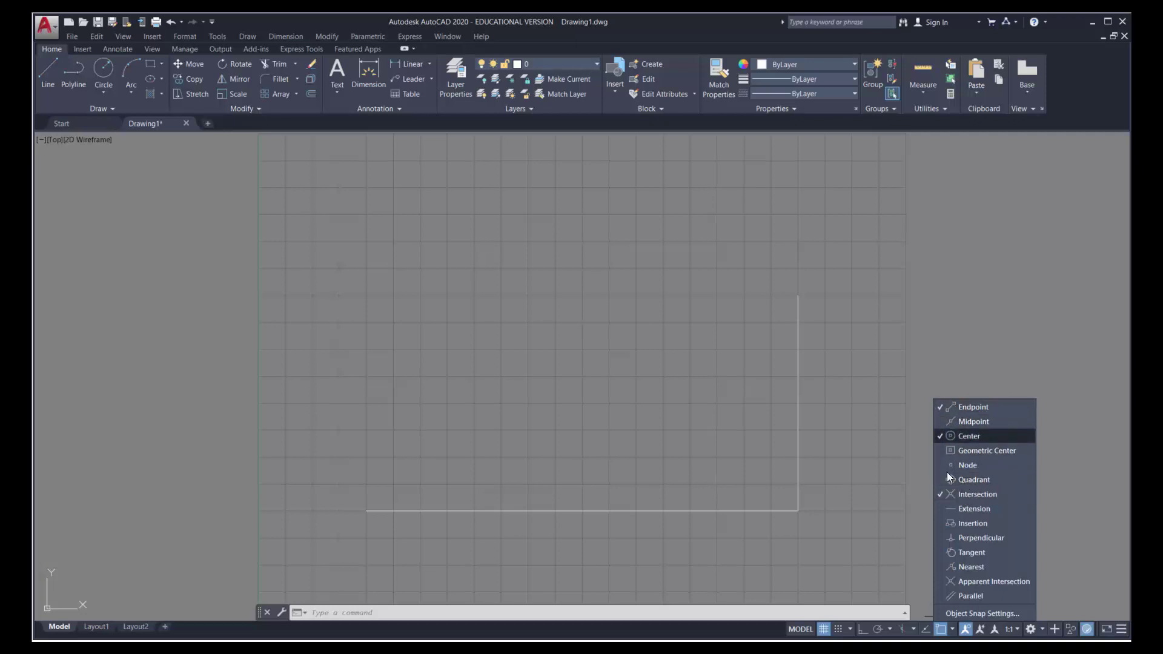
Draw the top-right edge from the right edge's upper endpoint with the relative coordinates @-2,0
left_click(46, 68)
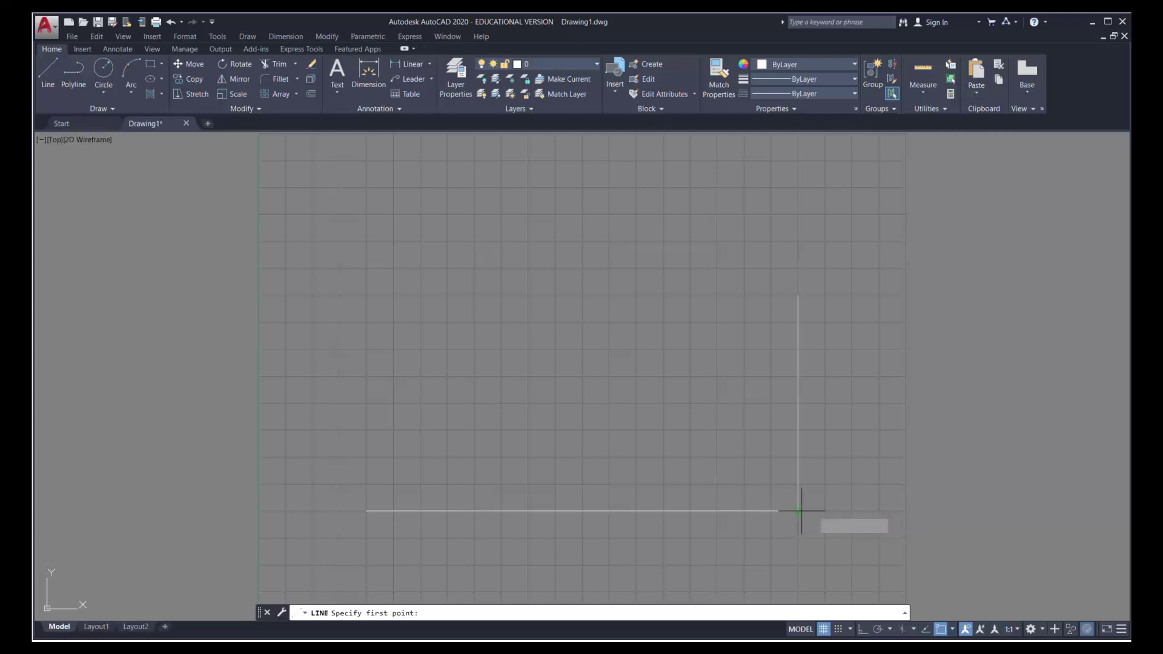
left_click(795, 316)
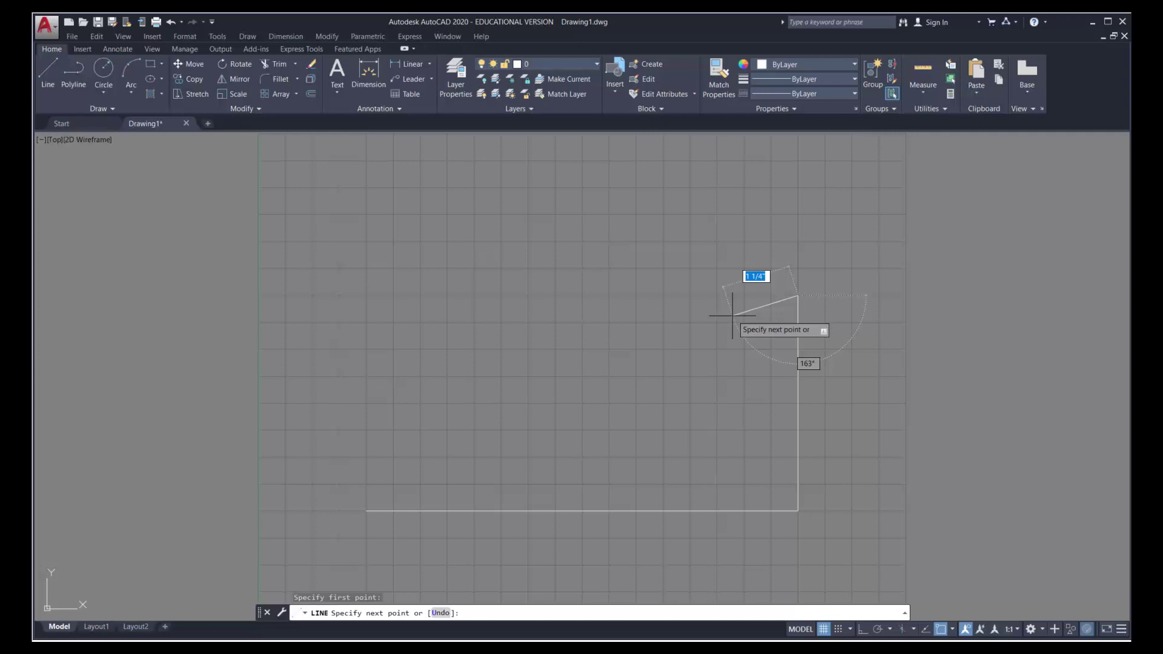
type("-2,6")
key("Return")
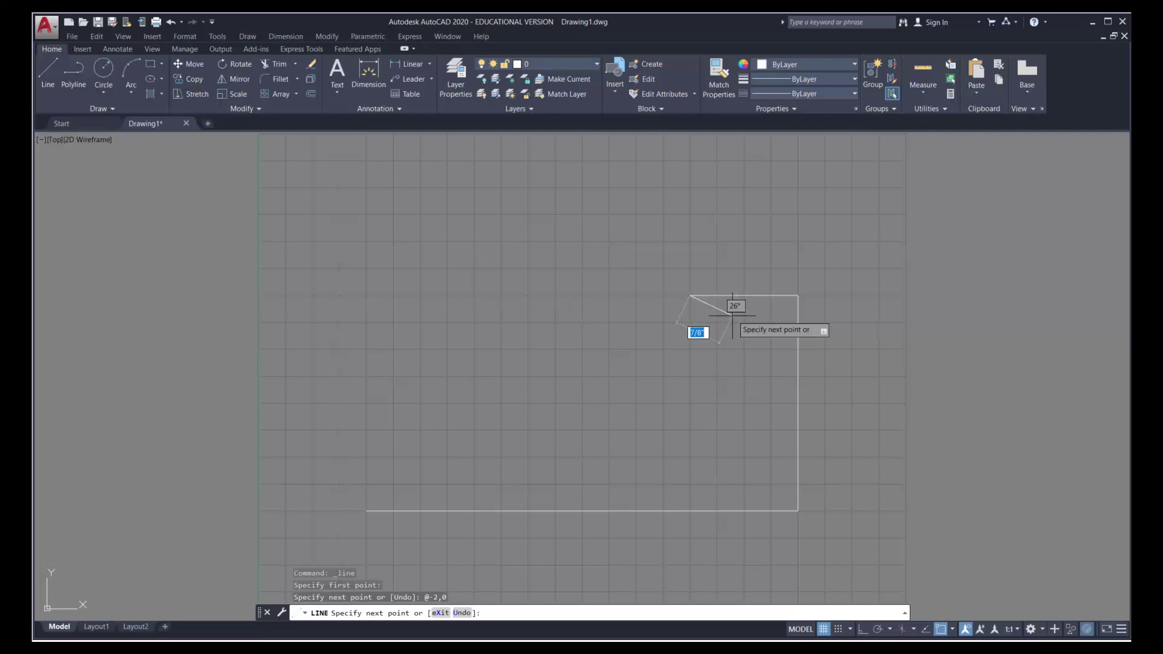
Draw both slanted sides of the notch with the relative coordinates @-2,-2 and @-2,2
type("-2,-2")
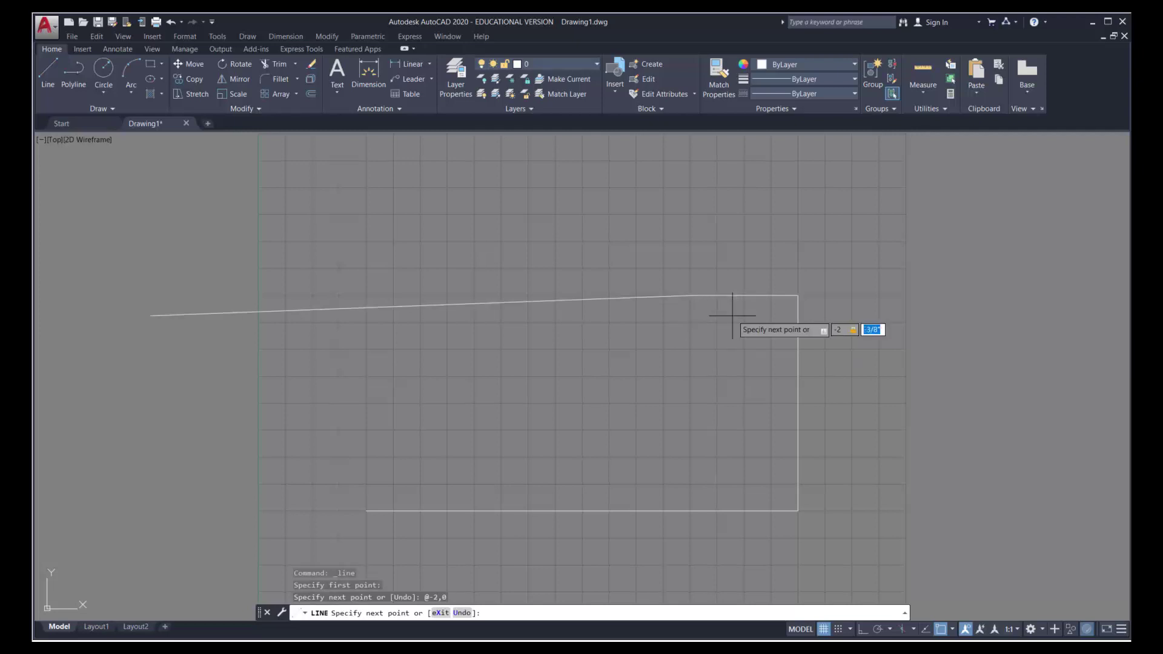
key("Return")
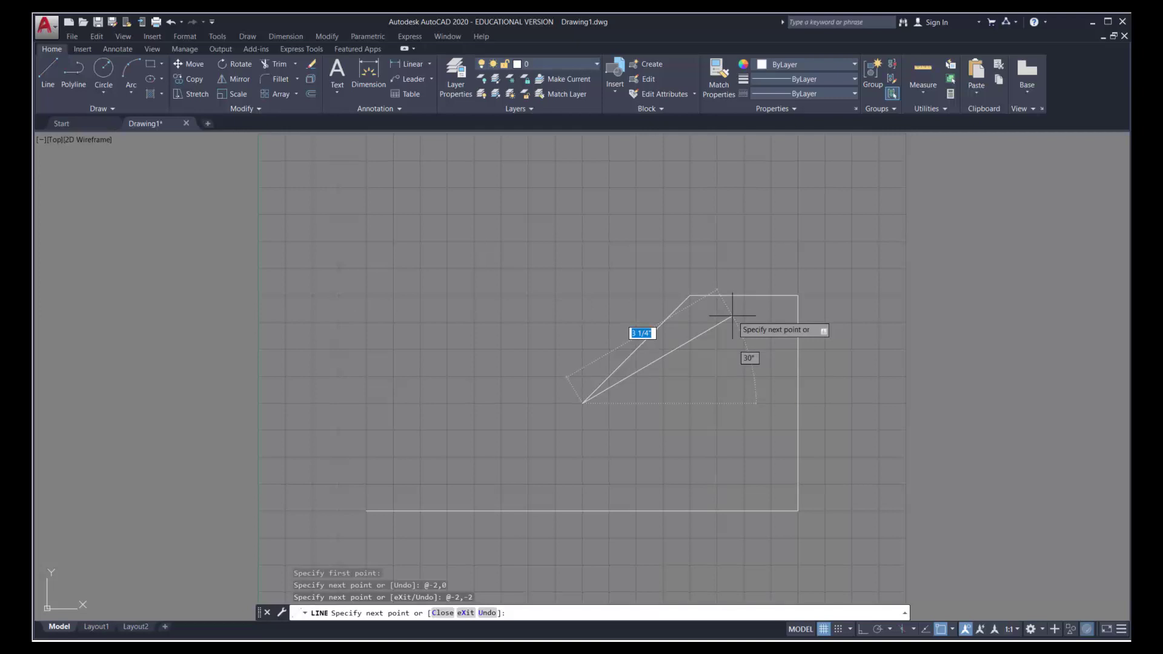
type("-2,2")
key("Return")
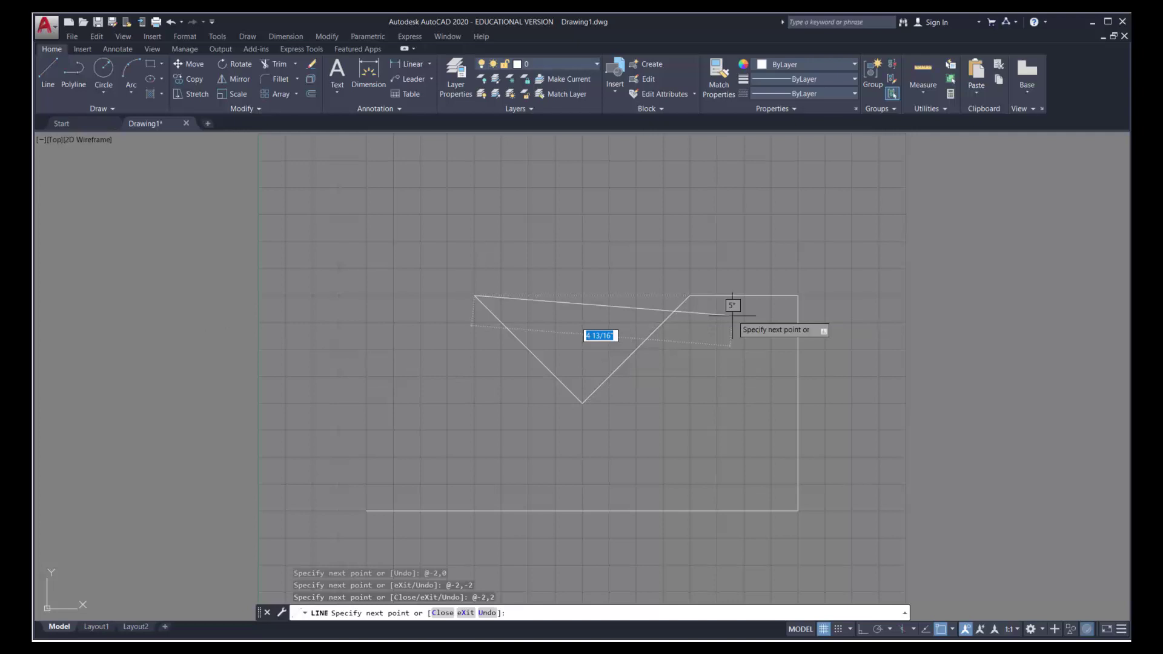
Draw the top-left edge with @-2,0 and the left edge down to the bottom edge's left endpoint, completing the profile
type("-")
type("6,")
type("0")
key("Return")
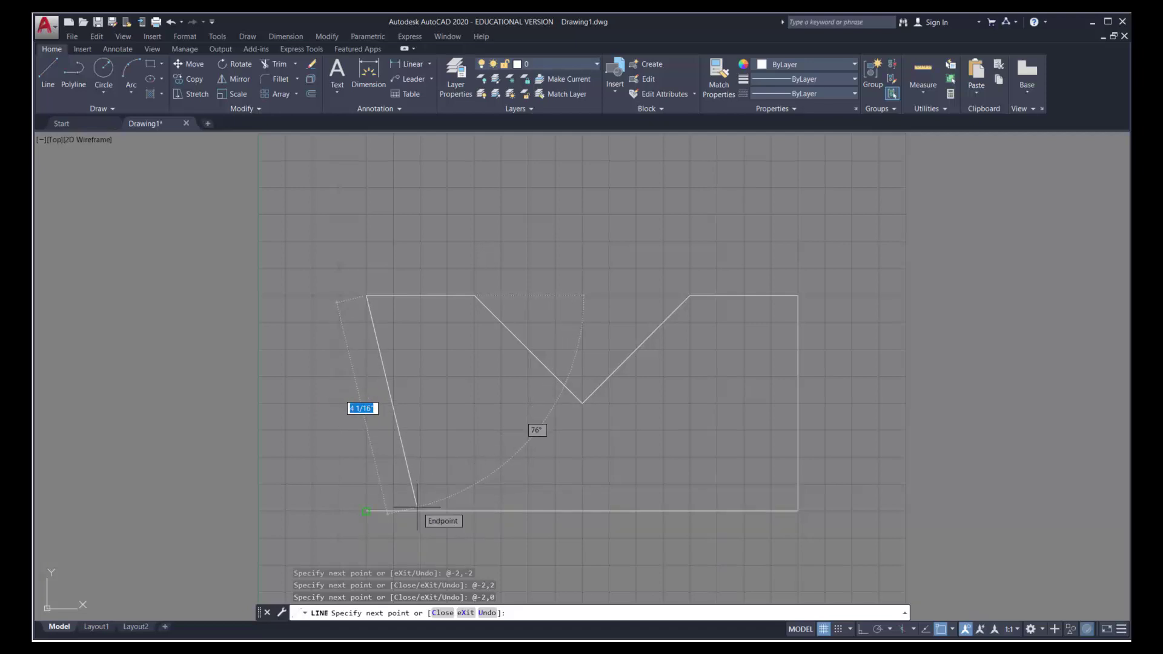
left_click(417, 508)
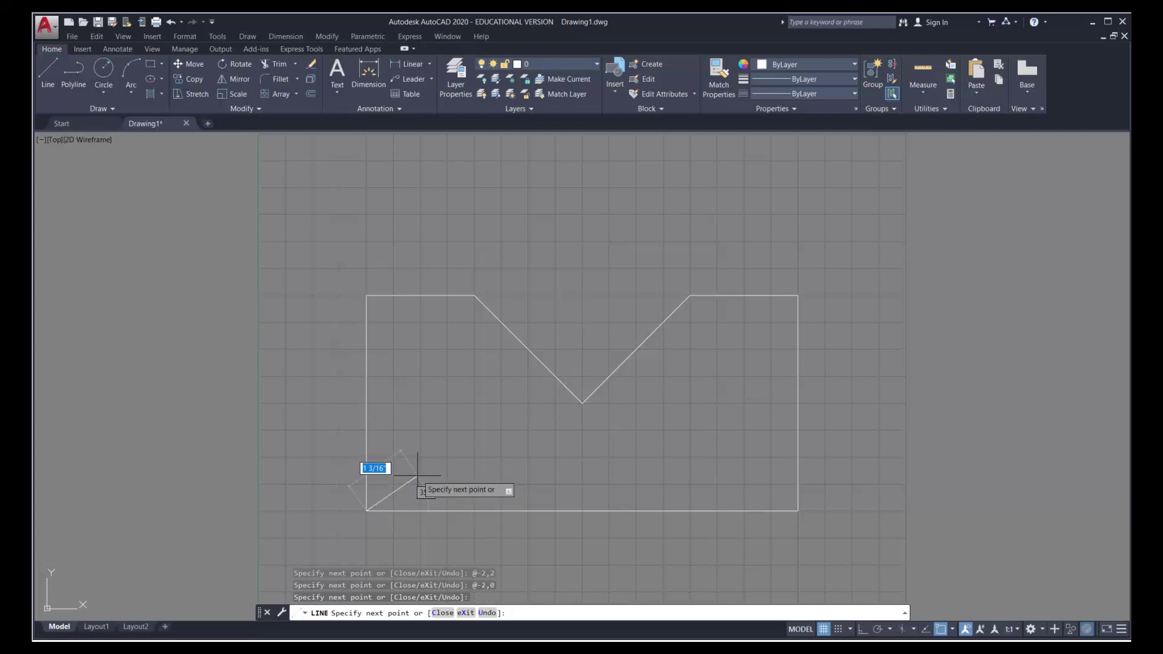
key("Return")
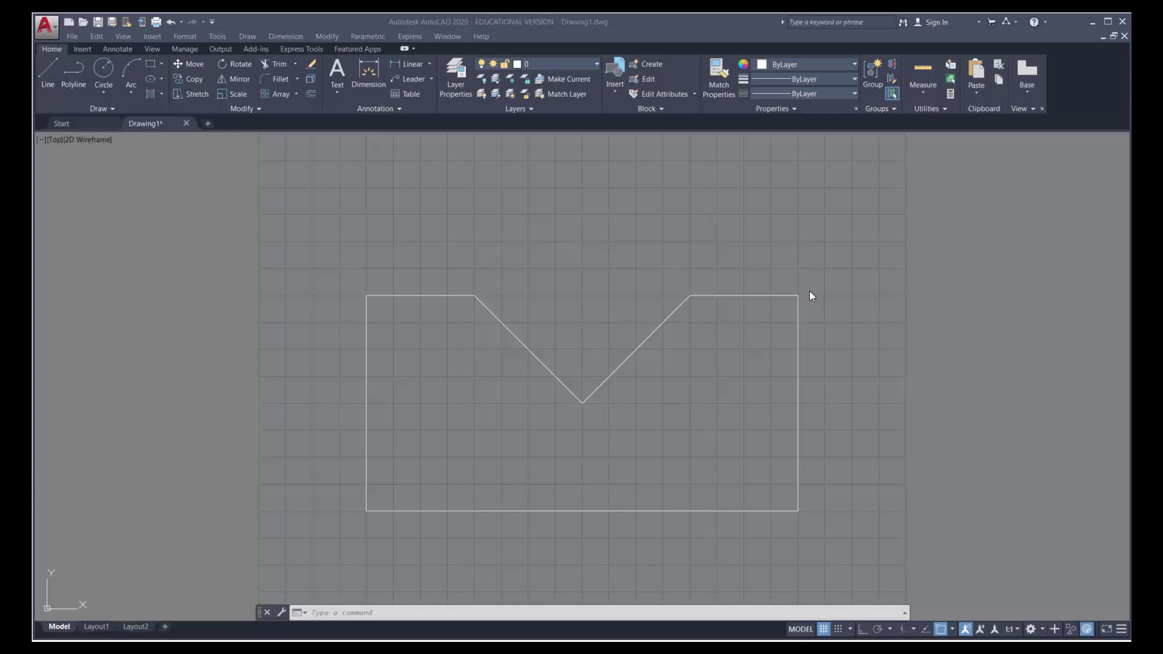
Close the drawing without saving its changes and create a new drawing from the acad.dwt template
left_click(186, 123)
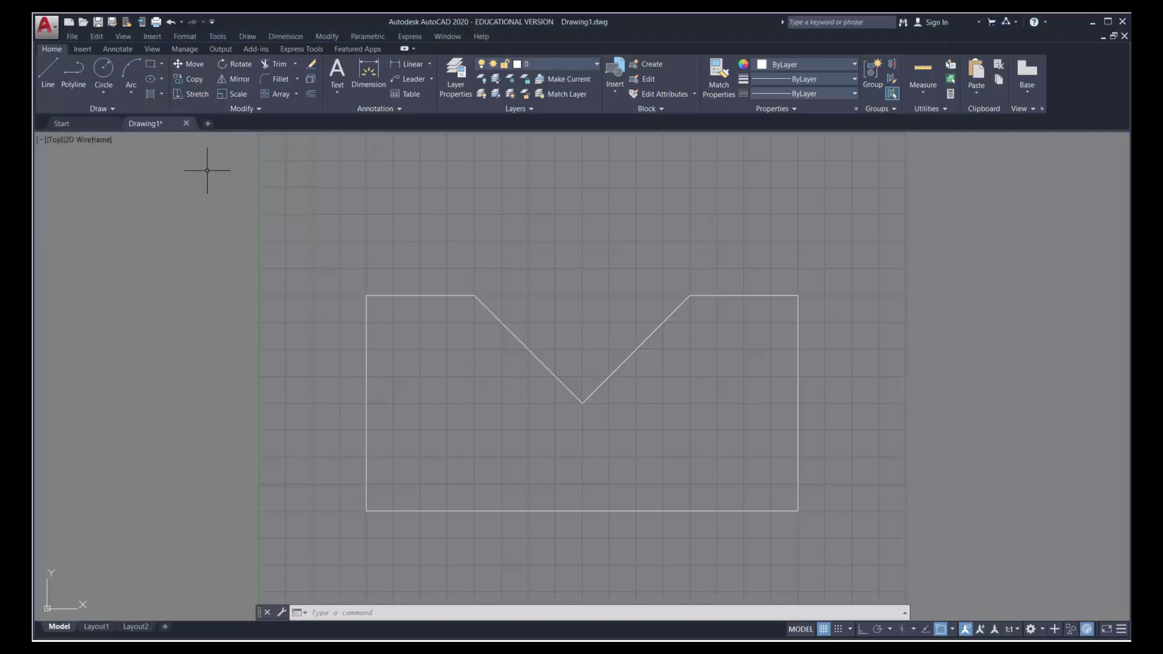
left_click(187, 123)
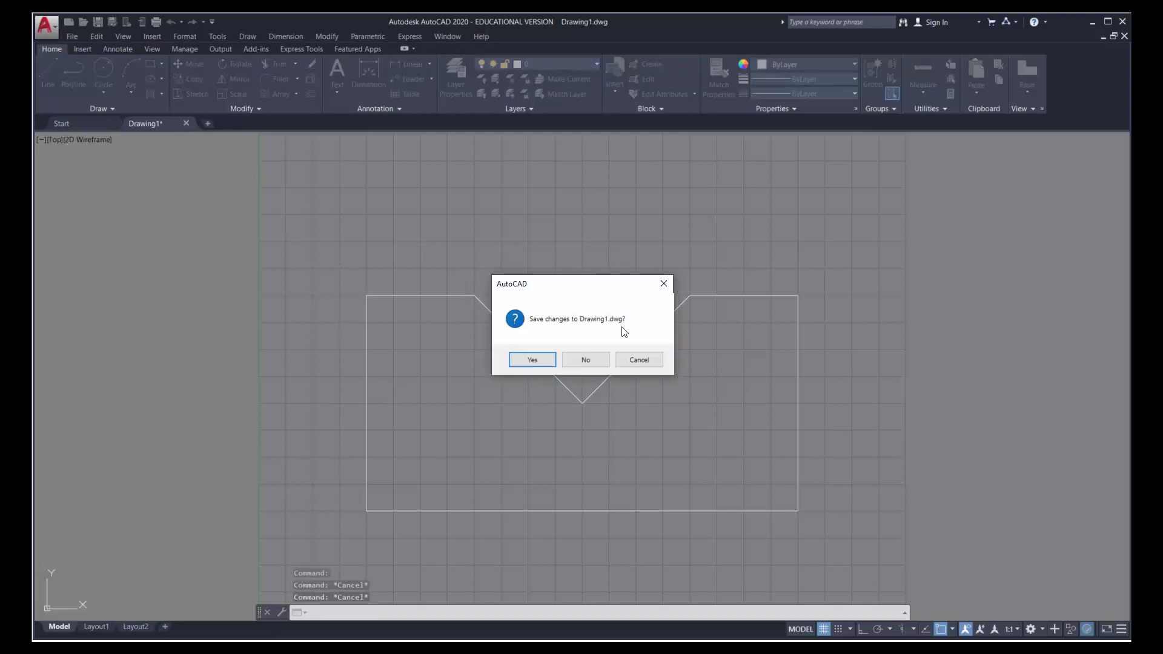
left_click(586, 360)
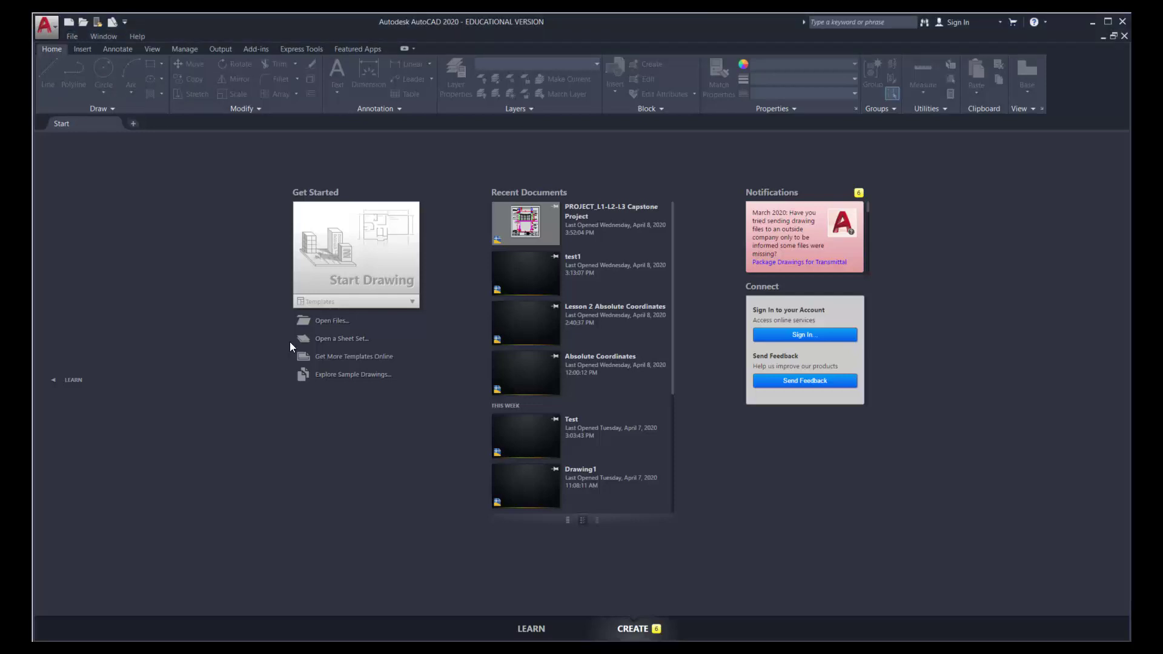
key("ctrl+n")
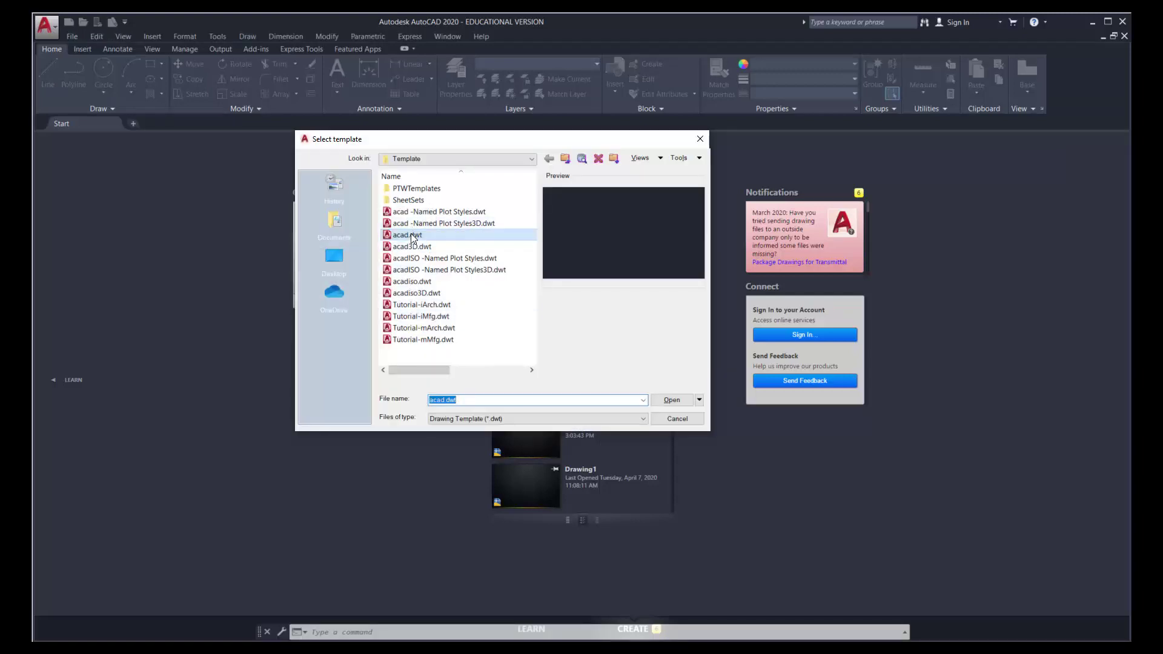
left_click(672, 400)
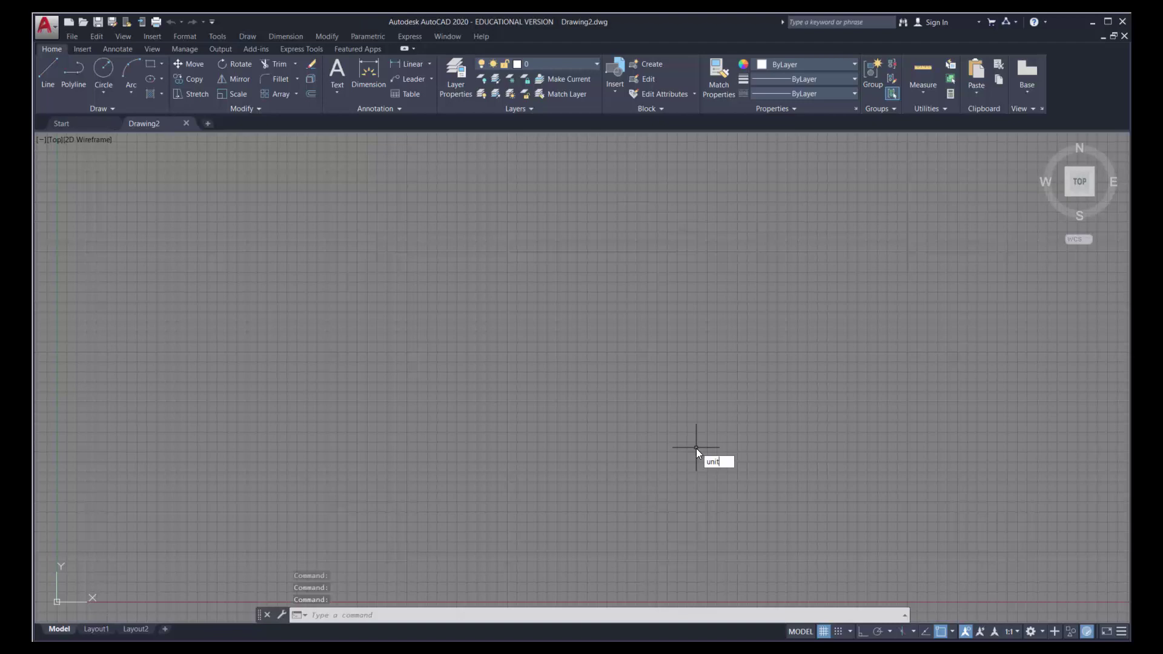
Set the drawing's length units to Architectural
type("UNITS")
key("Return")
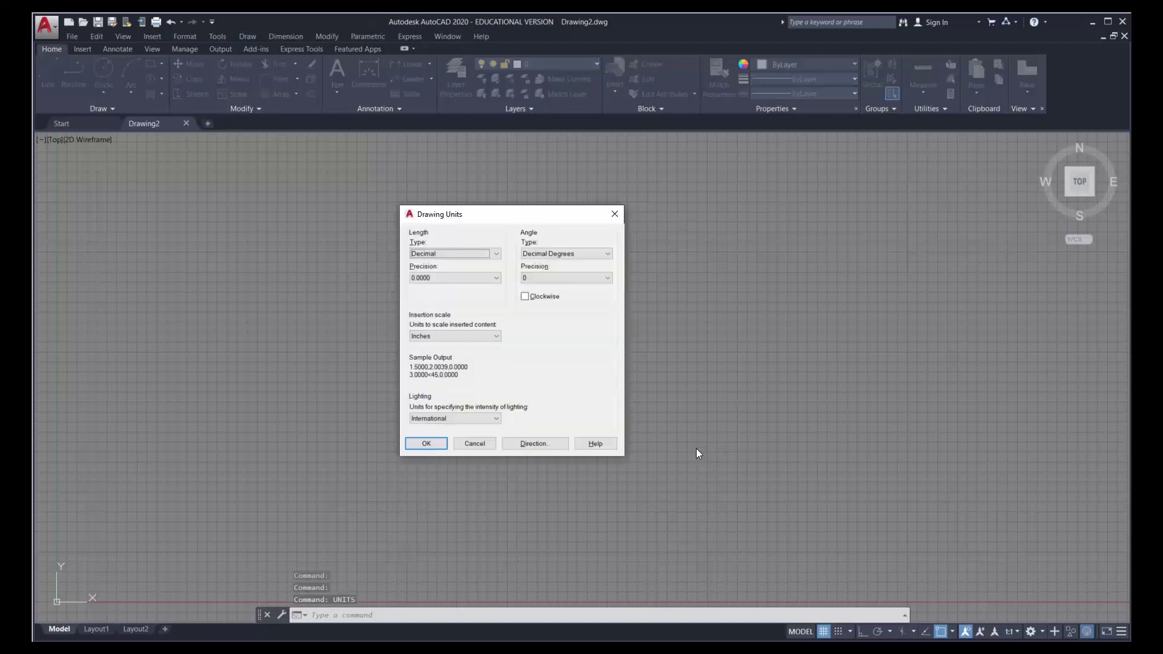
left_click(497, 253)
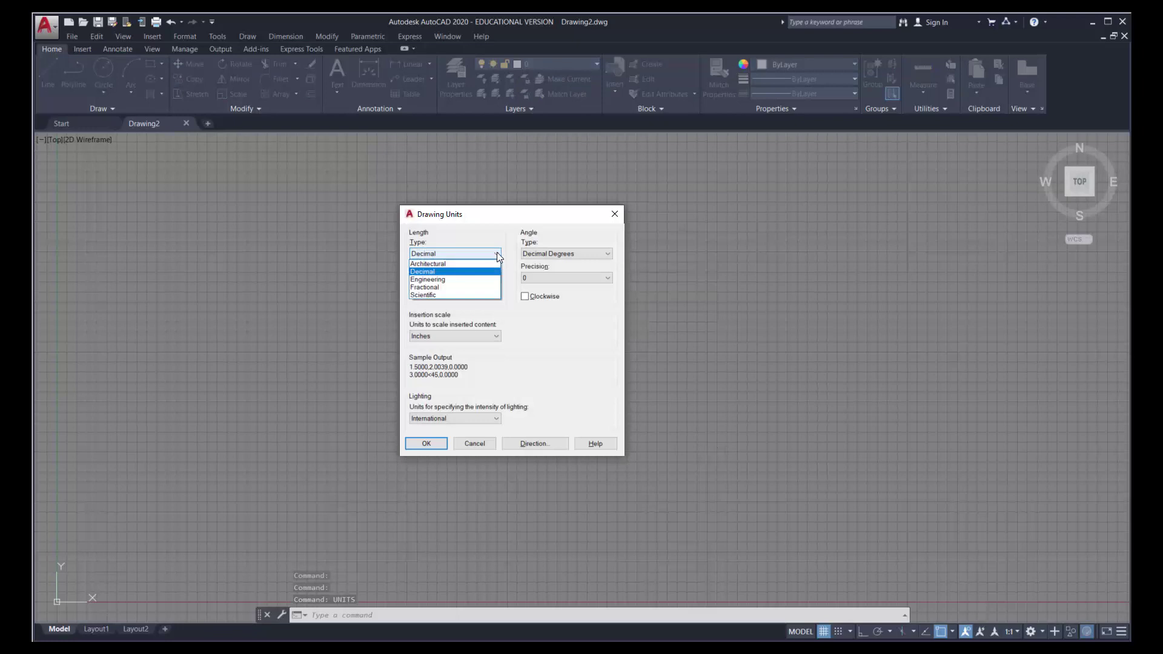
left_click(467, 264)
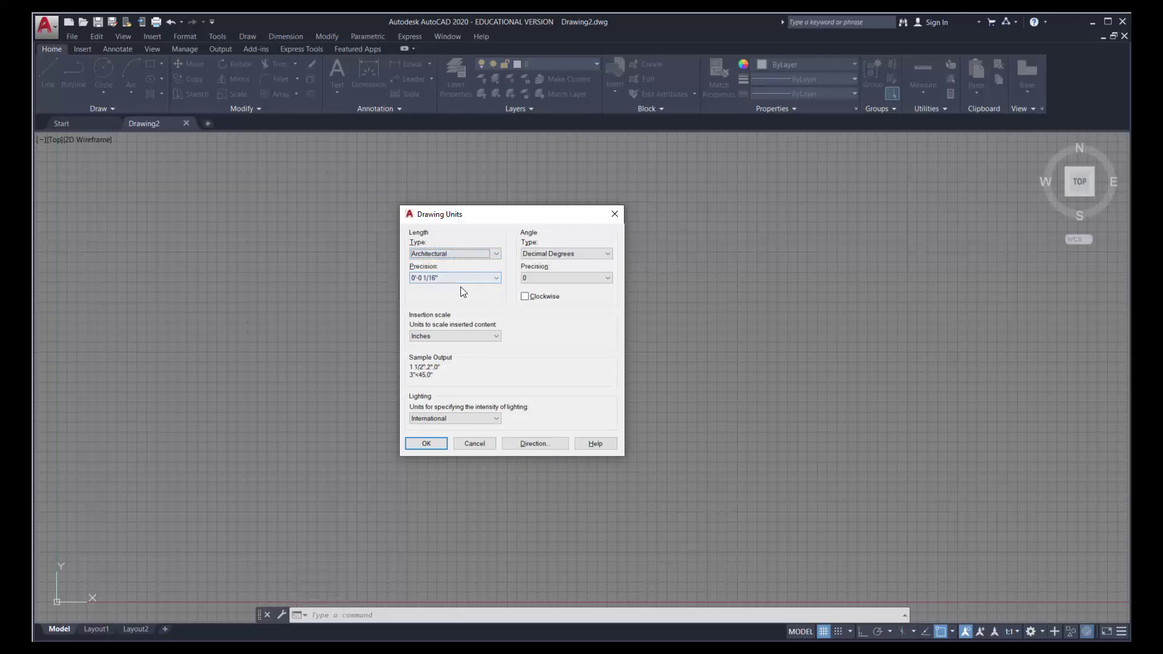
left_click(438, 445)
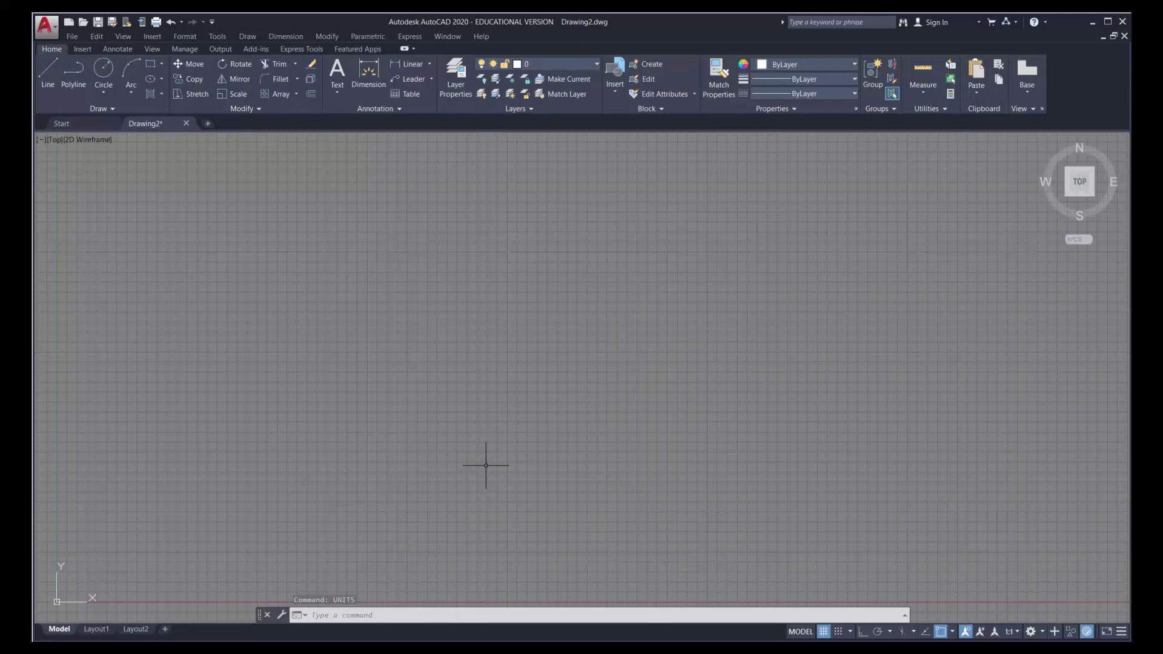
Set the model space limits with the default lower-left corner and the upper-right corner at 4',6'
type("LIMITS")
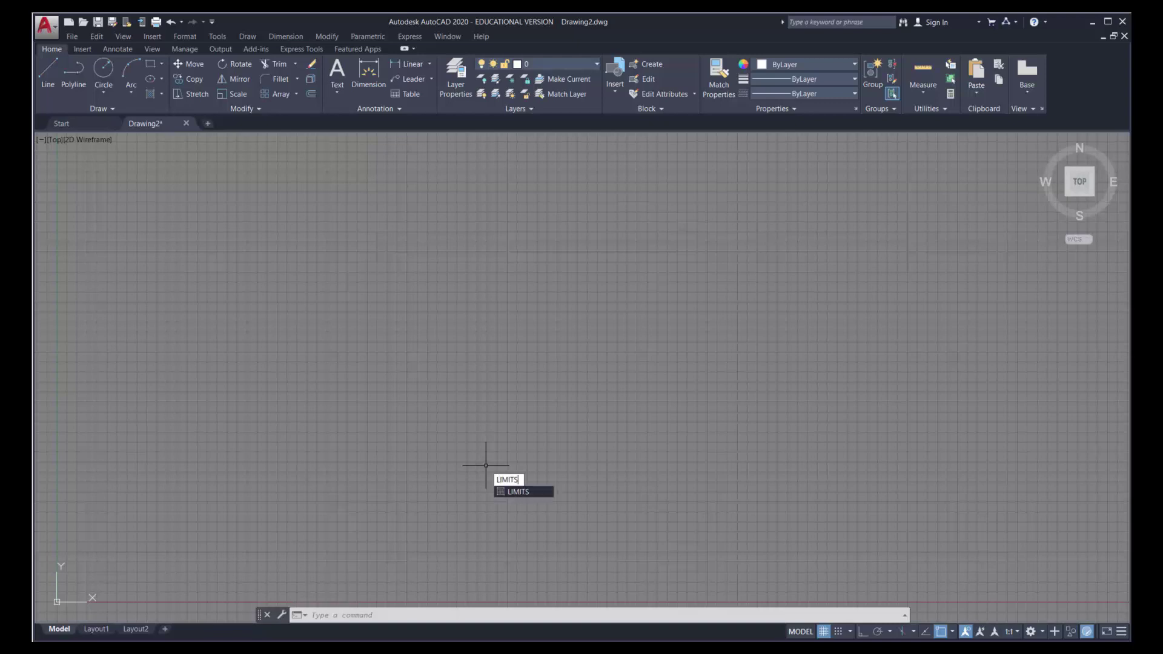
key("Return")
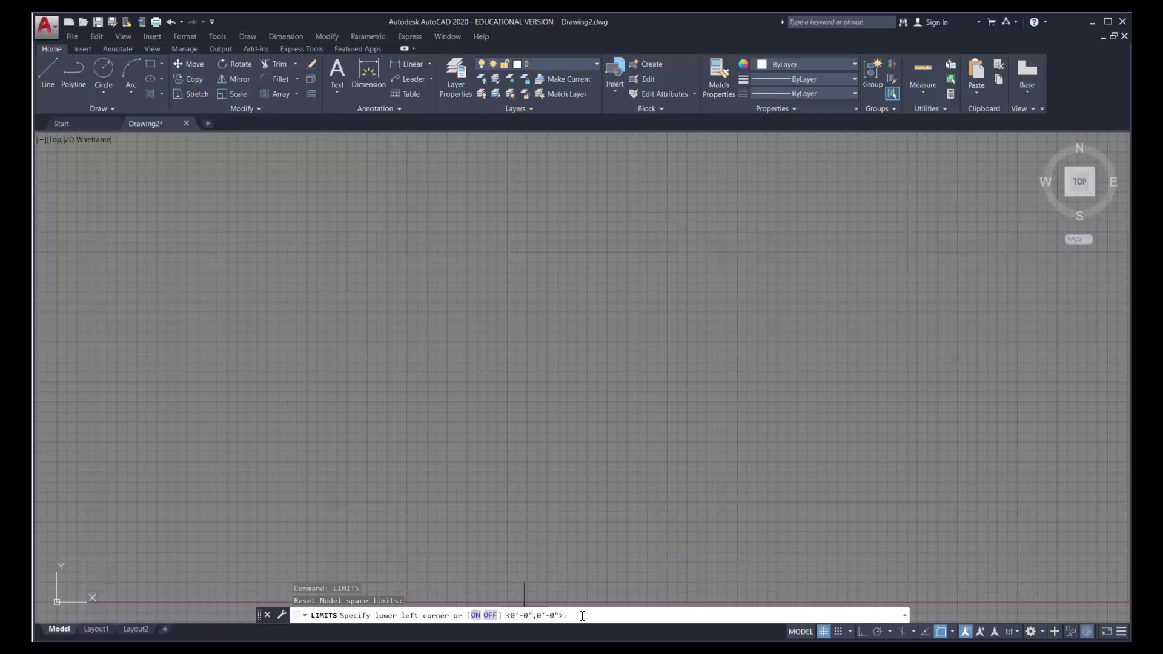
key("Return")
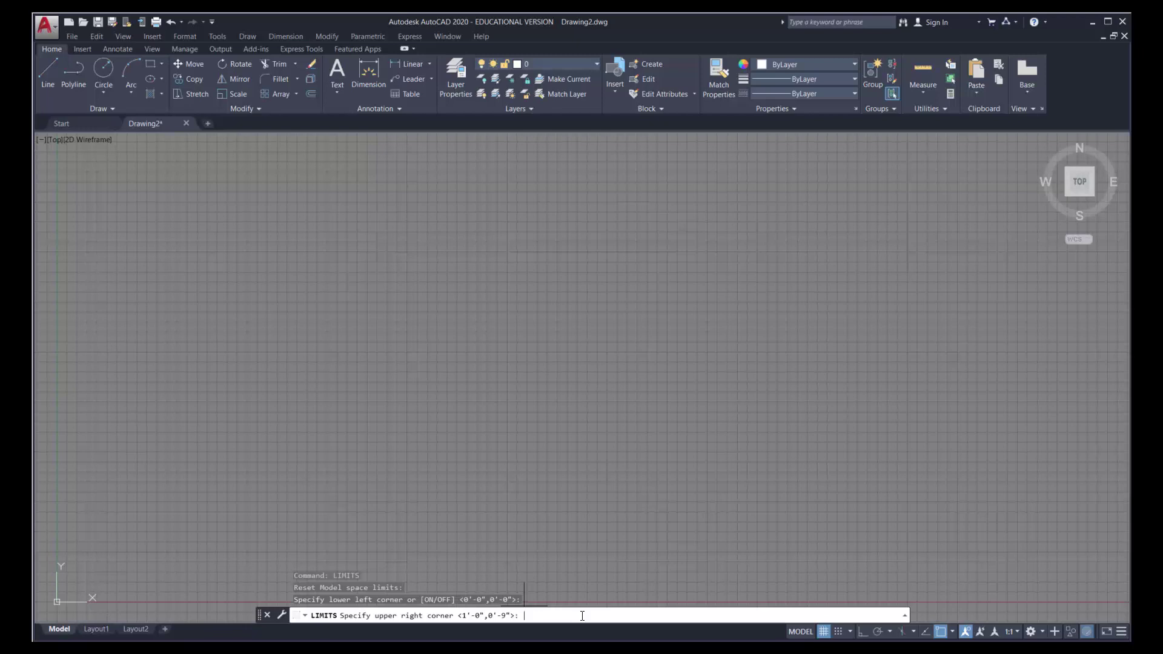
type("4")
type("'")
type(",6")
key("Return")
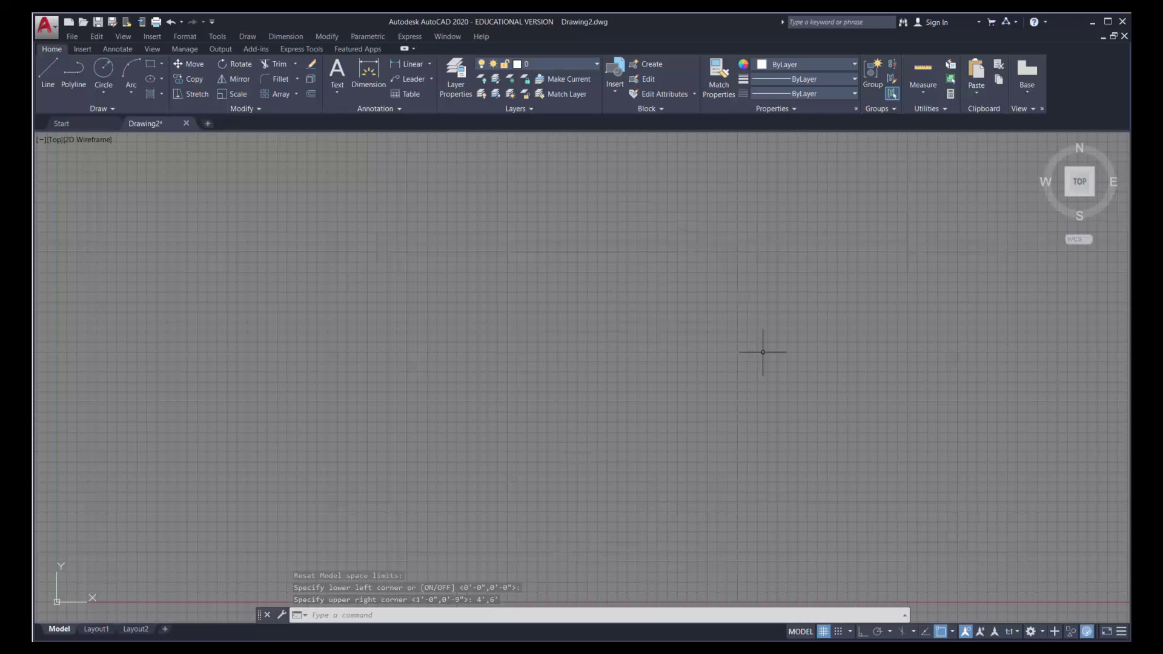
Turn off the adaptive grid and the grid display beyond limits, and zoom to the whole drawing area
left_click(851, 632)
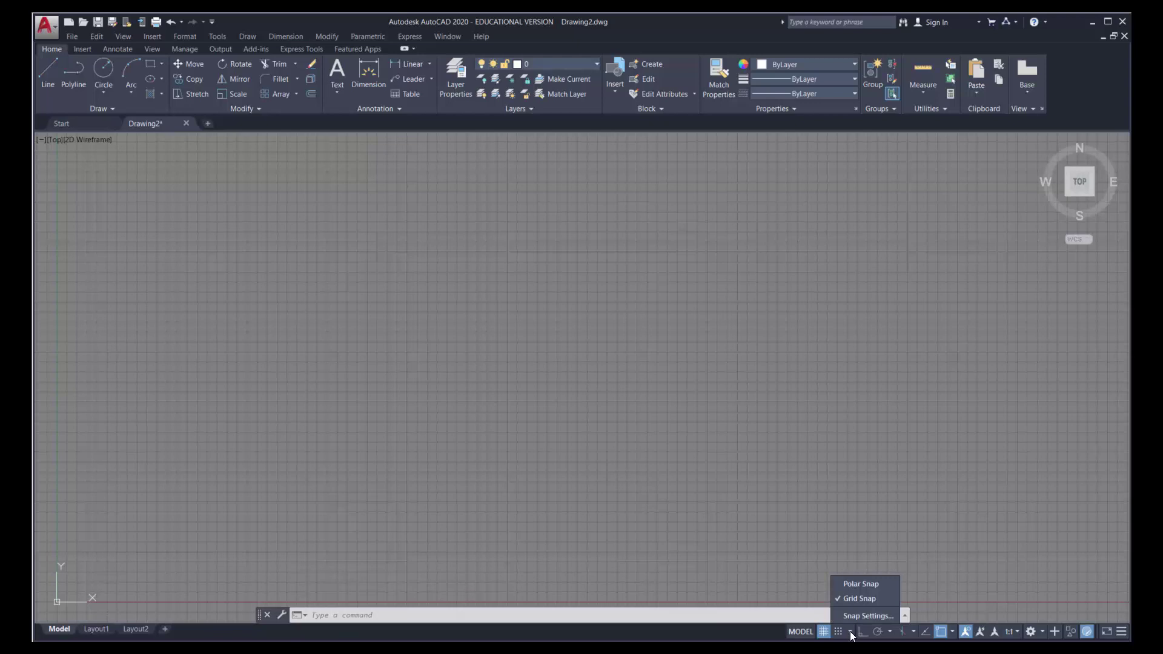
left_click(854, 615)
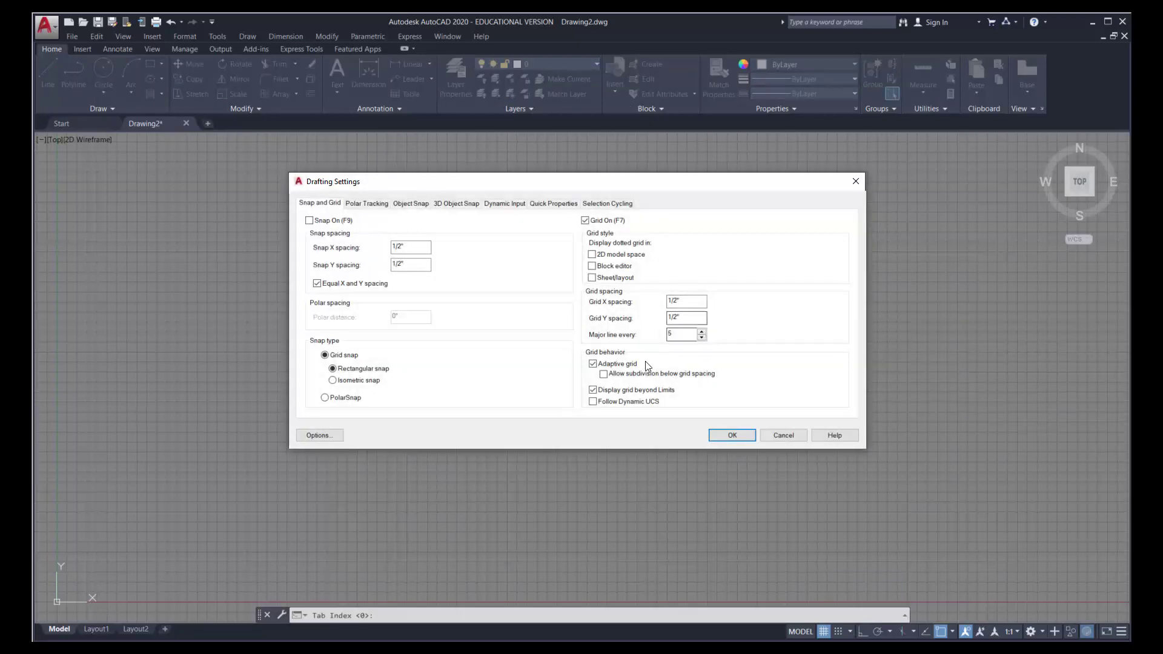
left_click(606, 366)
left_click(593, 390)
left_click(732, 436)
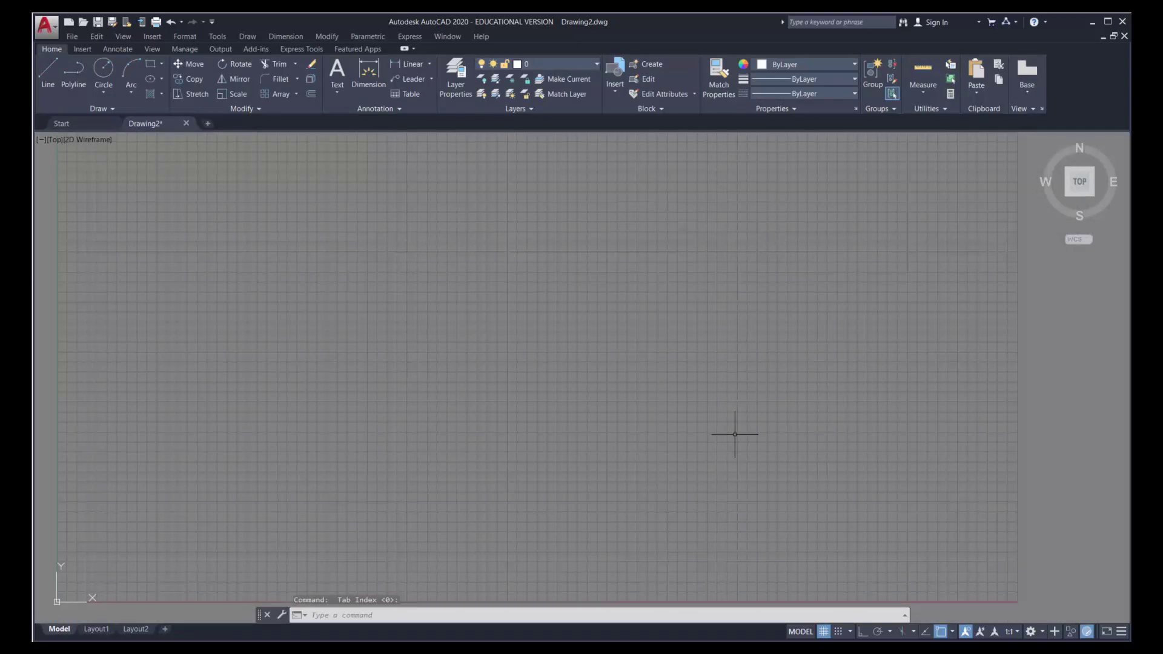
type("z")
key("Return")
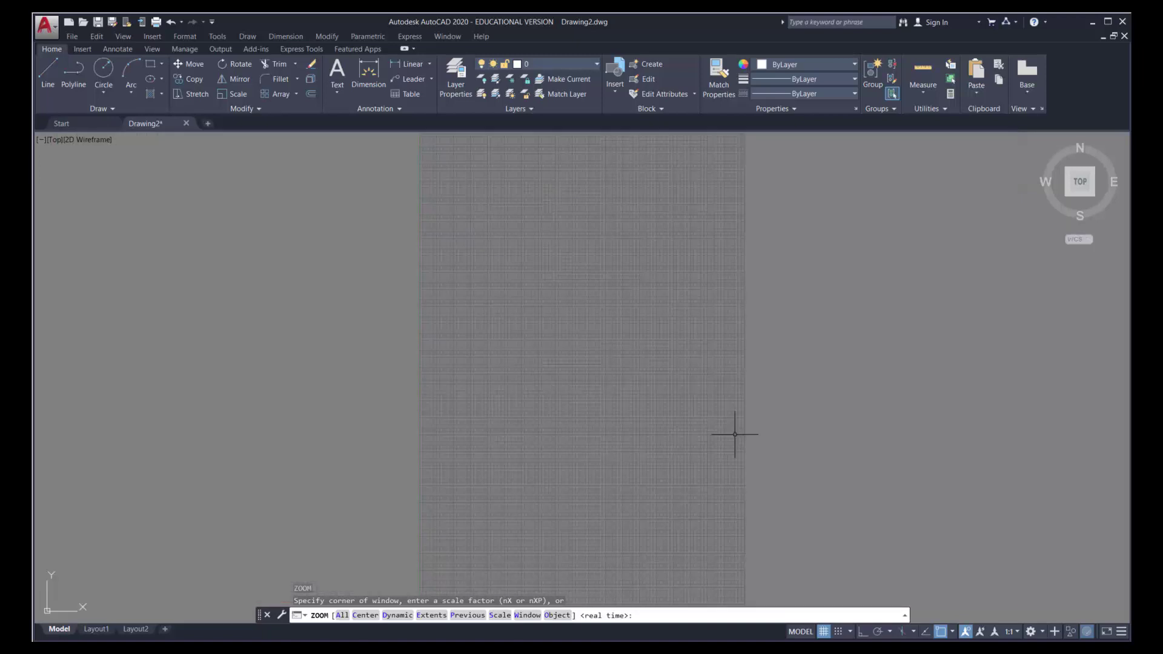
type("a")
key("Return")
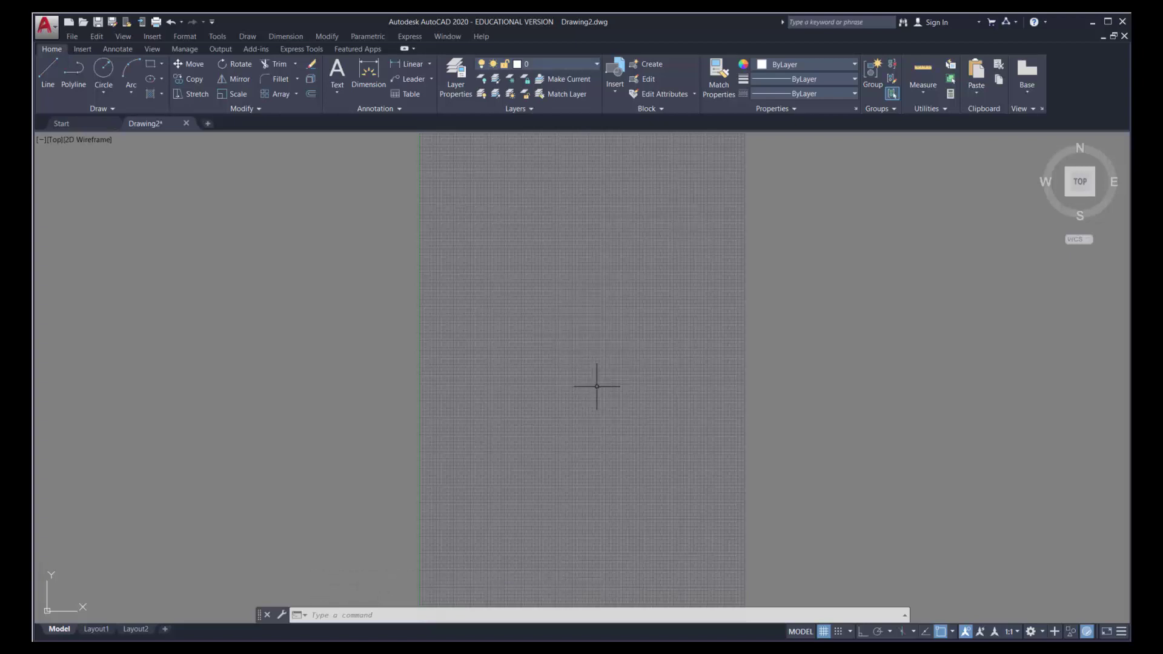
Set the grid X and Y spacing to 1"
left_click(850, 633)
left_click(852, 616)
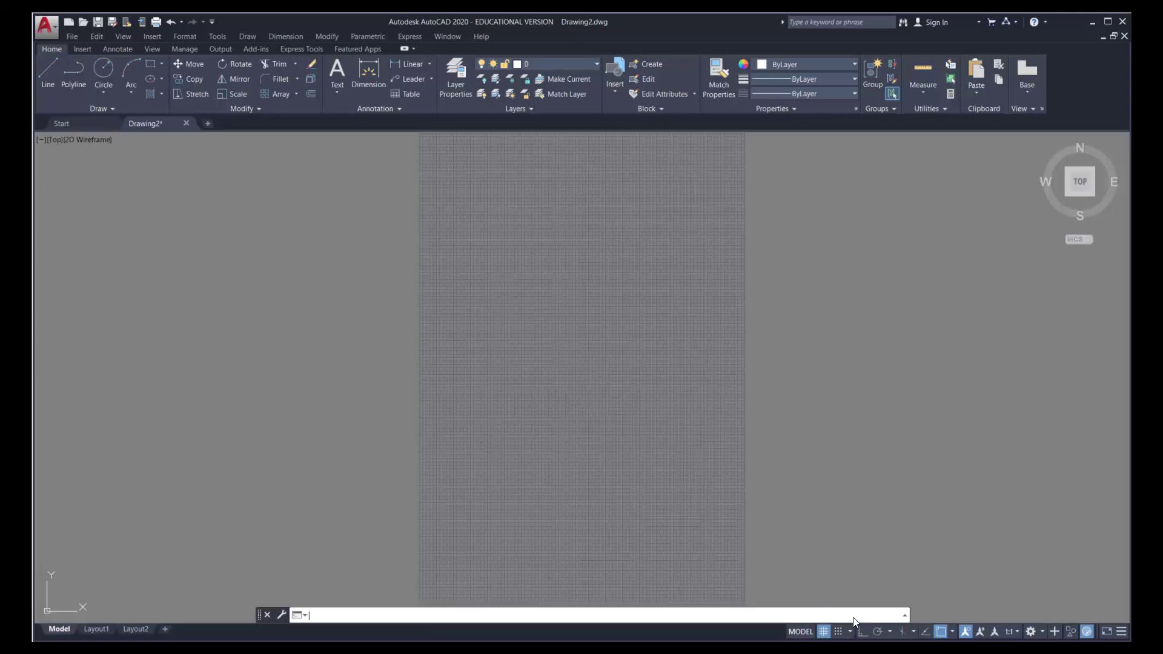
double_click(682, 301)
type("1")
left_click(676, 319)
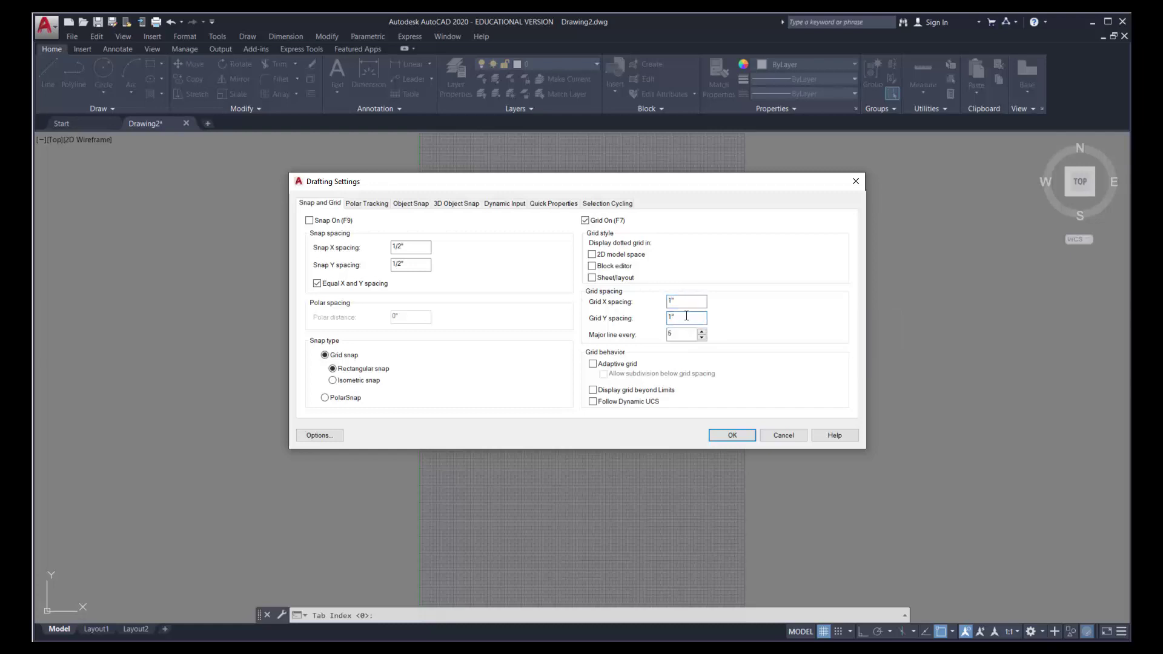
left_click(732, 436)
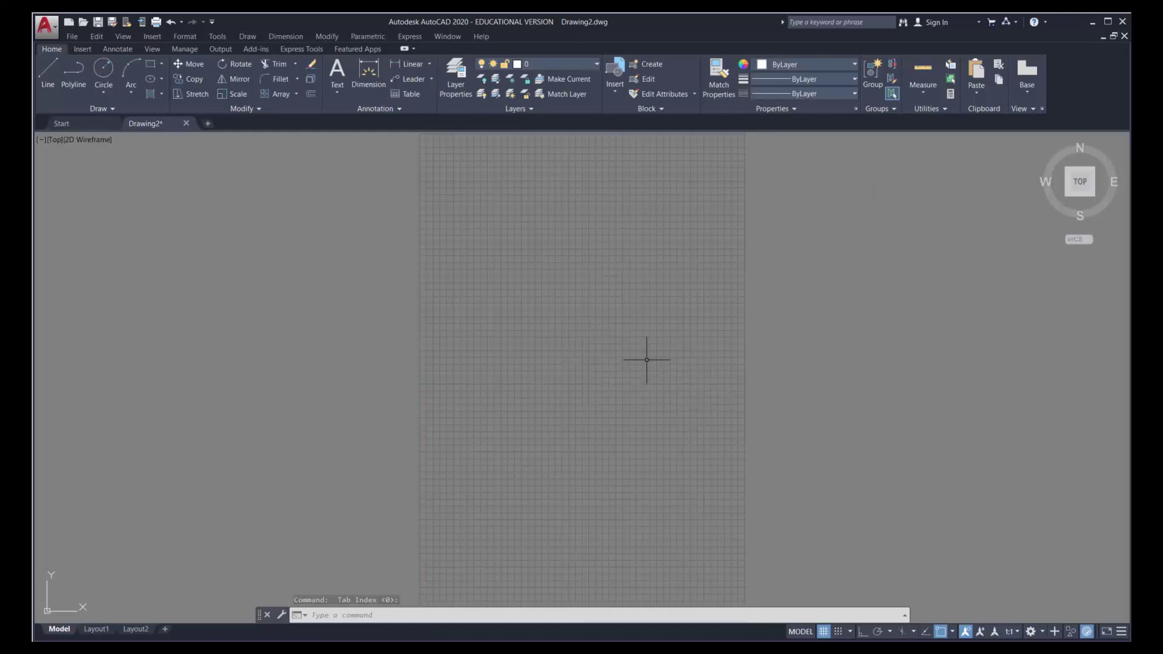
Draw the rectangle's left edge as a line from 1',1' with the relative coordinates @0,4'
left_click(54, 71)
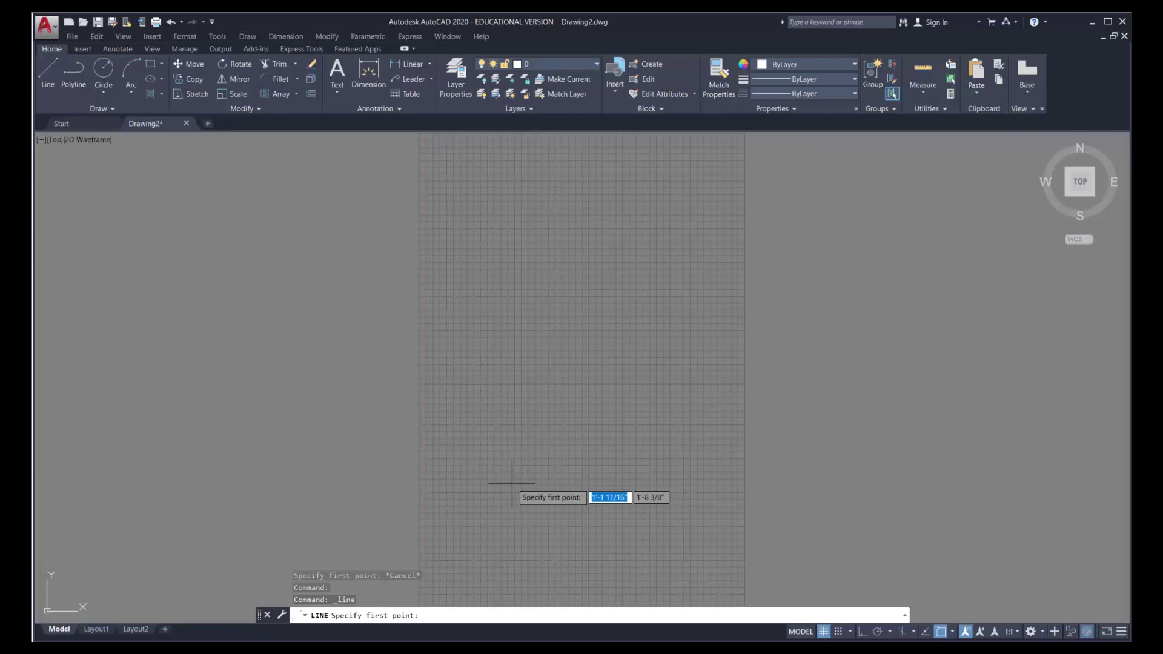
type("1'")
key("Tab")
type("1")
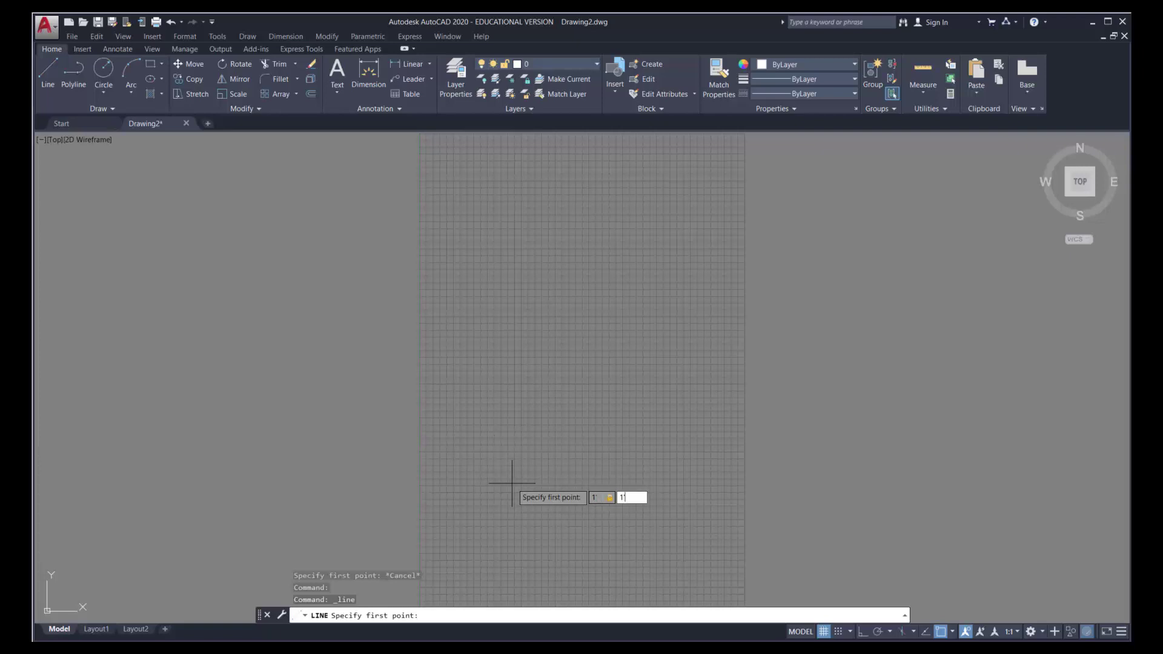
type("'")
key("Return")
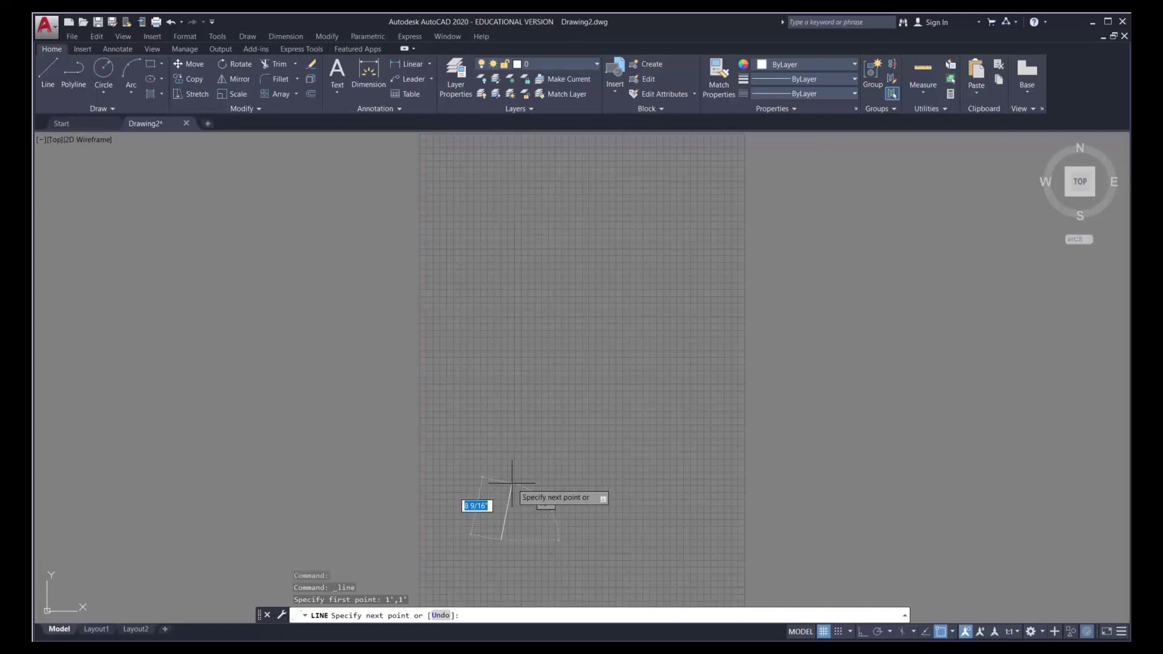
type("0")
key("Tab")
type("4'")
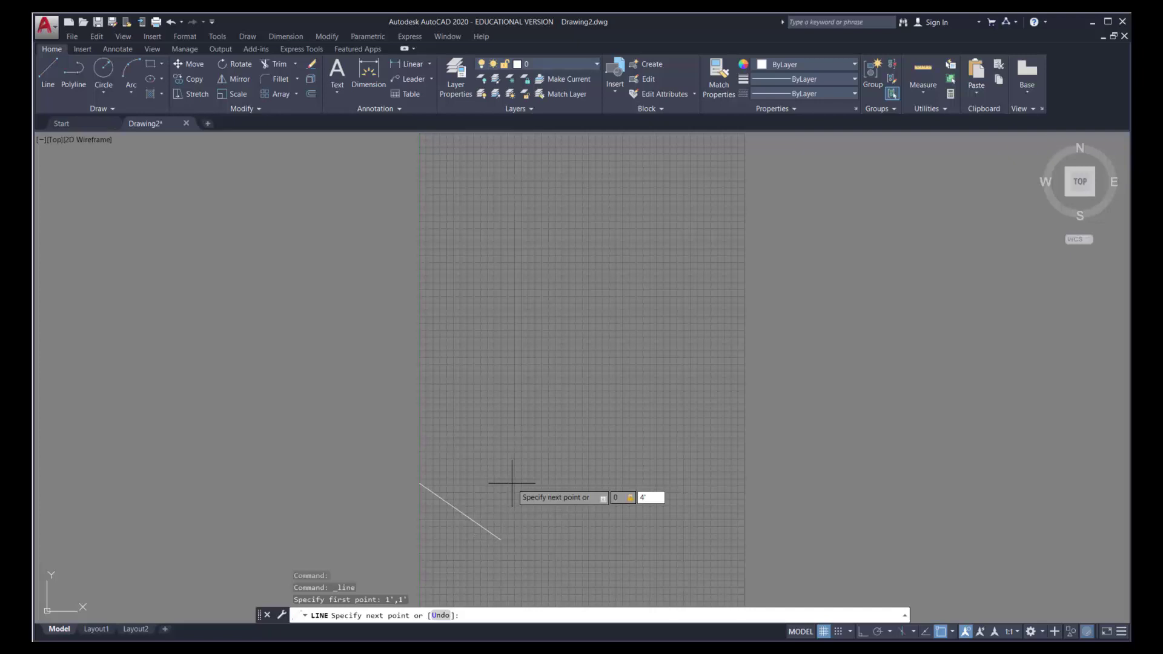
key("Return")
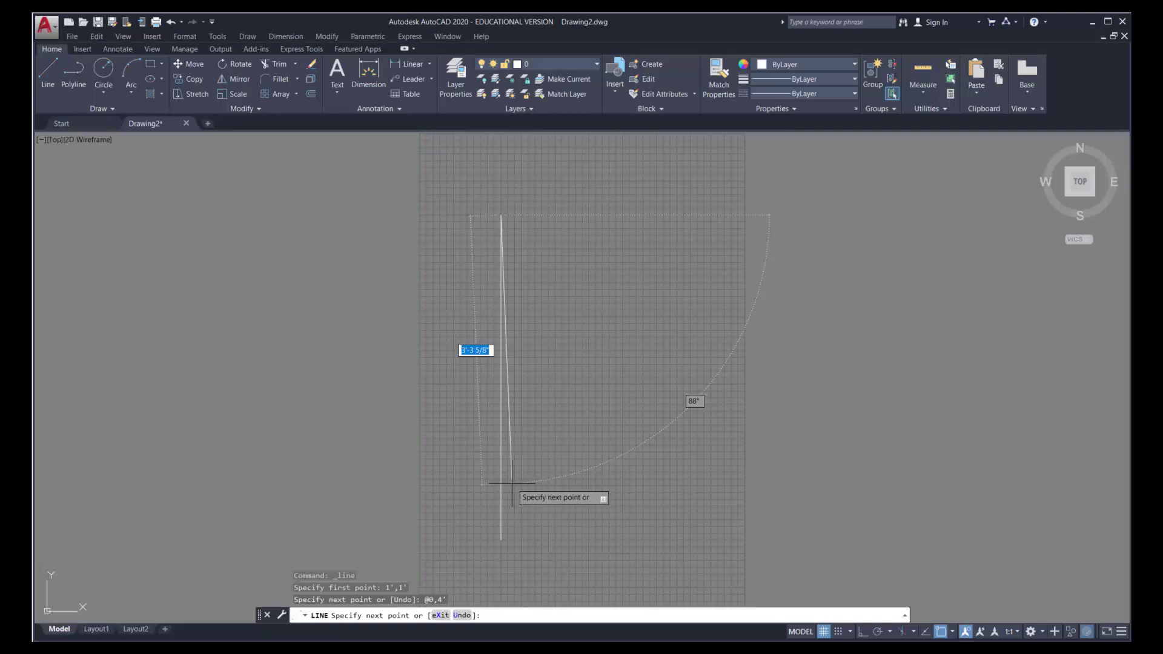
type("11,0")
key("Return")
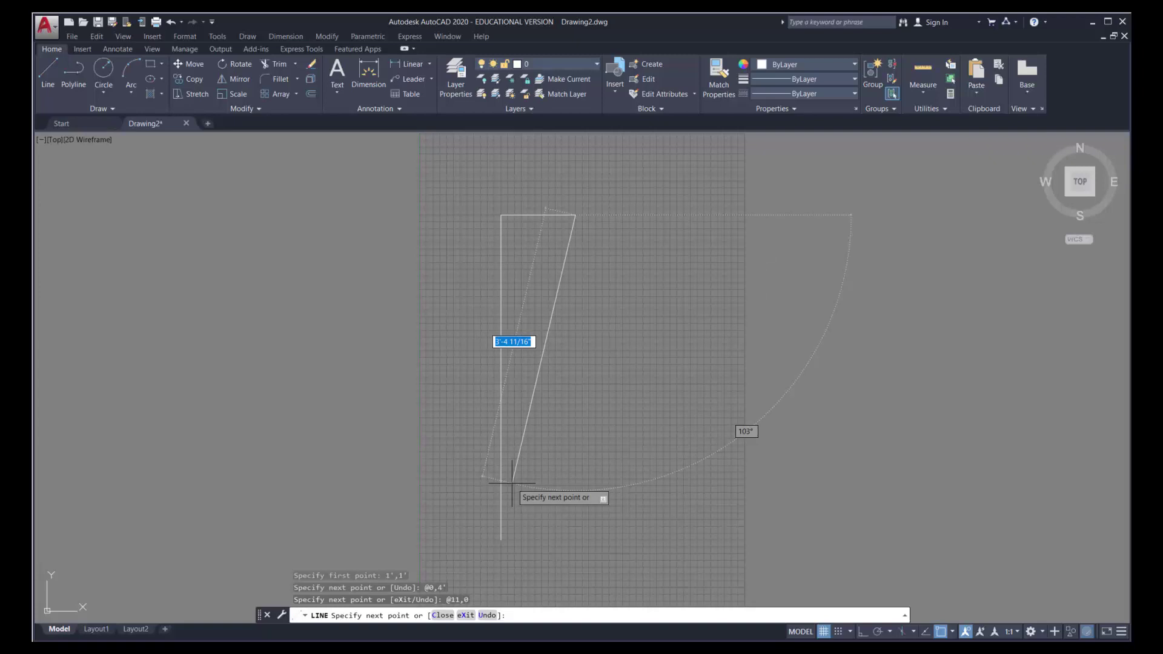
type("0,")
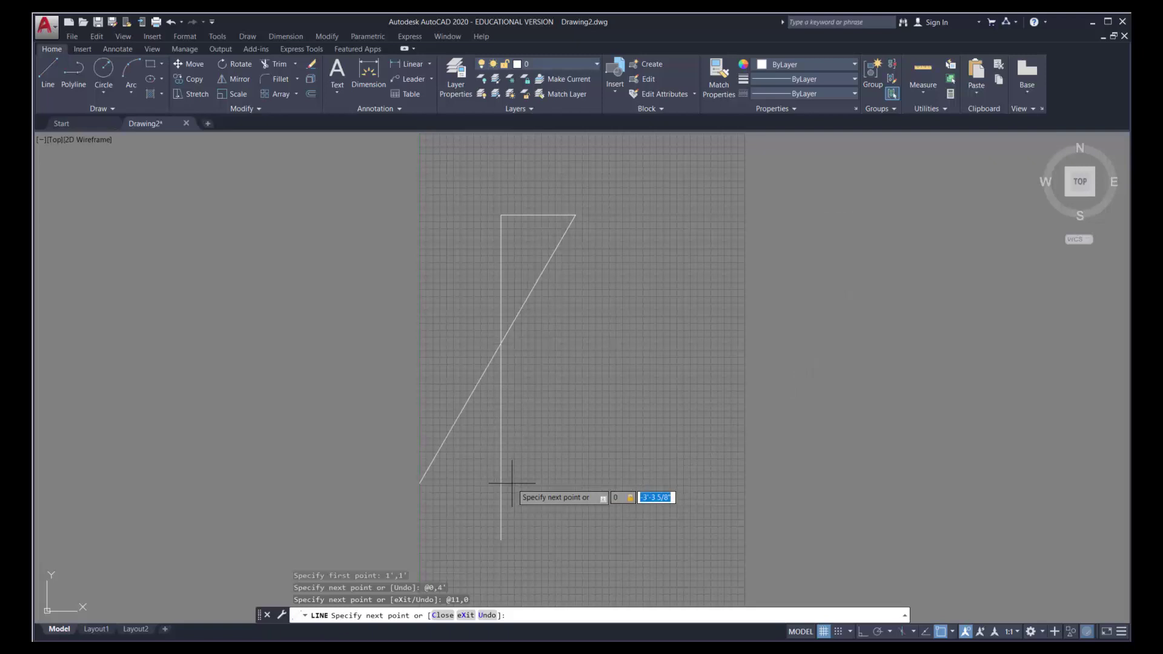
type("-4")
key("Return")
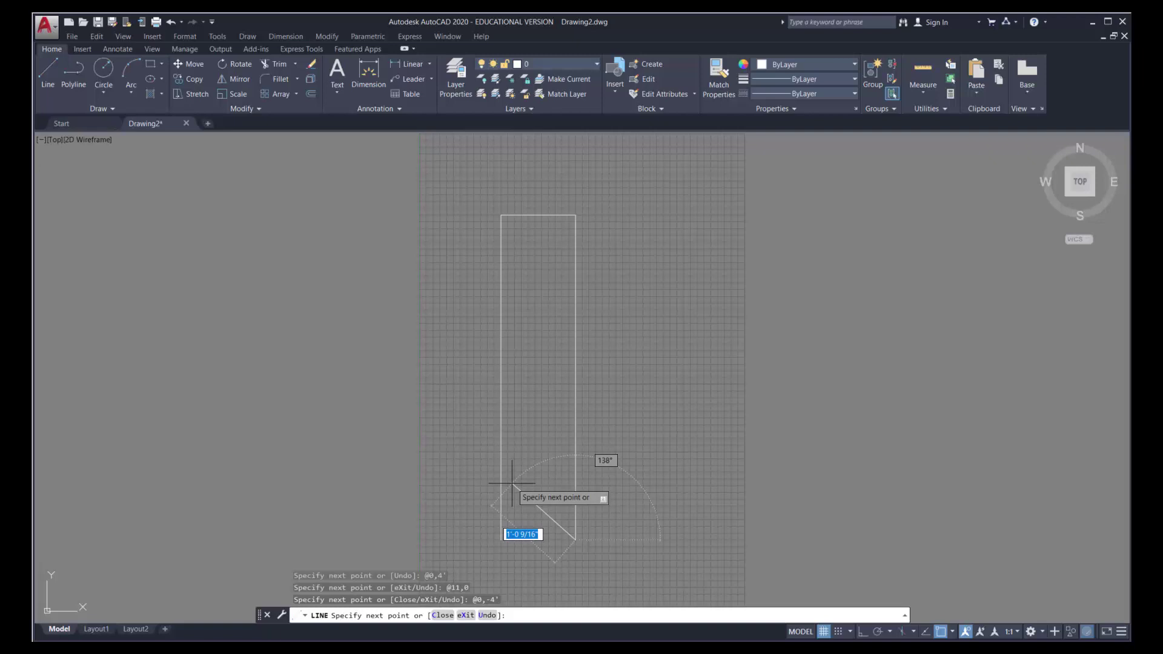
type("c")
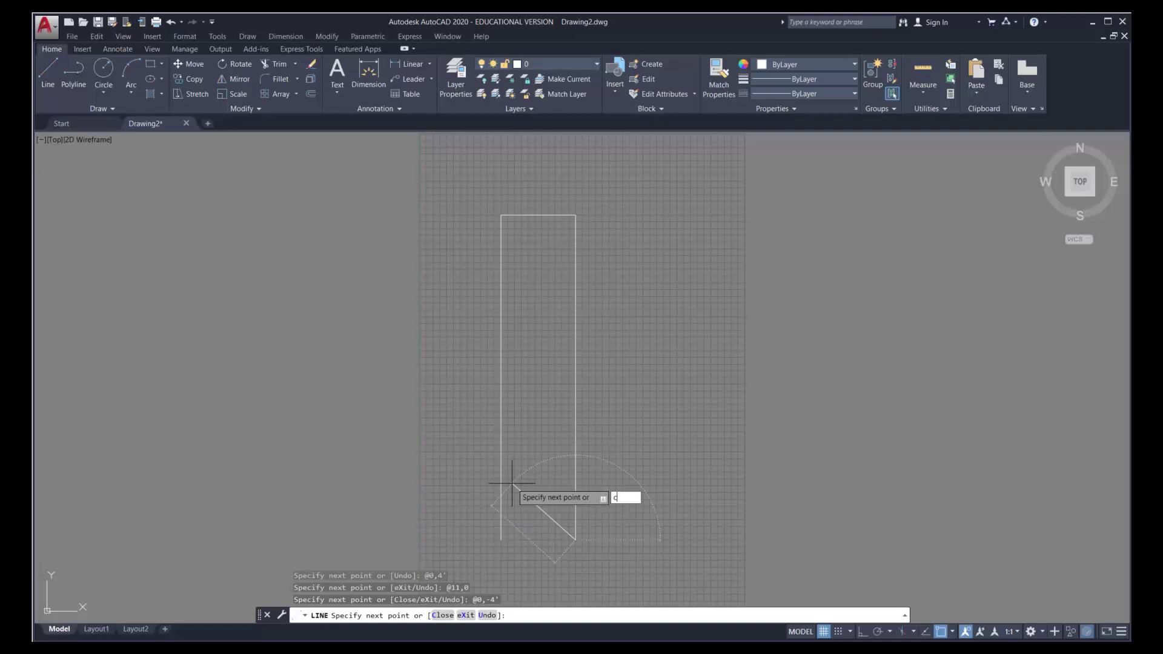
key("Return")
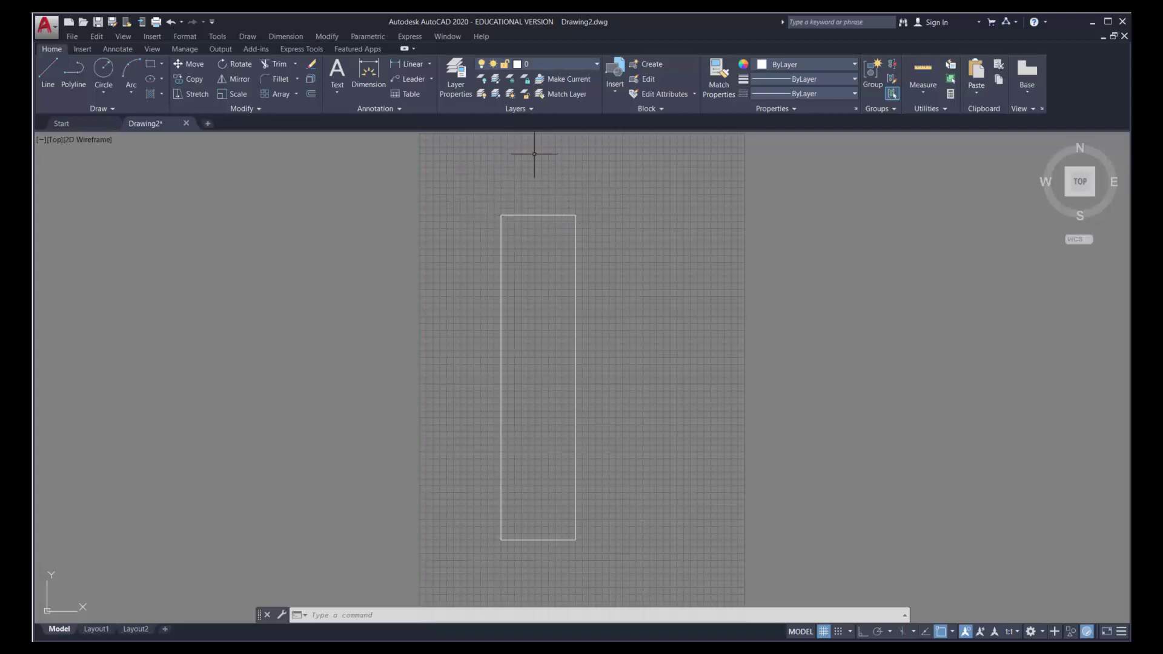
Draw the cap's overhang and left side from the rectangle's top-left corner with the relative coordinates @-1,0 and @0,2
scroll(526, 176, "up", 4)
scroll(532, 178, "up", 2)
mouse_move(532, 180)
middle_mouse_down()
mouse_move(550, 366)
mouse_move(548, 331)
middle_mouse_up()
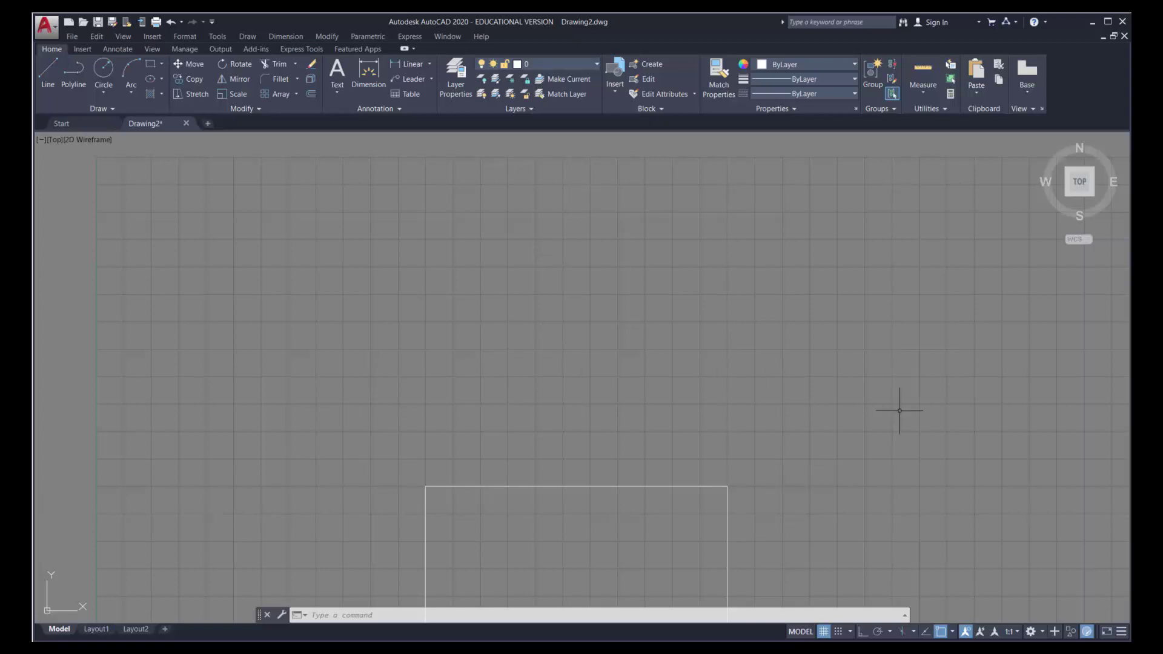
left_click(48, 73)
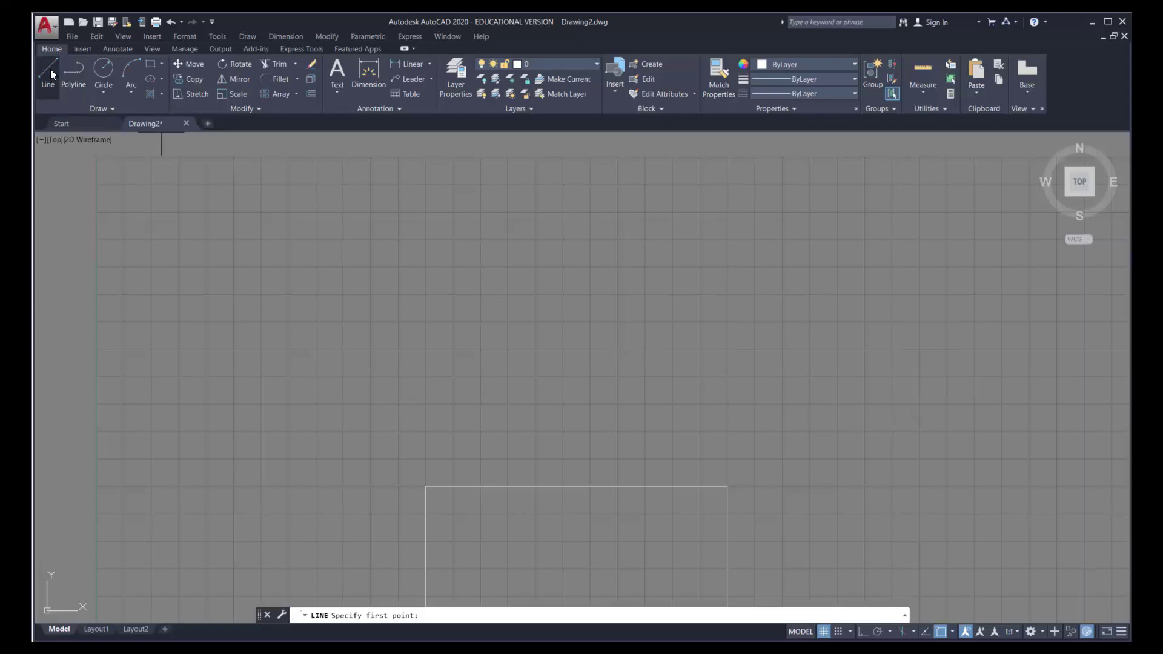
left_click(425, 485)
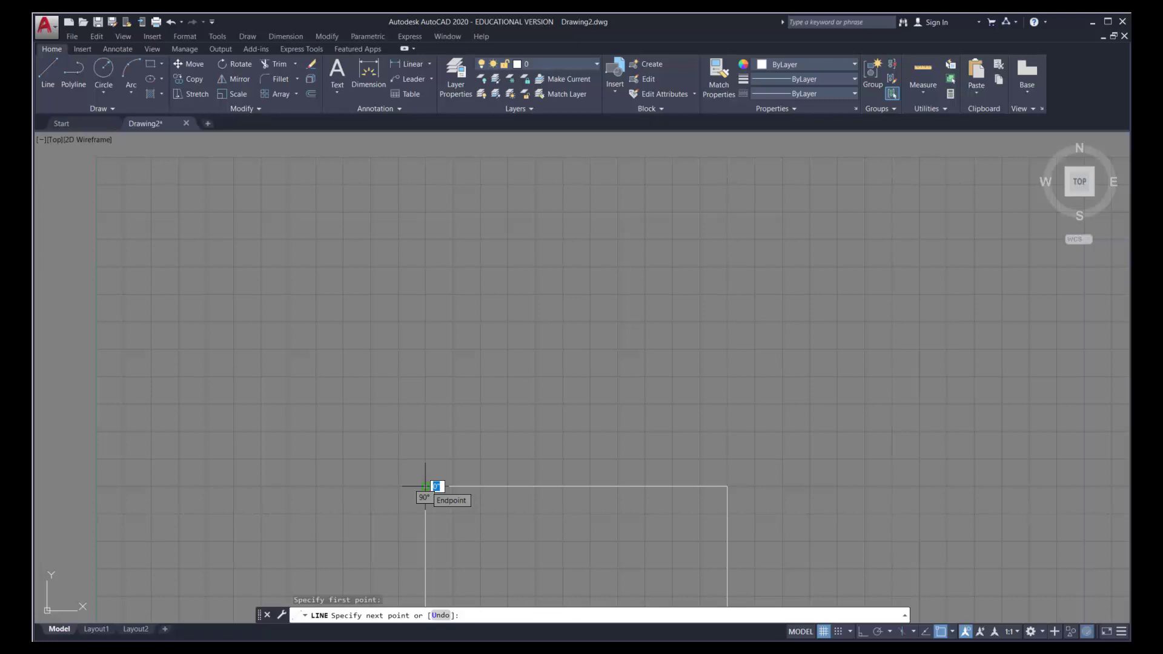
type("-1,0")
key("Return")
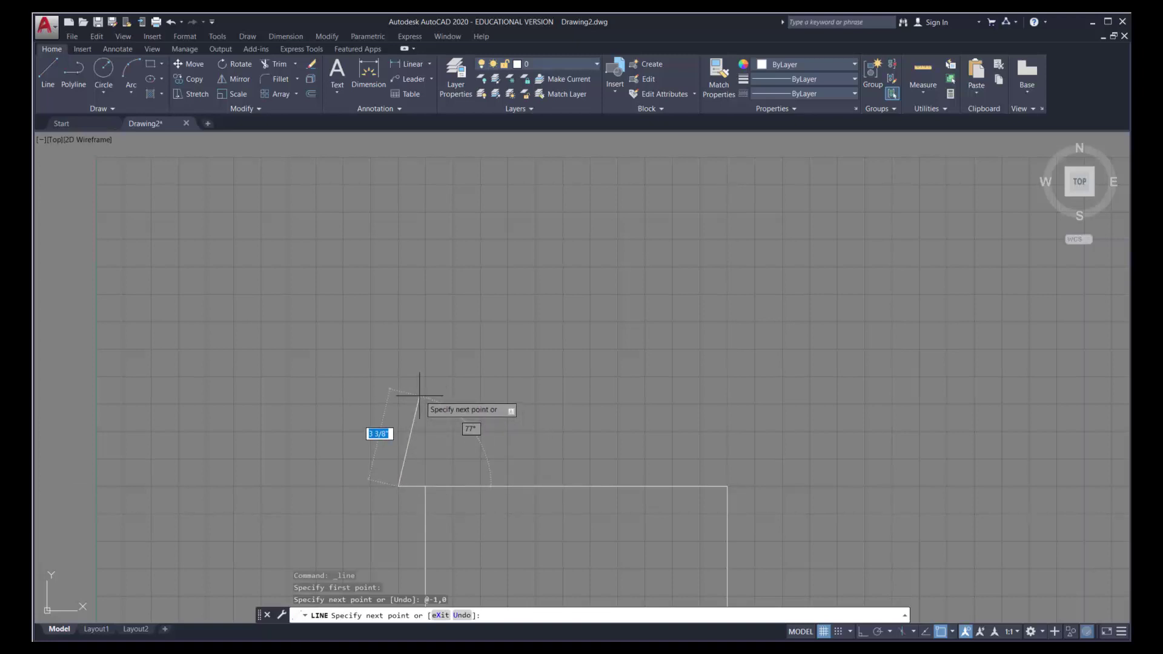
type("@0,2")
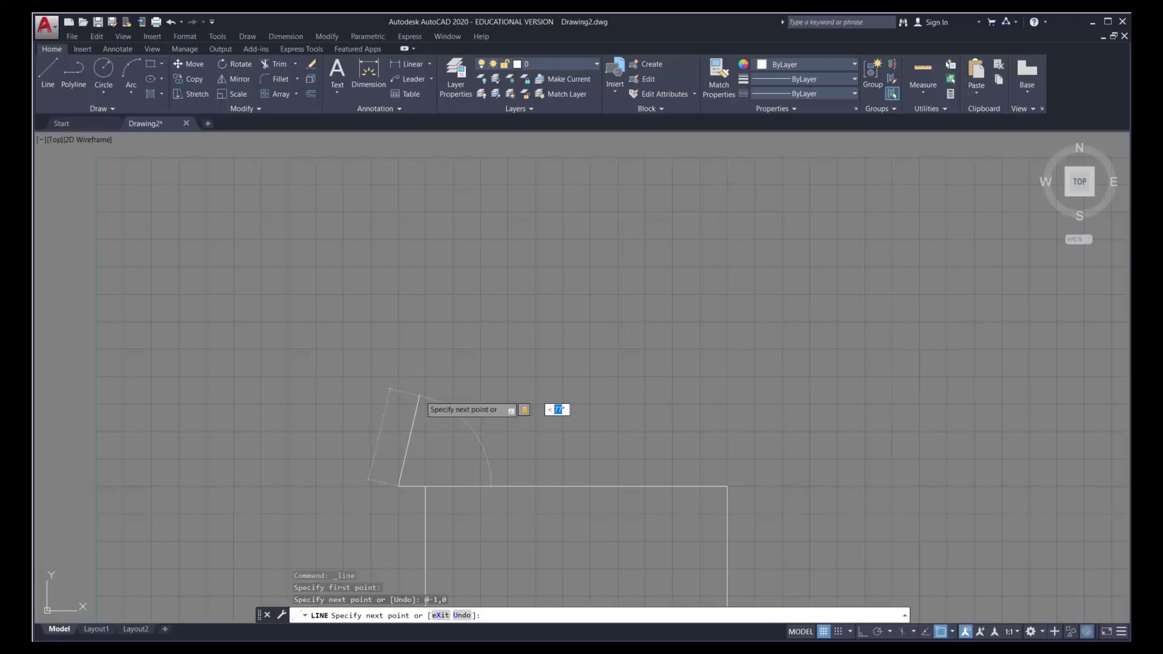
key("Return")
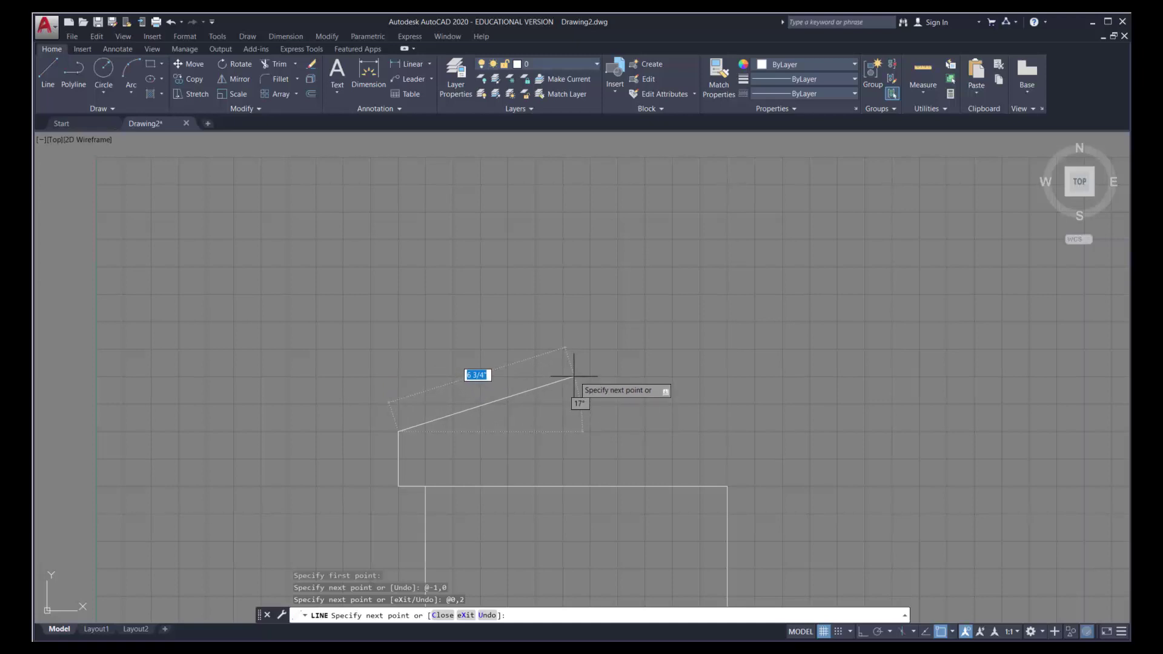
Draw the cap's two slopes up to the peak and back down with the relative coordinates @6.5,2 and @6.5,-2
type("6.5")
type(",2")
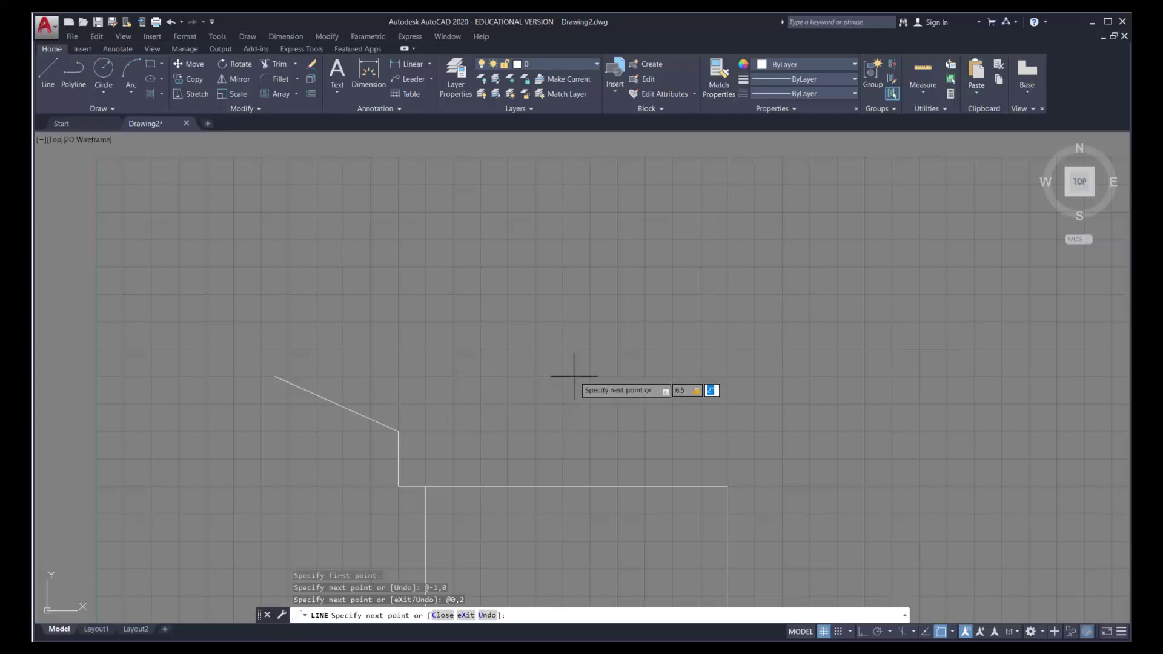
key("Return")
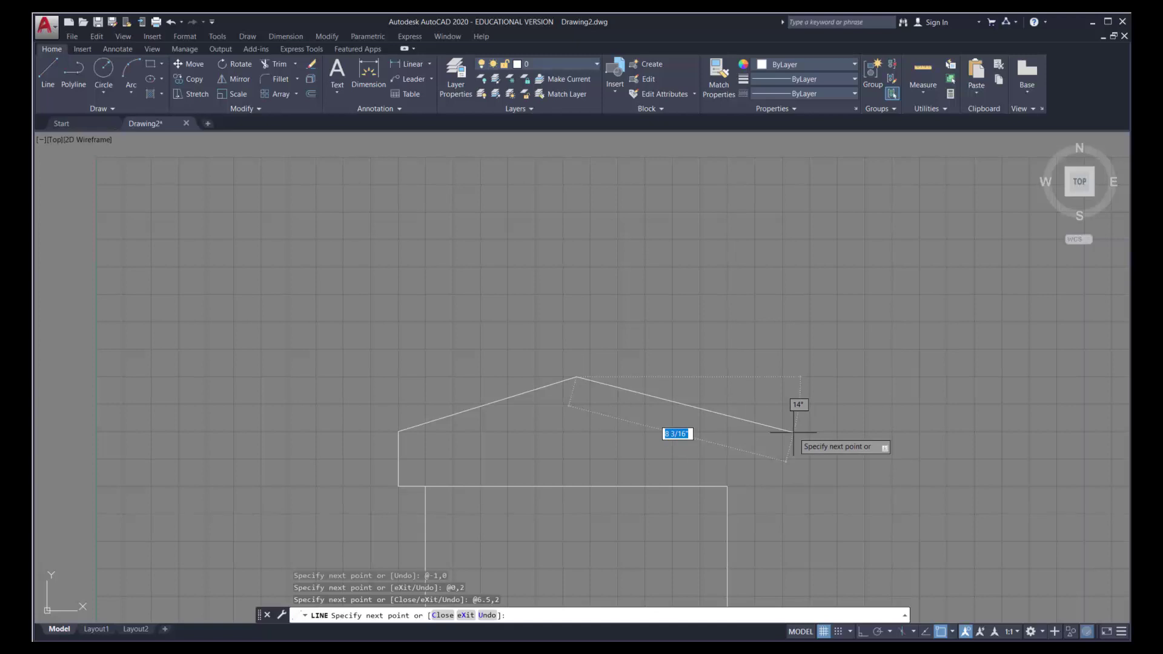
type("6.5")
key("Tab")
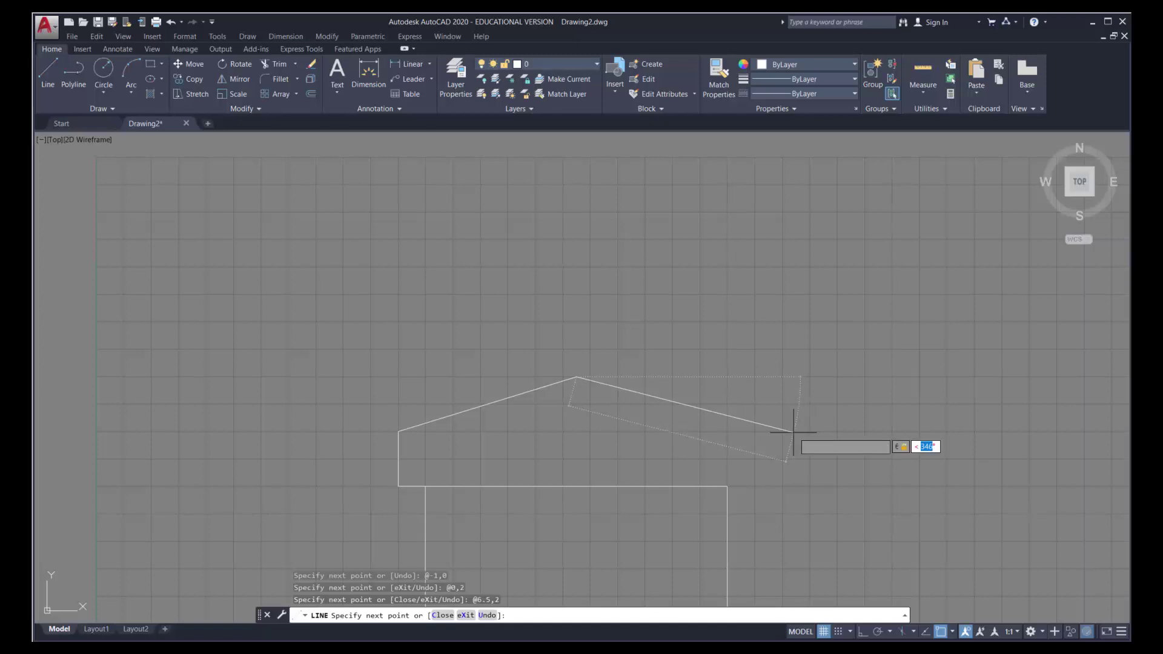
type("-2")
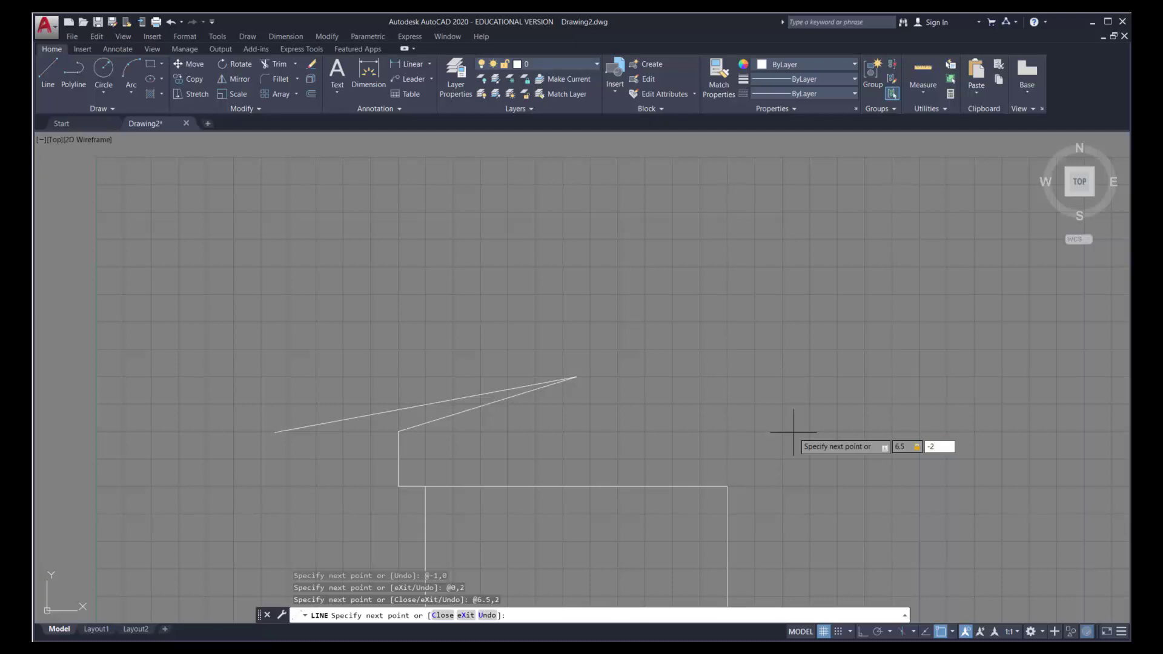
key("Return")
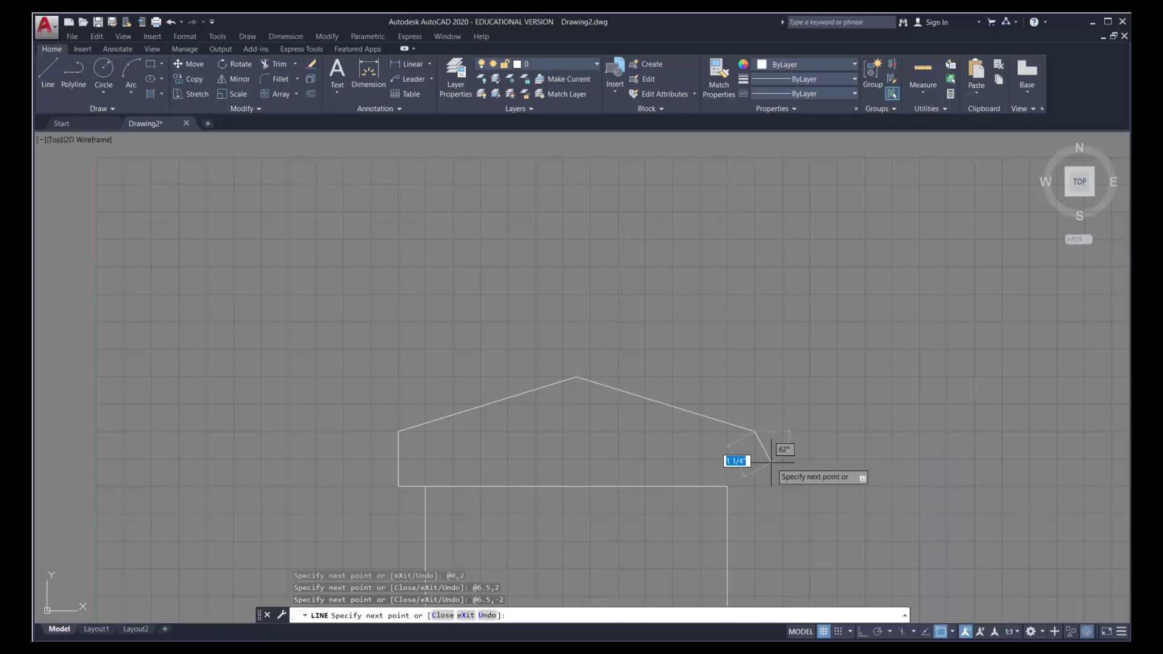
Draw the cap's right side with @0,-2 and join it to the rectangle's top-right corner
type("@0,-2")
key("Return")
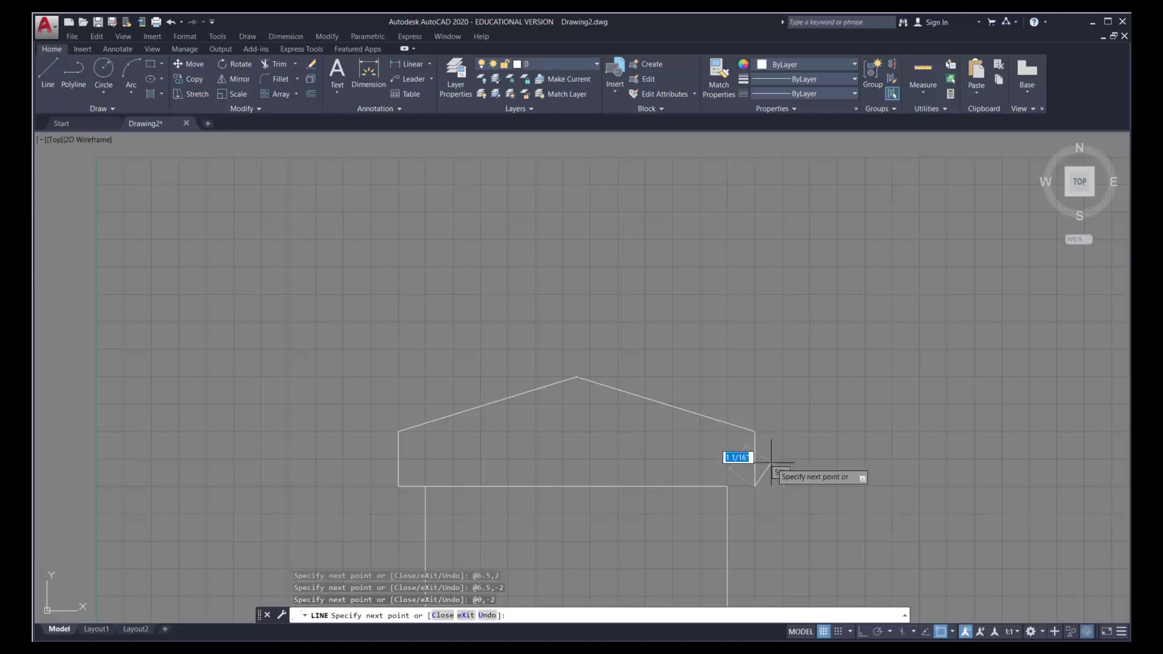
left_click(727, 485)
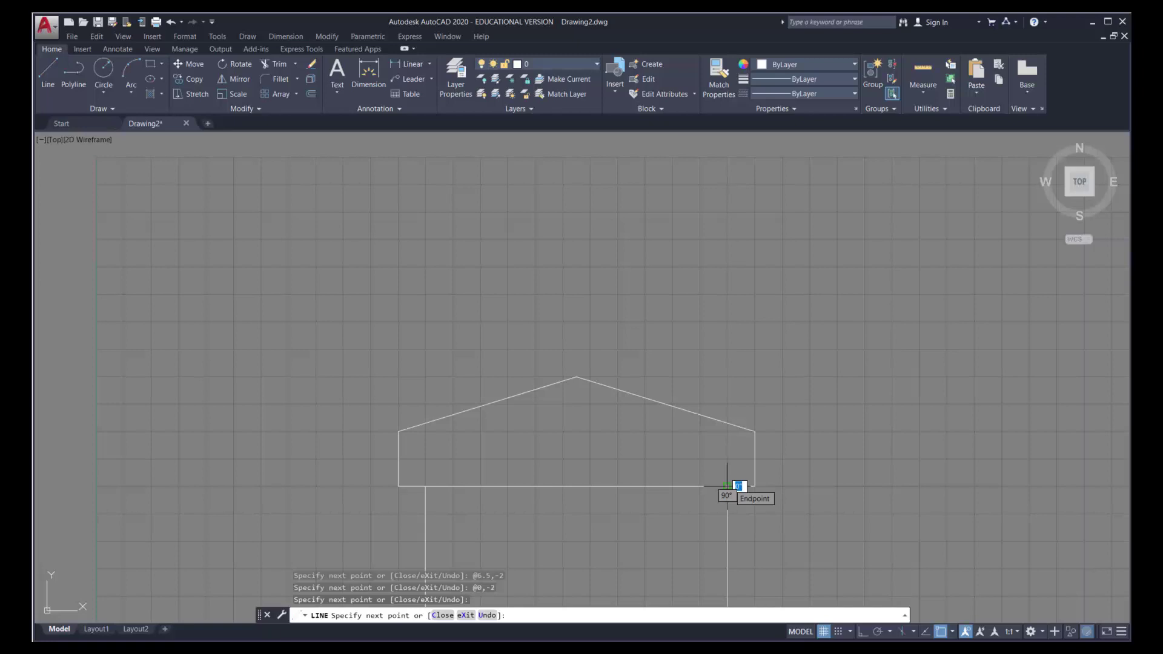
key("Return")
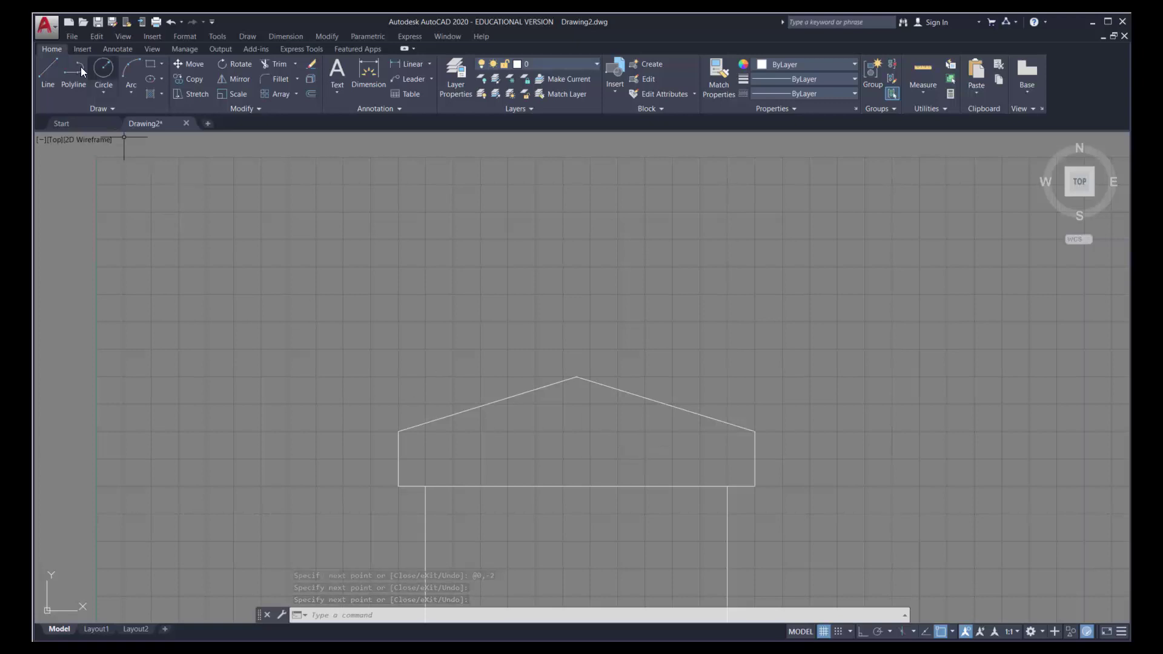
Draw a horizontal line across the cap between the lower ends of its two slopes
left_click(51, 70)
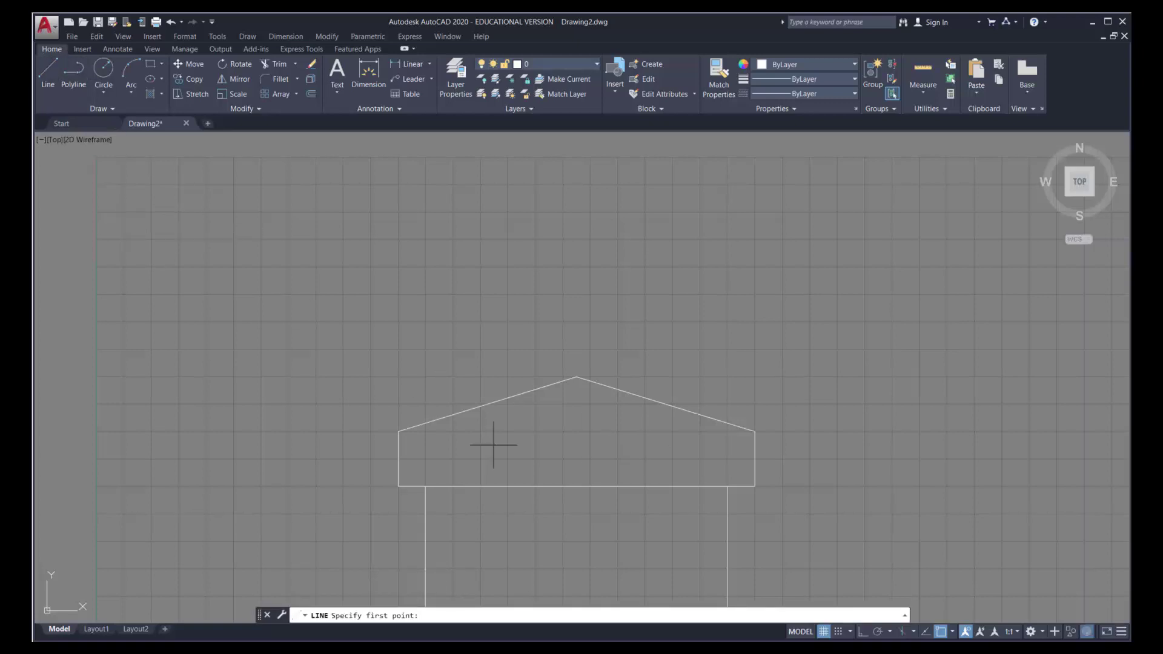
left_click(398, 431)
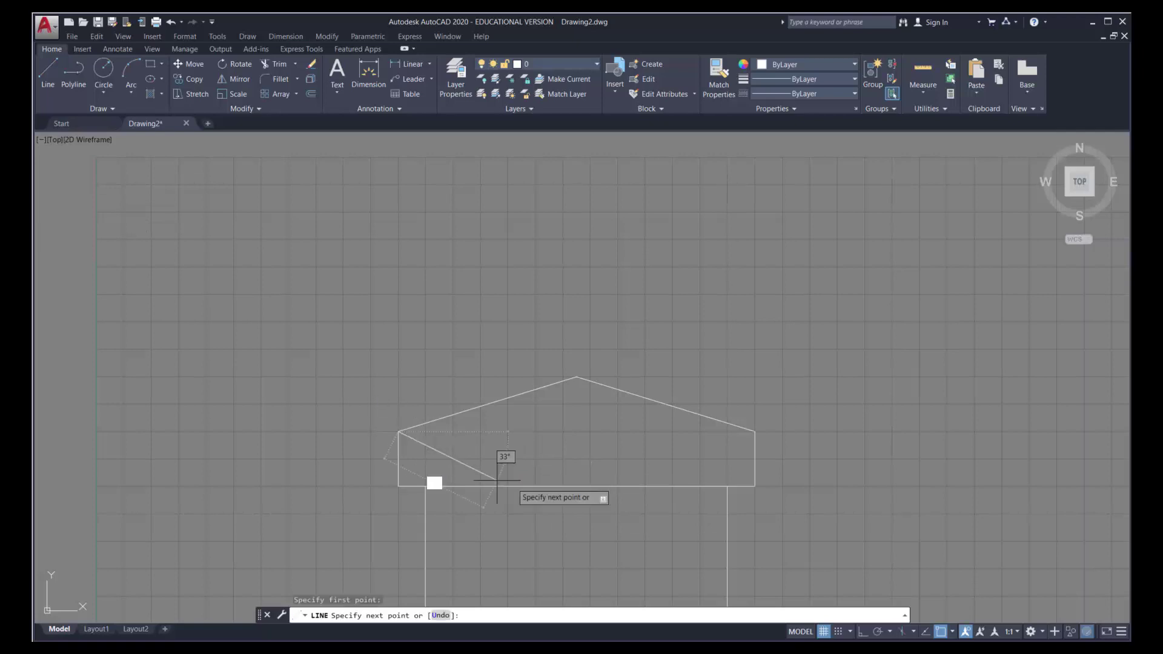
left_click(754, 431)
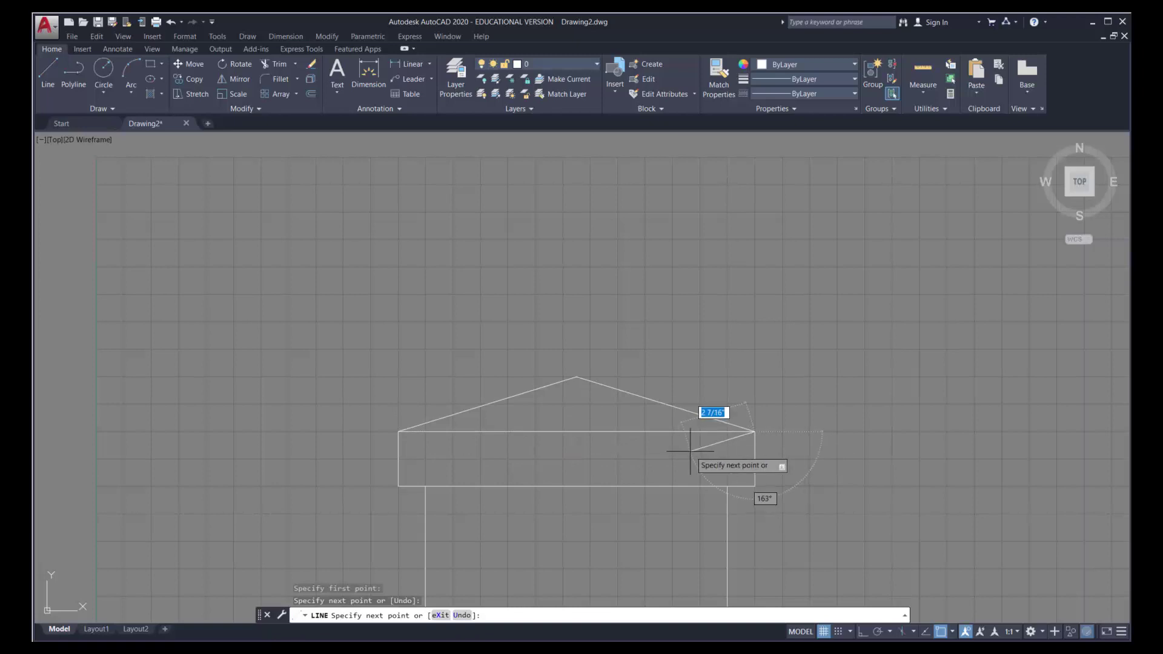
key("Return")
scroll(664, 446, "down", 8)
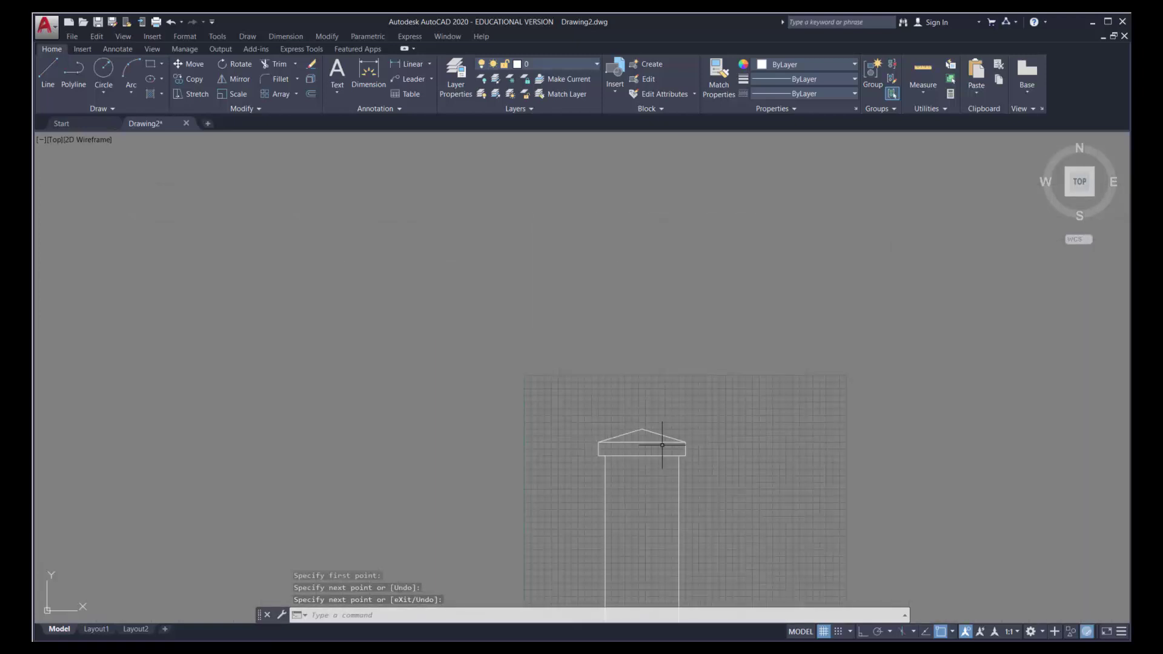
mouse_move(662, 465)
middle_mouse_down()
mouse_move(630, 409)
mouse_move(528, 333)
middle_mouse_up()
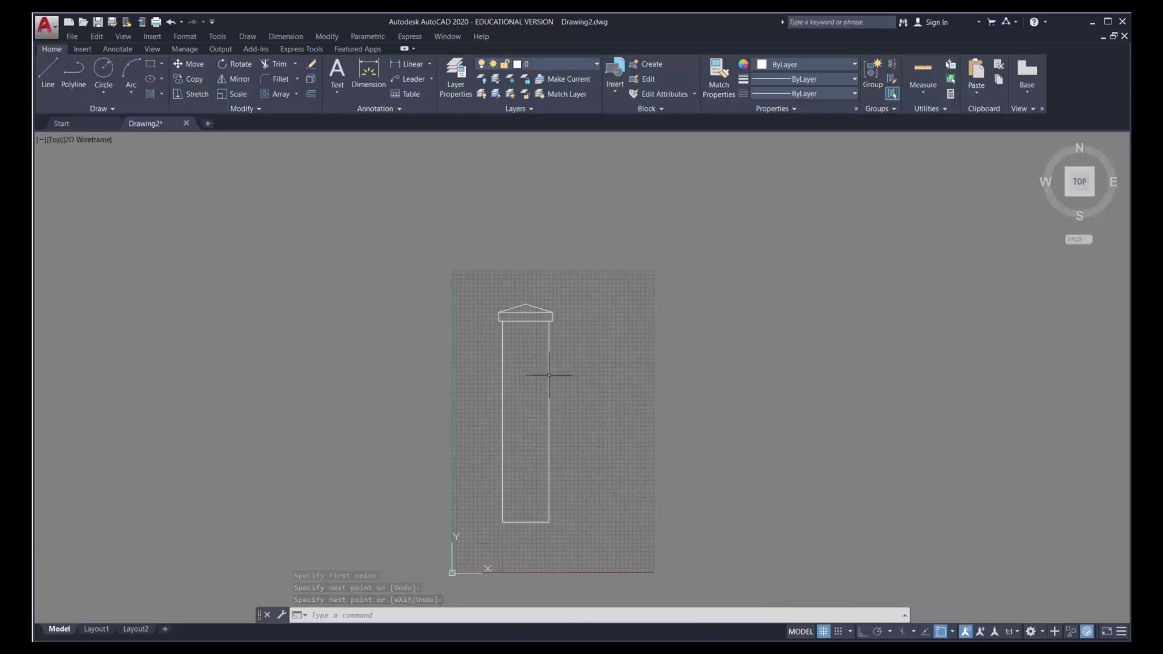